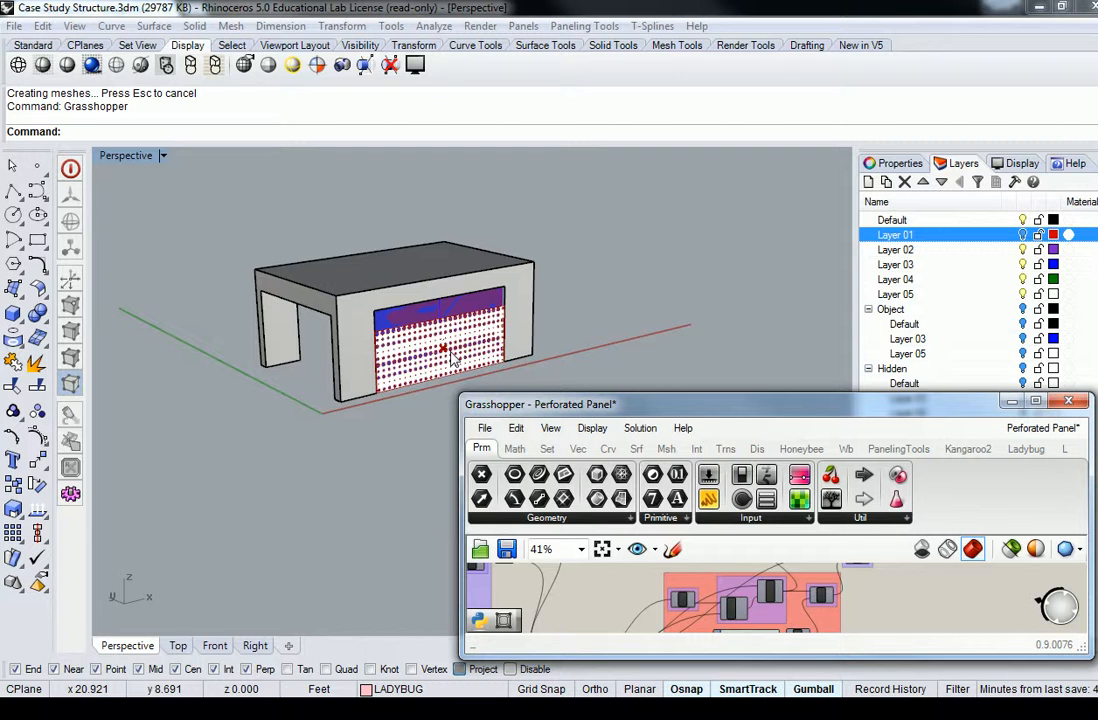
Switch from the maximized Perspective viewport to the four-viewport layout.
right_click_drag(552, 189, 384, 276)
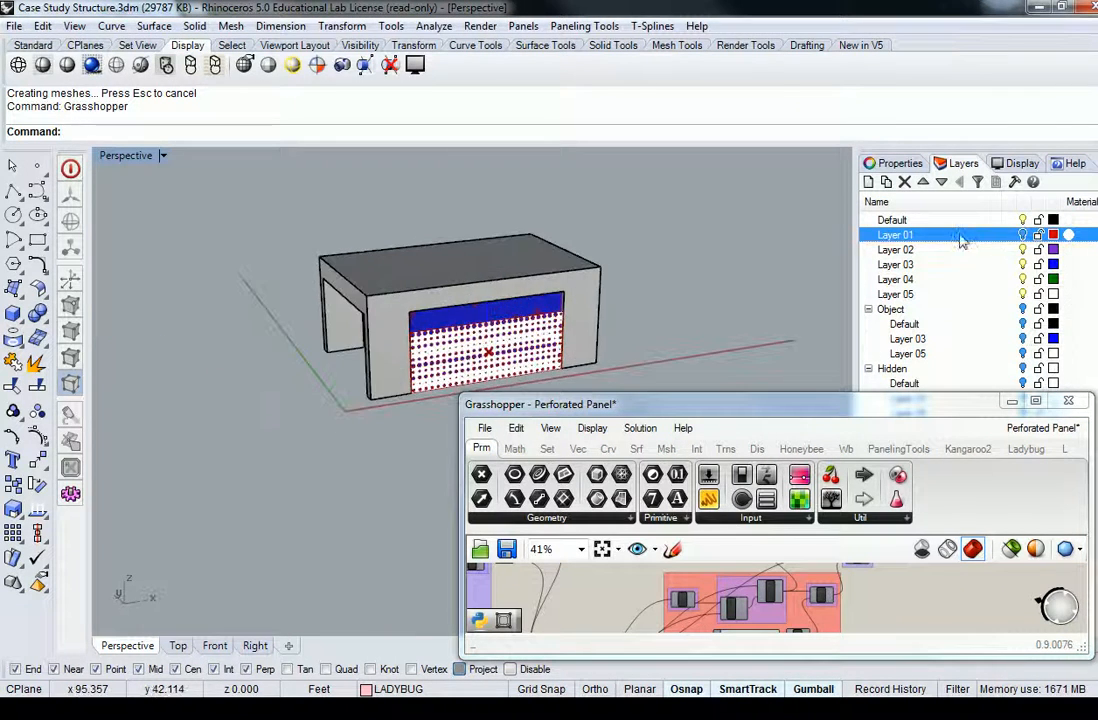
mouse_move(392, 336)
right_mouse_down()
mouse_move(502, 314)
mouse_move(331, 342)
mouse_move(400, 326)
mouse_move(318, 405)
mouse_move(345, 390)
mouse_move(378, 343)
right_mouse_up()
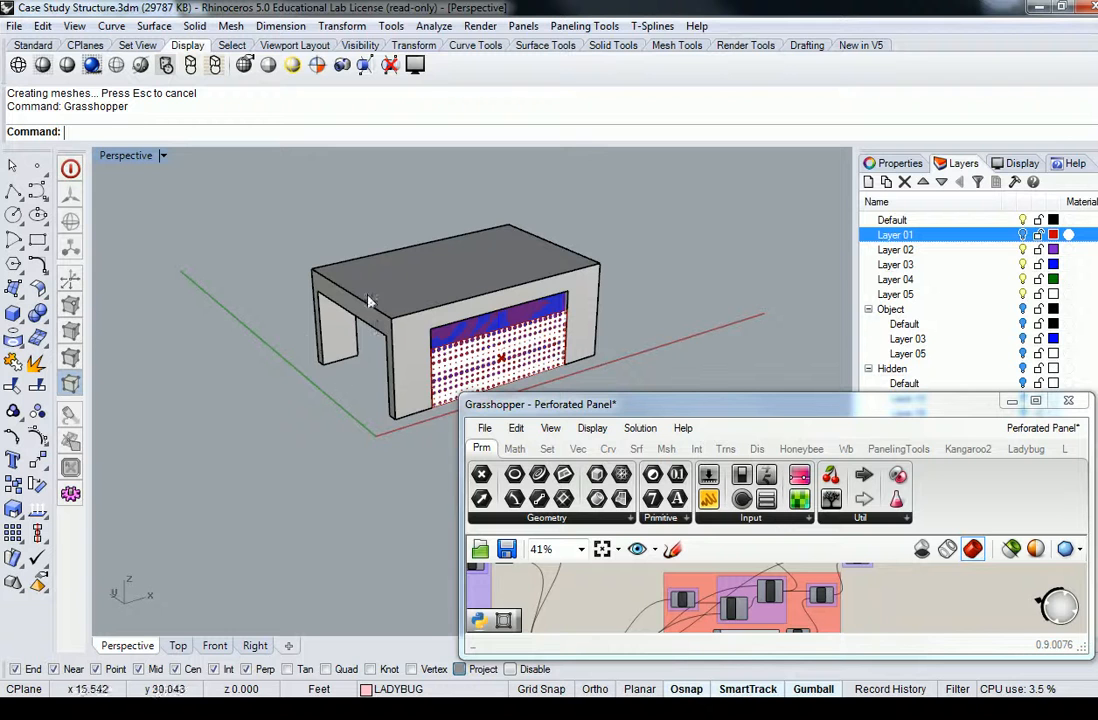
right_click_drag(456, 291, 397, 291)
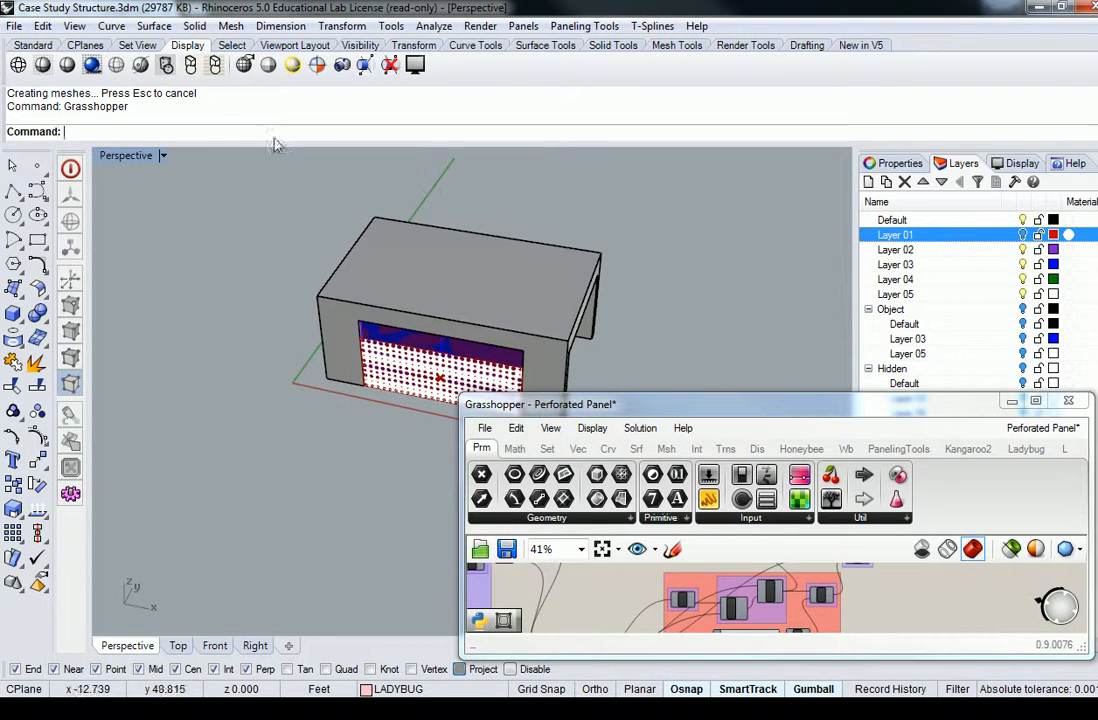
double_click(110, 155)
right_click_drag(413, 308, 322, 237)
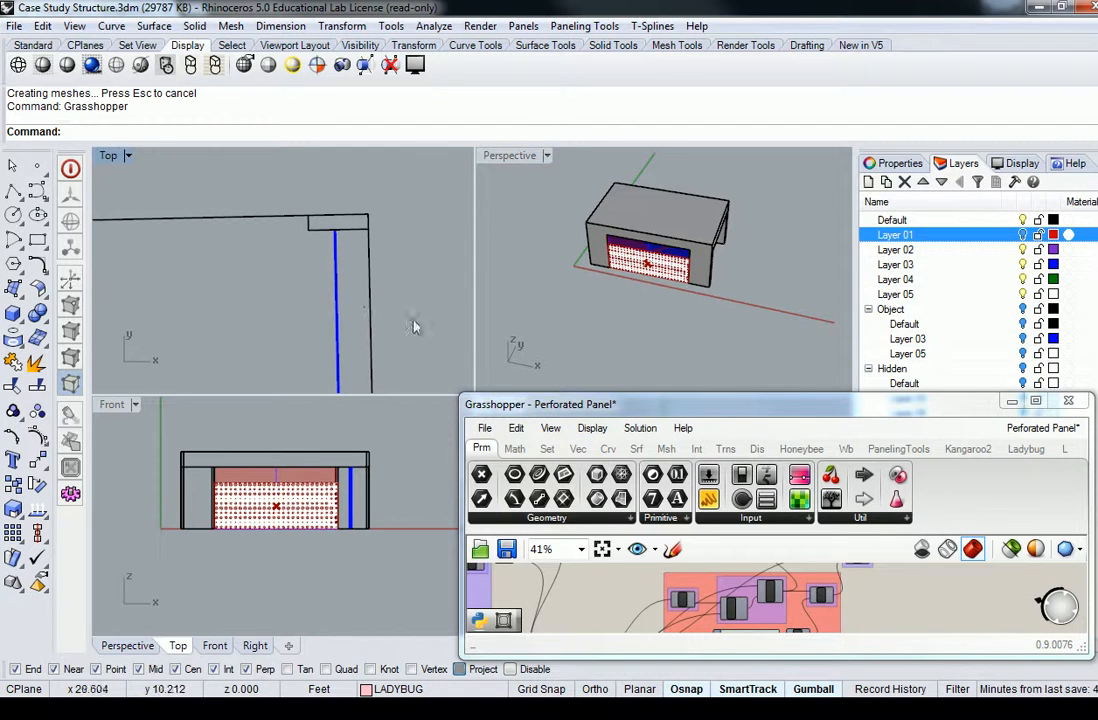
Copy the blue panel surface in the structure's side opening to the opposite side opening, using end points as references.
right_click_drag(742, 274, 592, 226)
scroll(700, 252, "up", 5)
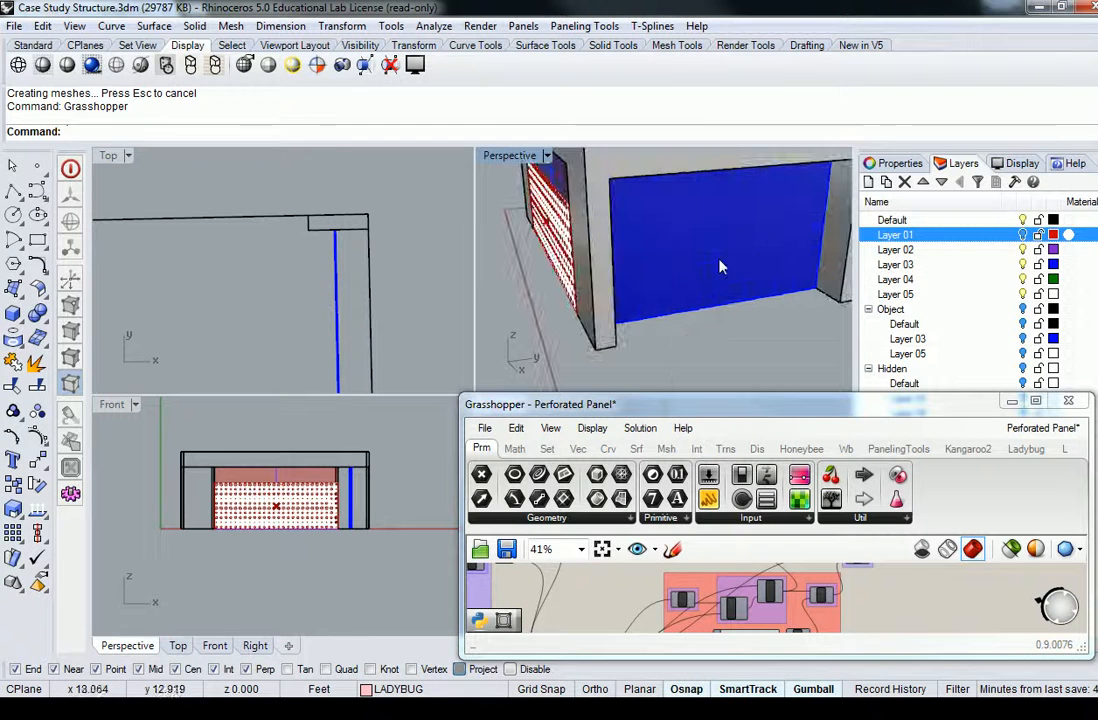
left_click(720, 310)
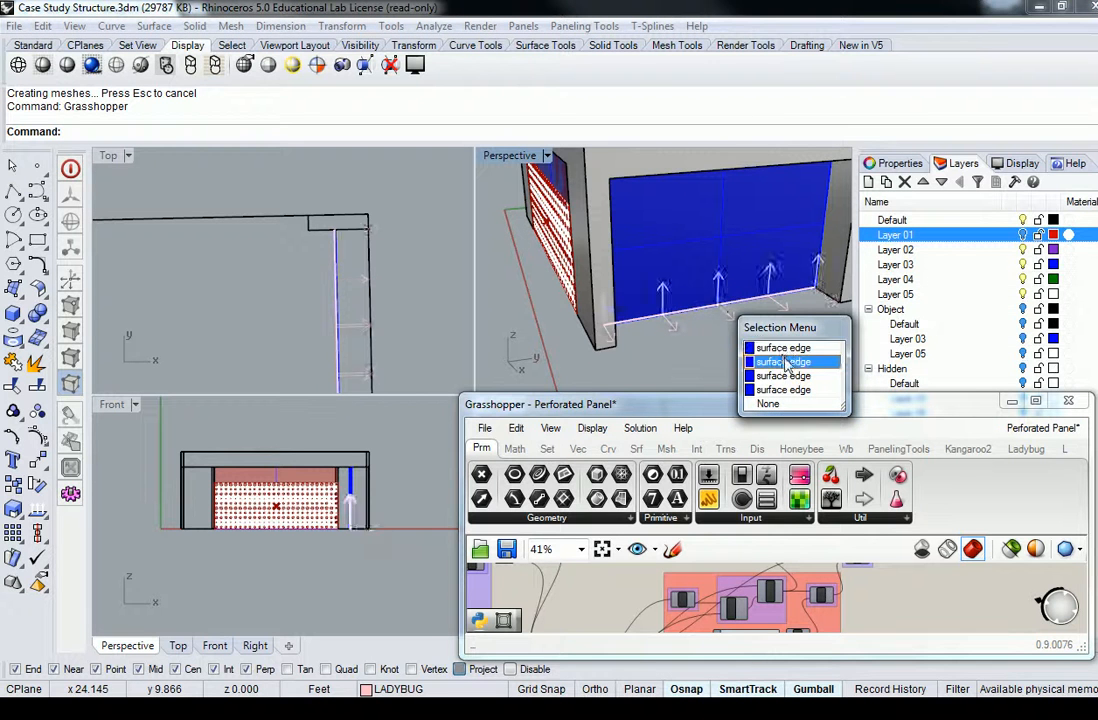
left_click(708, 338)
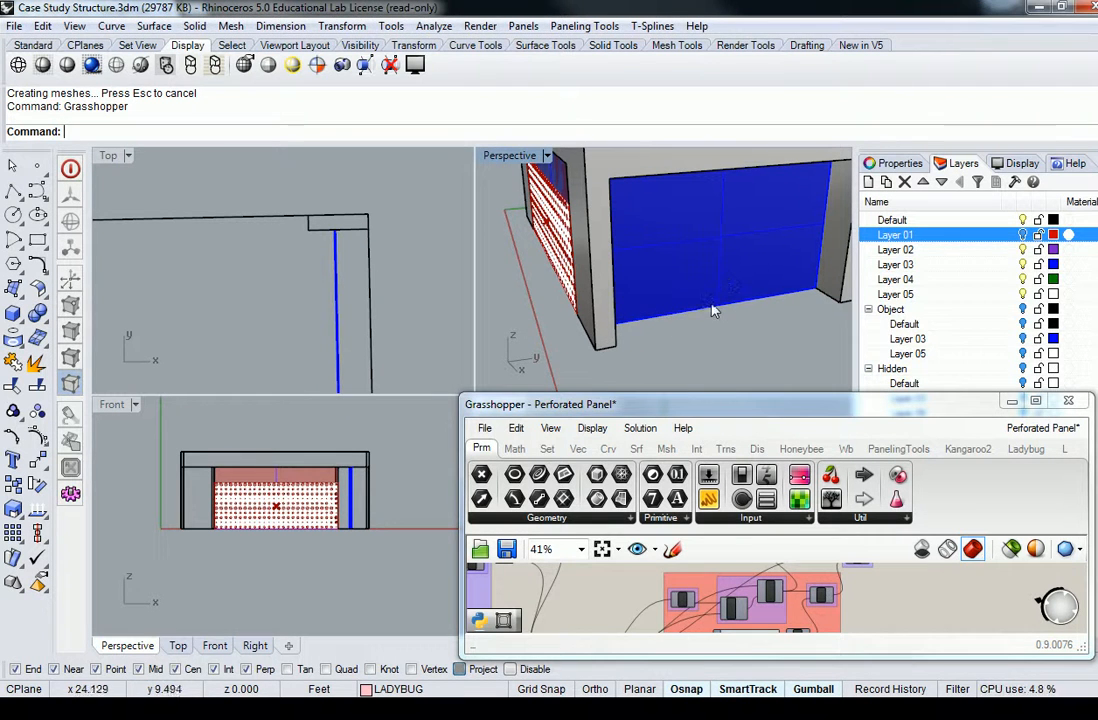
left_click(716, 308)
left_click(723, 277)
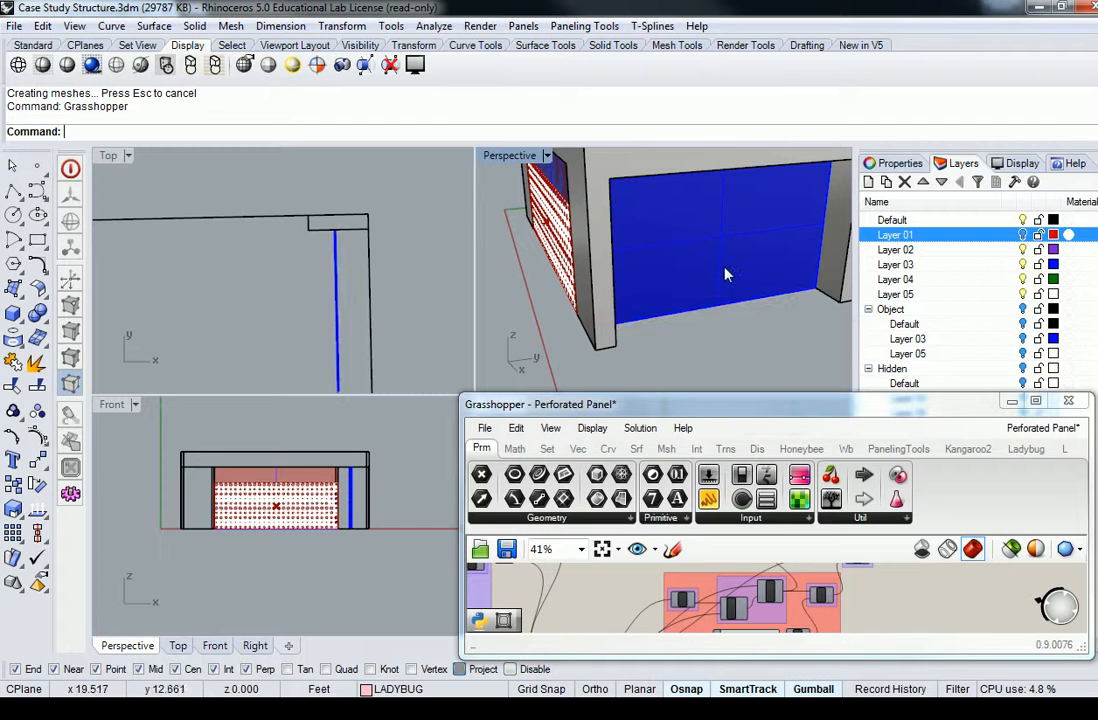
left_click(723, 286)
right_click_drag(725, 287, 666, 303)
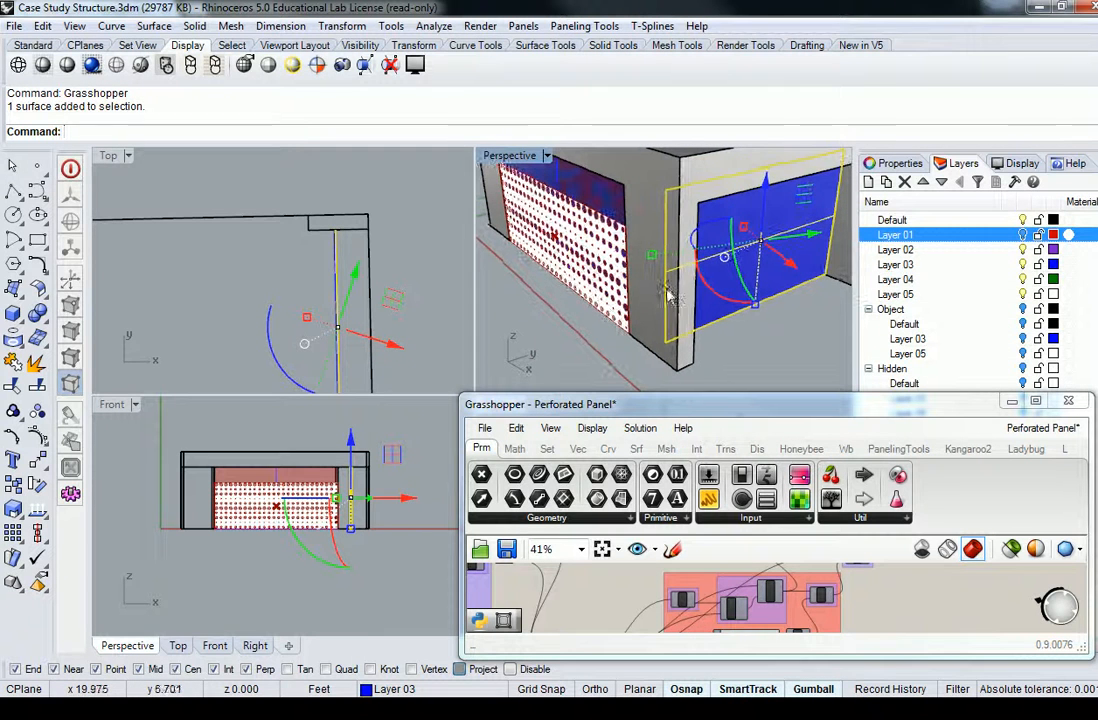
scroll(347, 262, "down", 2)
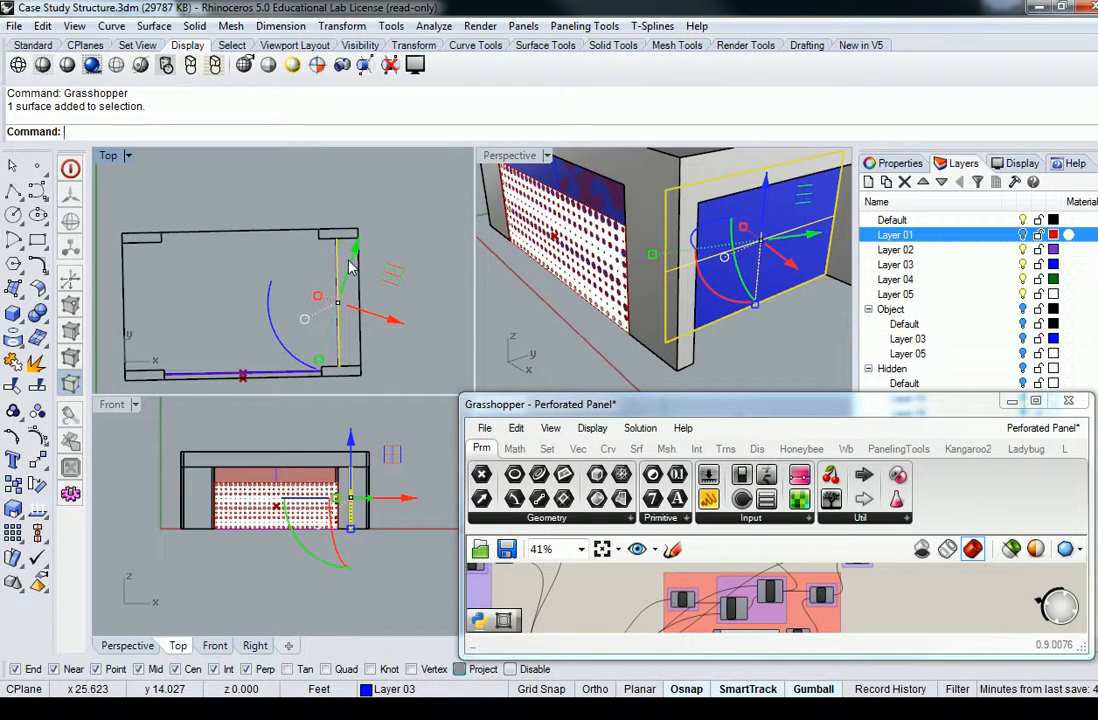
type("opy")
key("Return")
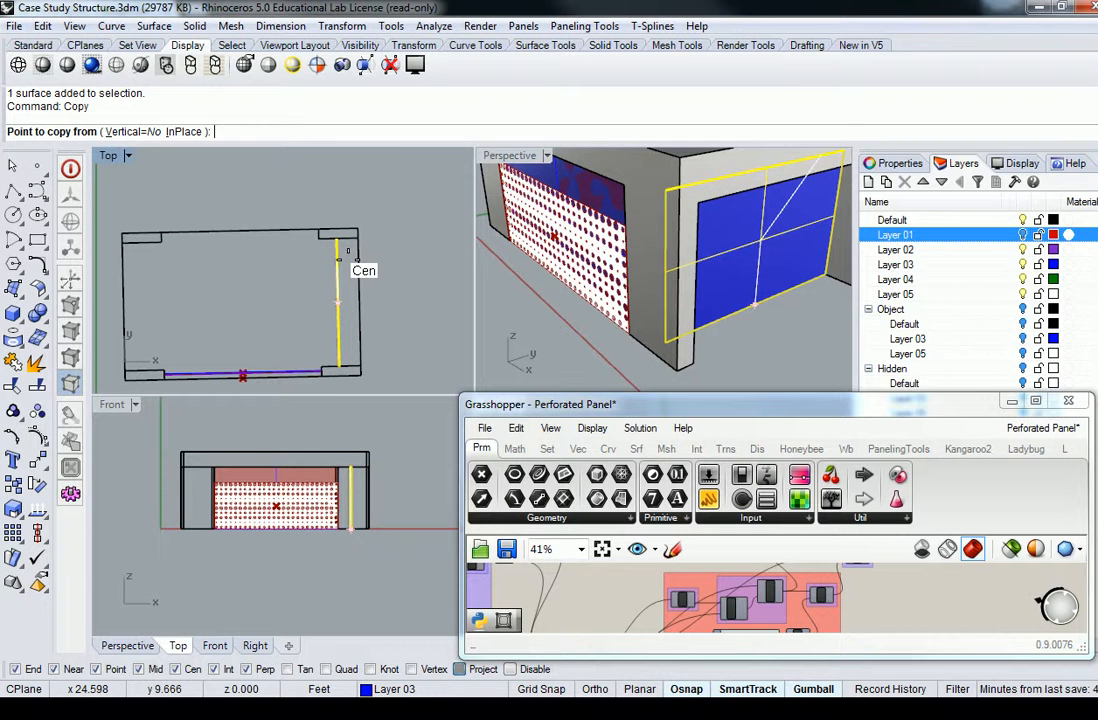
left_click(345, 366)
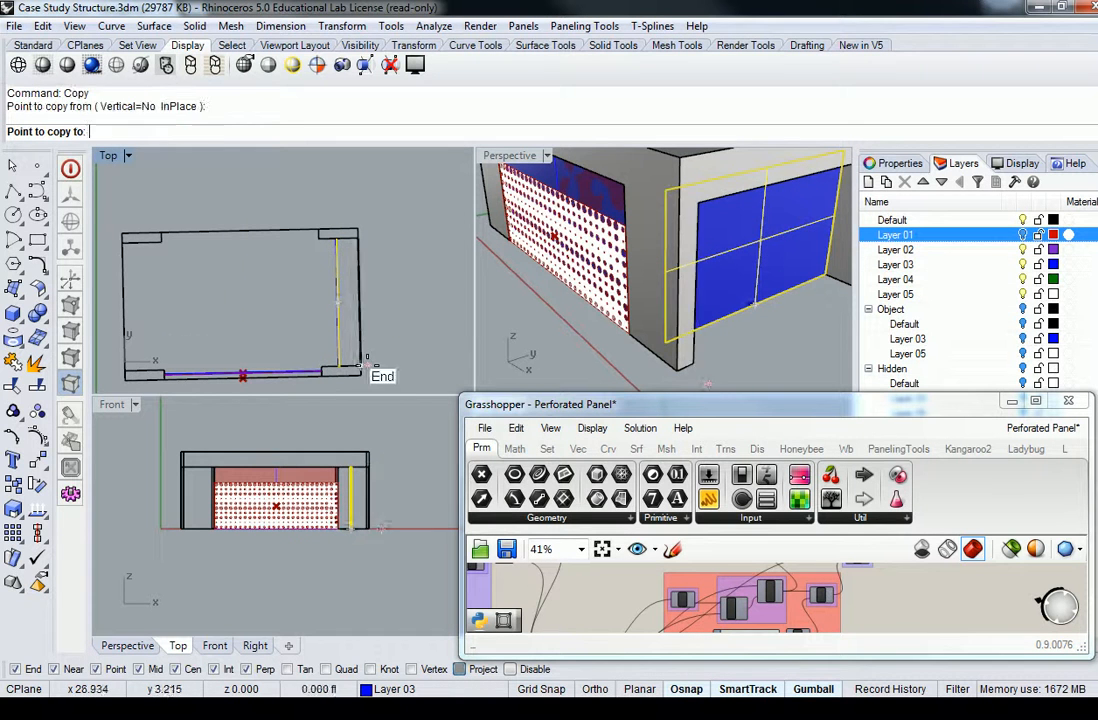
left_click(161, 368)
right_click_drag(172, 317, 249, 312)
key("Escape")
key("Escape")
right_click_drag(560, 245, 627, 294)
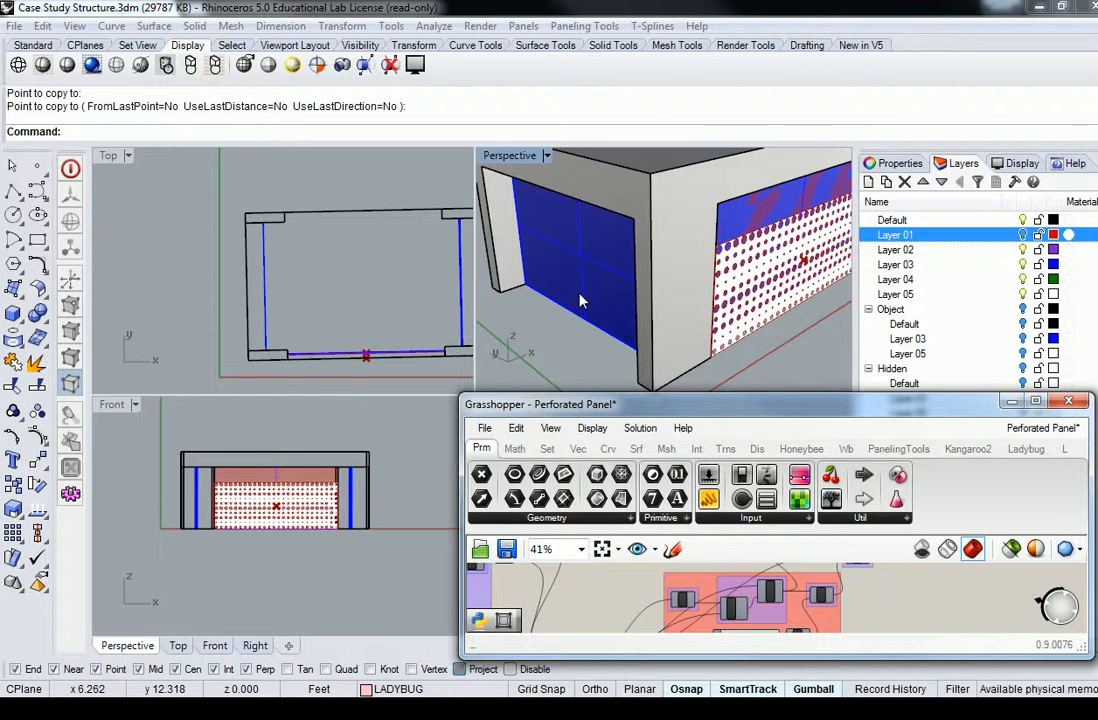
Move the Grasshopper window up beside the viewports to show the whole perforated panel definition.
left_click_drag(476, 408, 607, 47)
scroll(838, 463, "down", 5)
right_click_drag(778, 510, 975, 385)
scroll(755, 494, "up", 3)
right_click_drag(715, 506, 811, 395)
right_click_drag(838, 250, 838, 357)
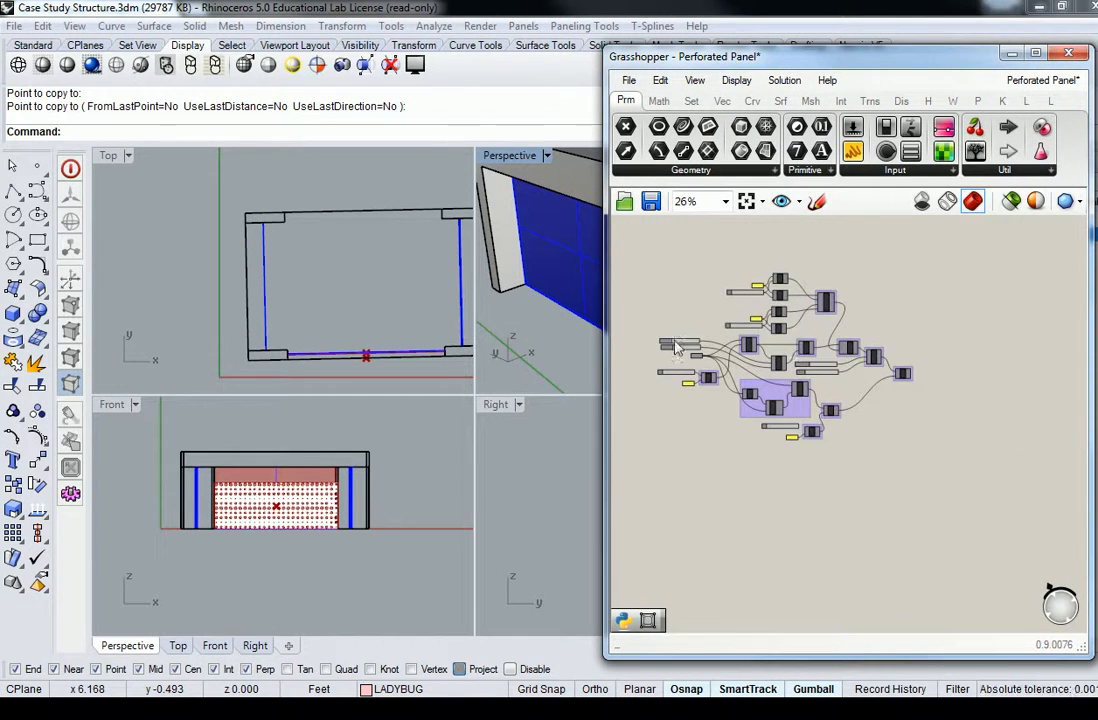
Examine how the Divide and SubSrf components are wired in the existing perforated panel definition.
scroll(669, 341, "up", 6)
scroll(774, 377, "down", 2)
right_click_drag(915, 403, 786, 408)
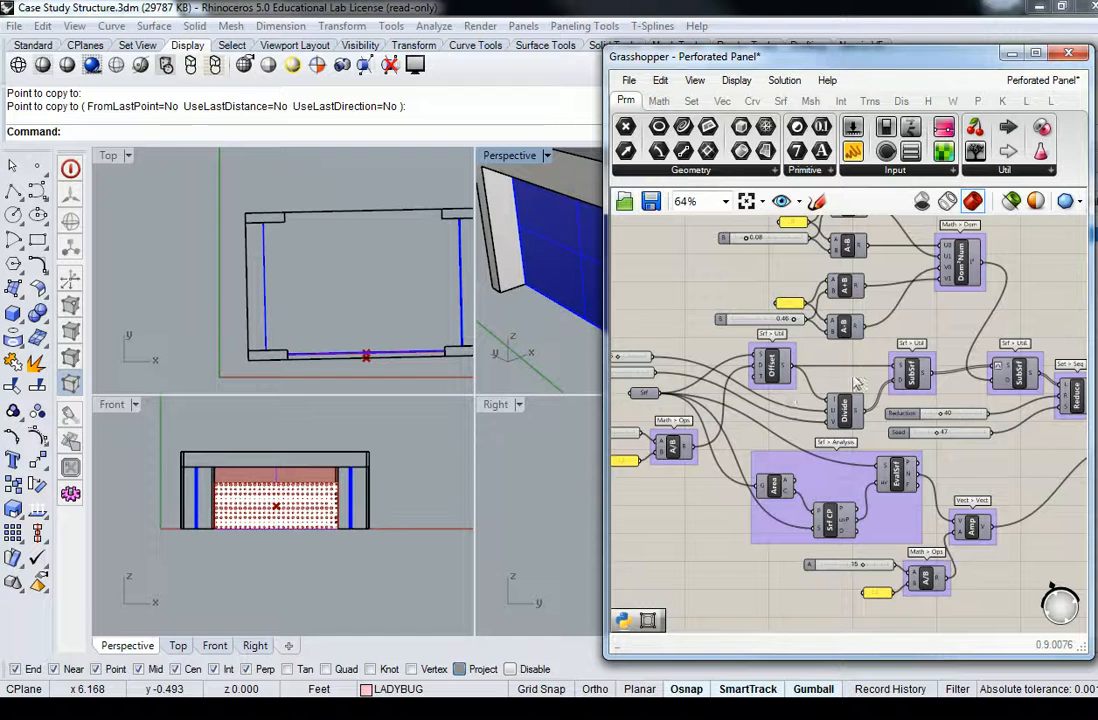
scroll(857, 371, "up", 2)
left_click(838, 447)
scroll(835, 435, "down", 3)
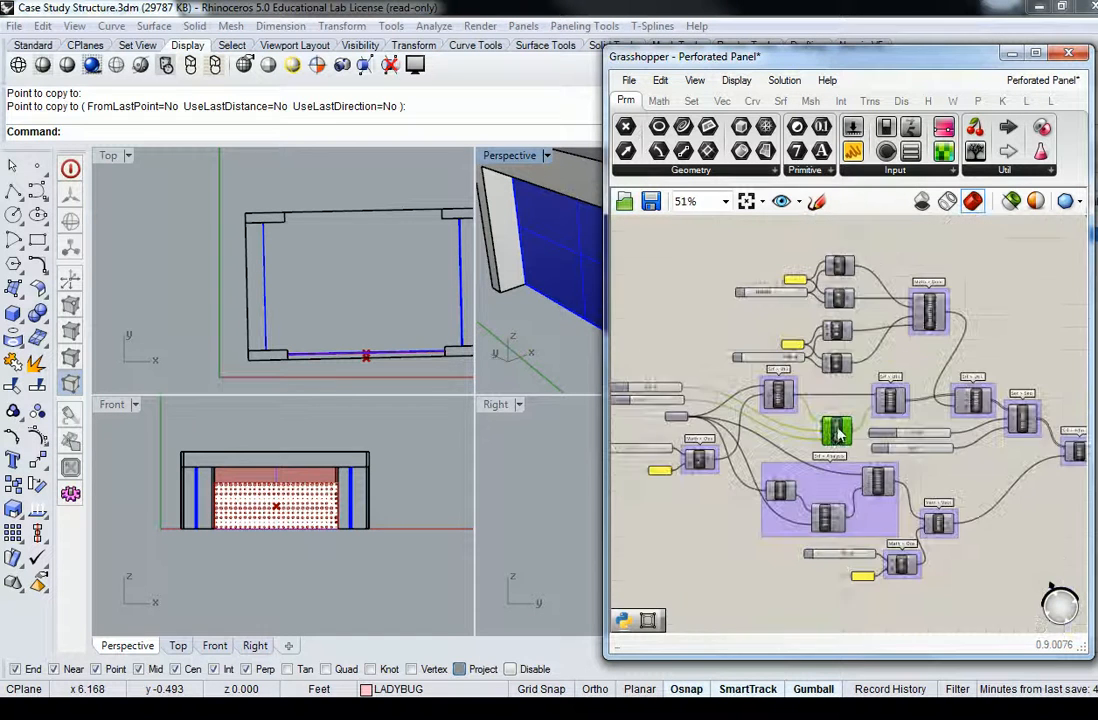
scroll(658, 418, "up", 2)
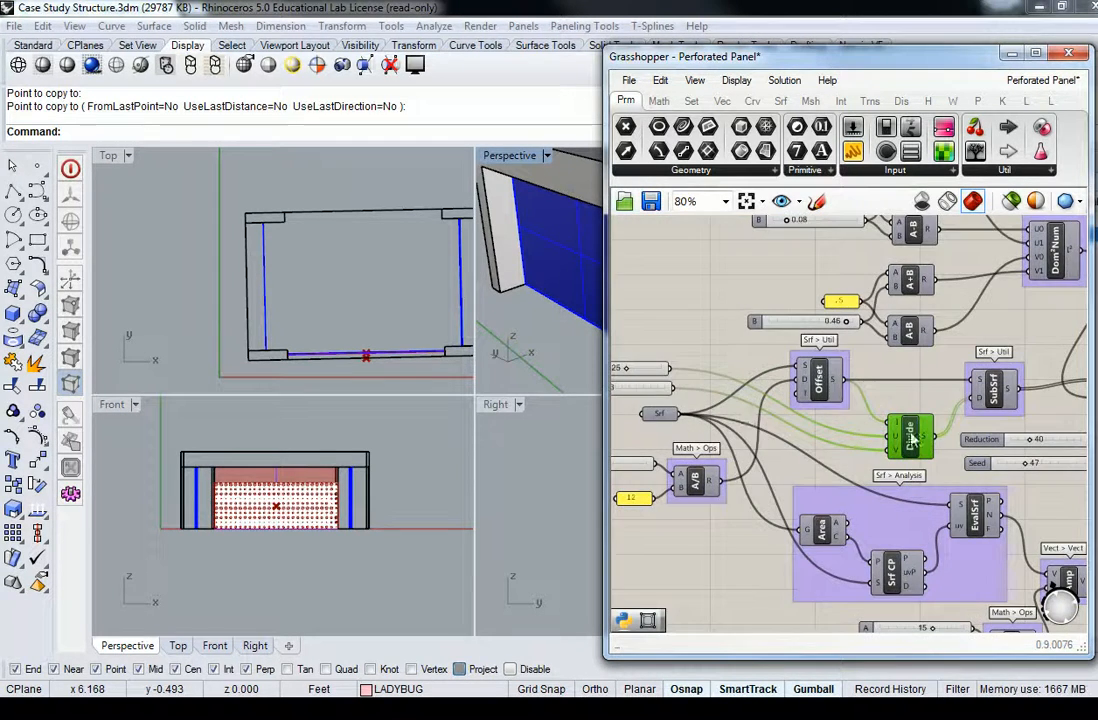
scroll(912, 432, "down", 2)
right_click_drag(912, 432, 964, 398)
scroll(966, 405, "up", 1)
scroll(968, 410, "up", 1)
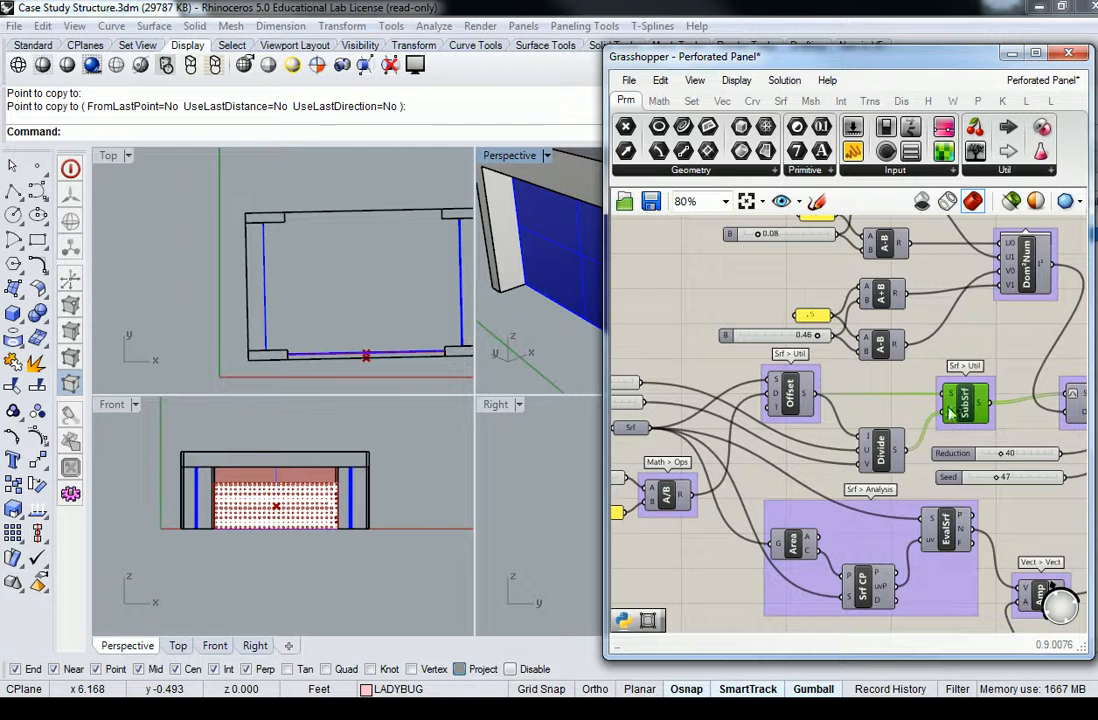
scroll(948, 417, "down", 4)
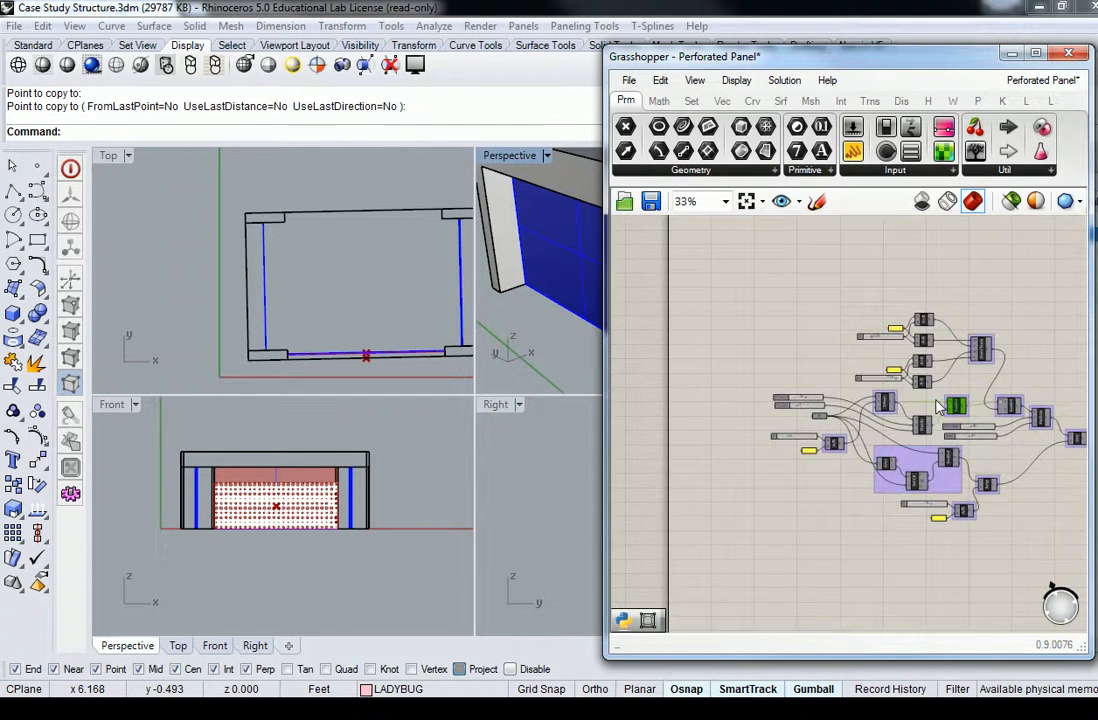
Add a Surface parameter in empty canvas space and reference the copied blue side surface in it.
scroll(812, 479, "up", 2)
right_click_drag(812, 479, 795, 428)
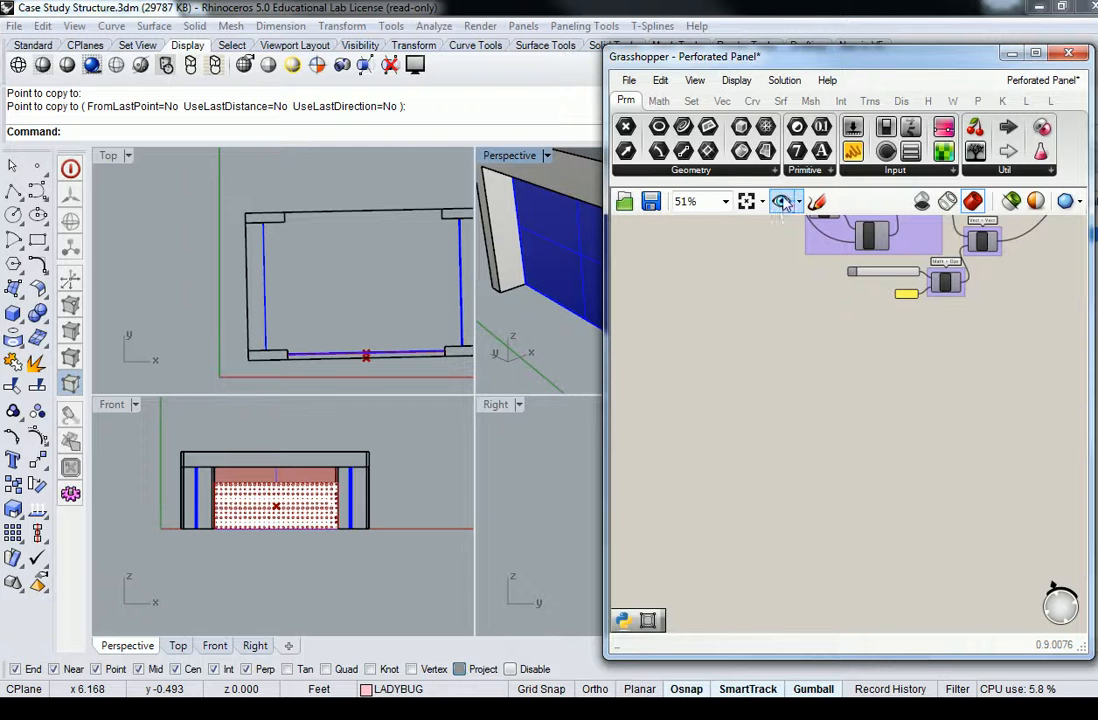
left_click_drag(766, 150, 767, 411)
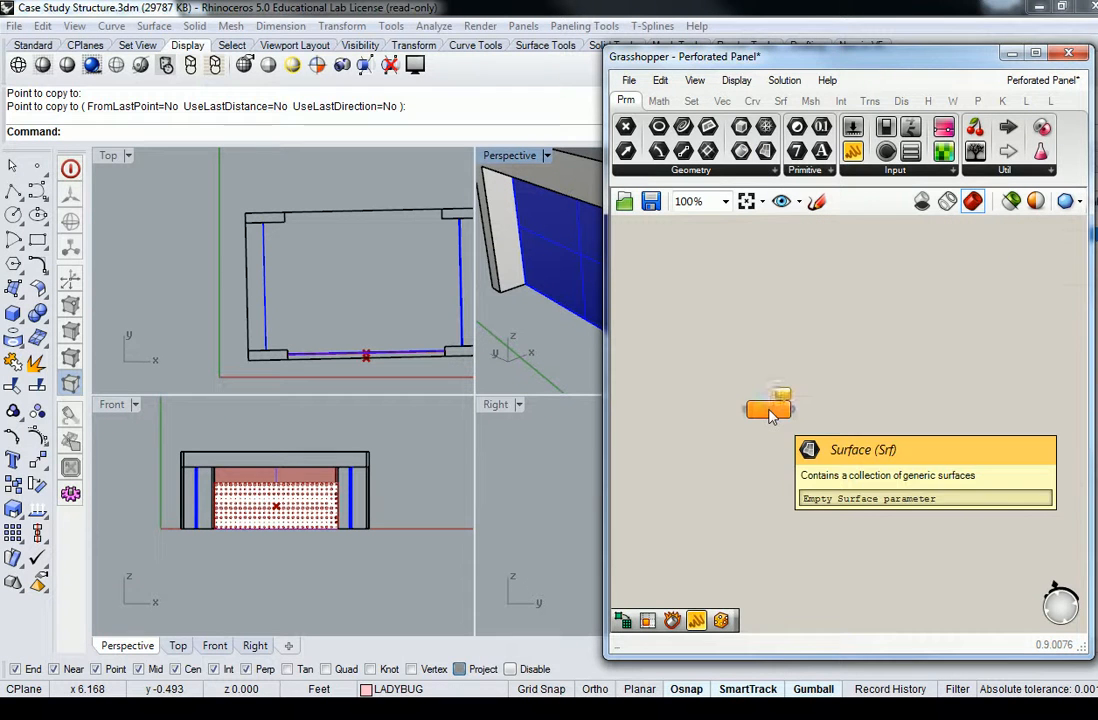
scroll(771, 416, "up", 1)
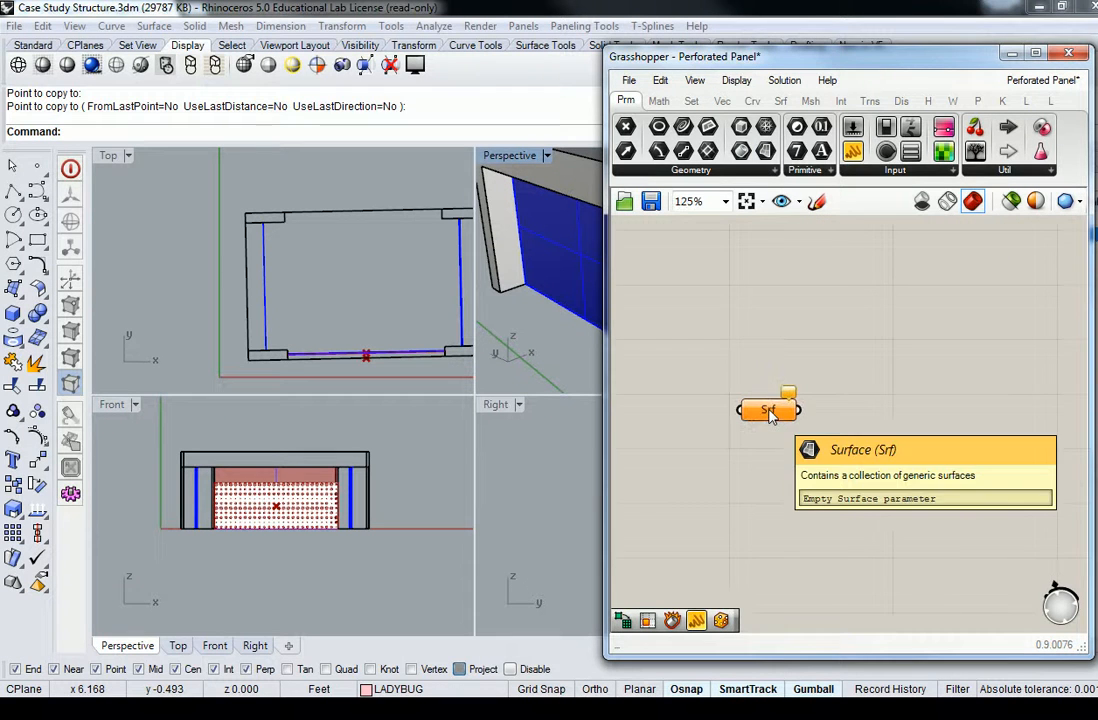
right_click(768, 410)
left_click(839, 536)
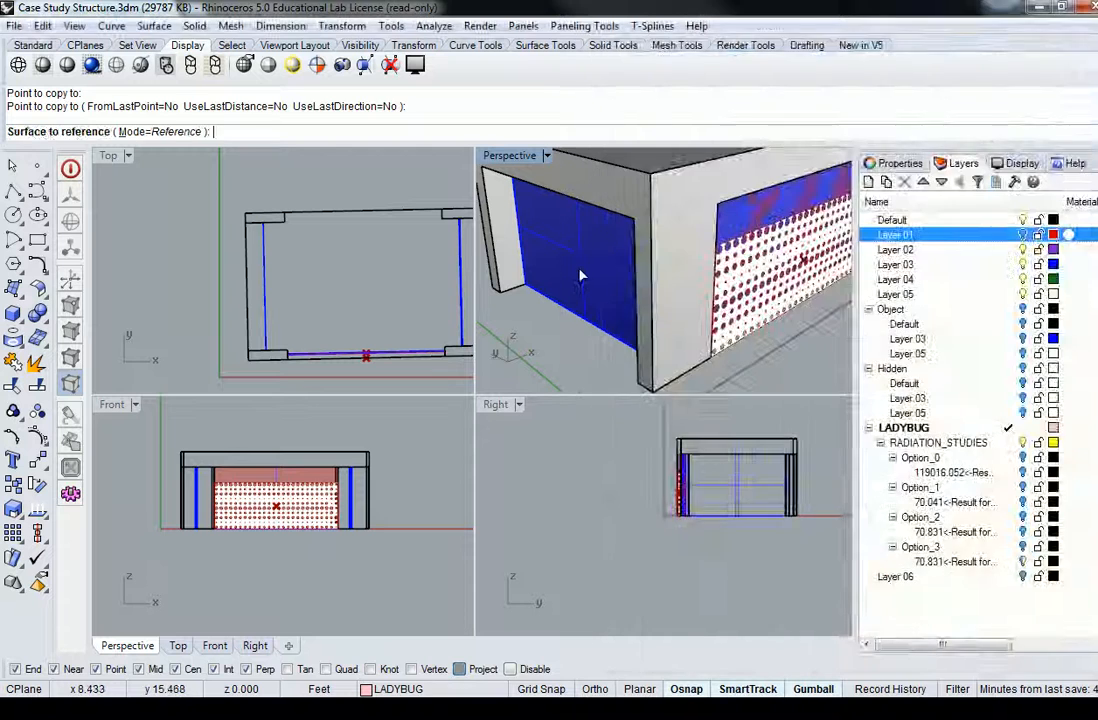
left_click(573, 287)
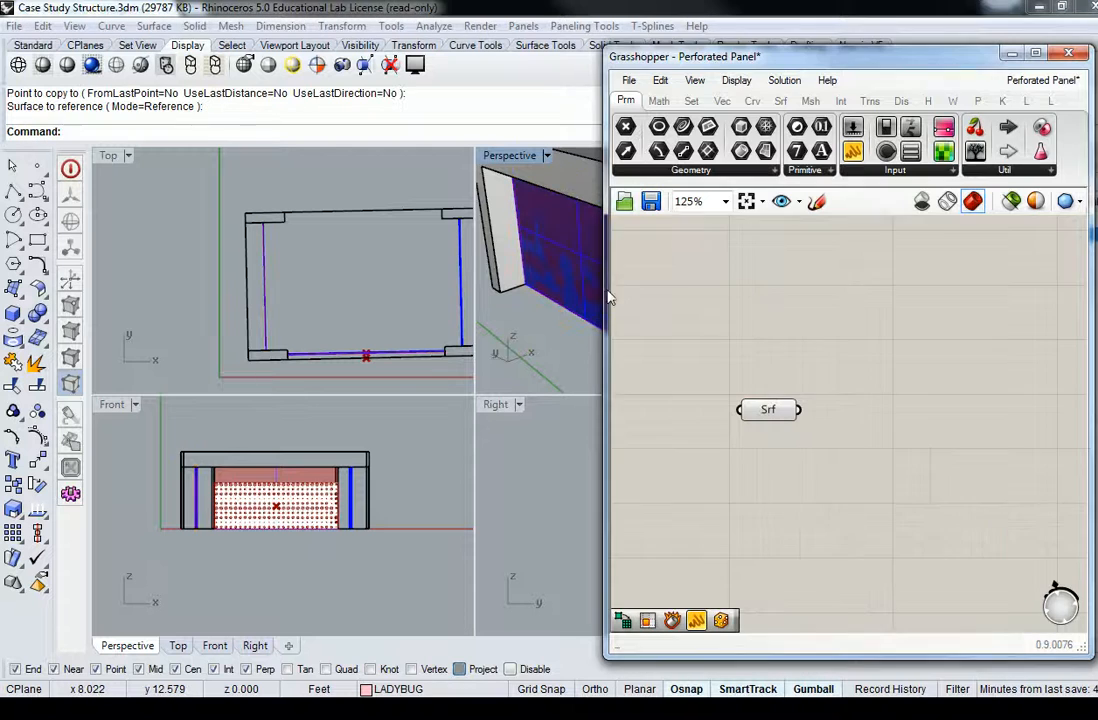
Add a Divide Domain² component beside the new Surface parameter.
left_click(658, 101)
left_click(650, 170)
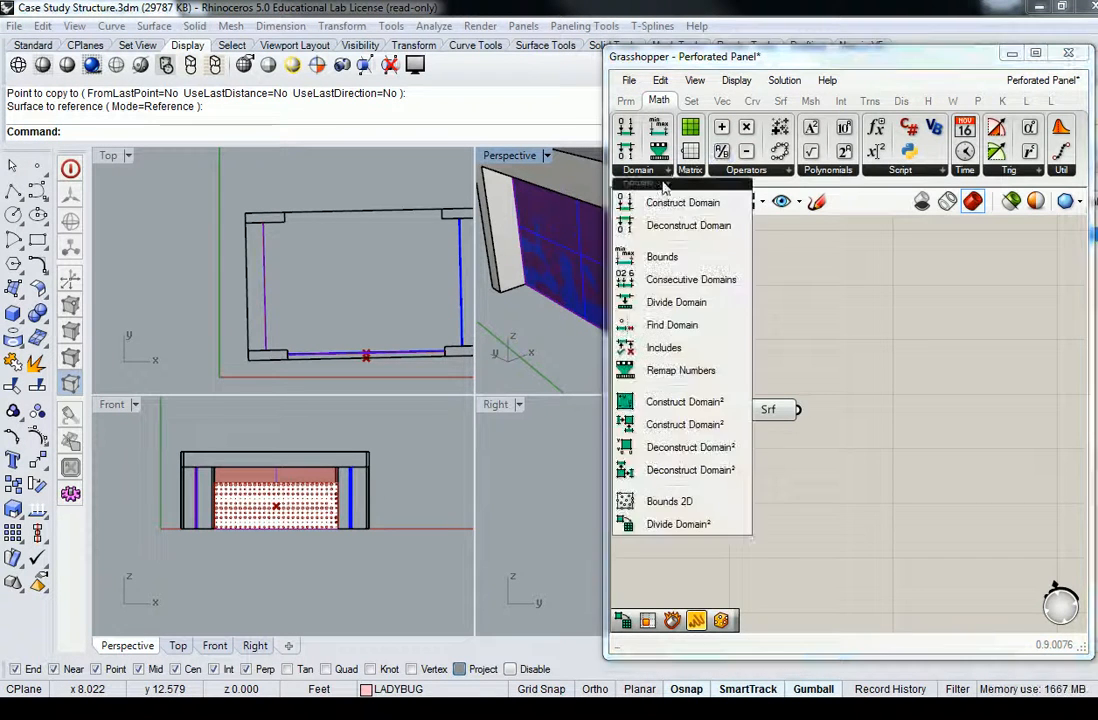
left_click(680, 524)
left_click(884, 468)
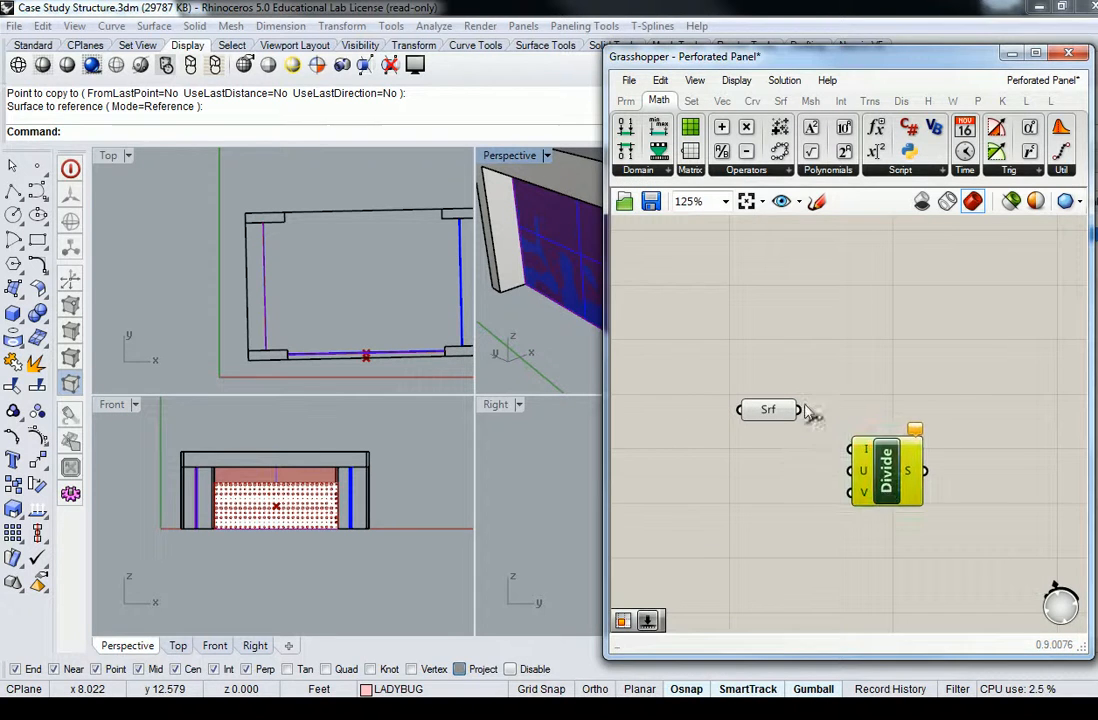
Add an Isotrim (SubSrf) component to the far side of the Divide component.
left_click(780, 101)
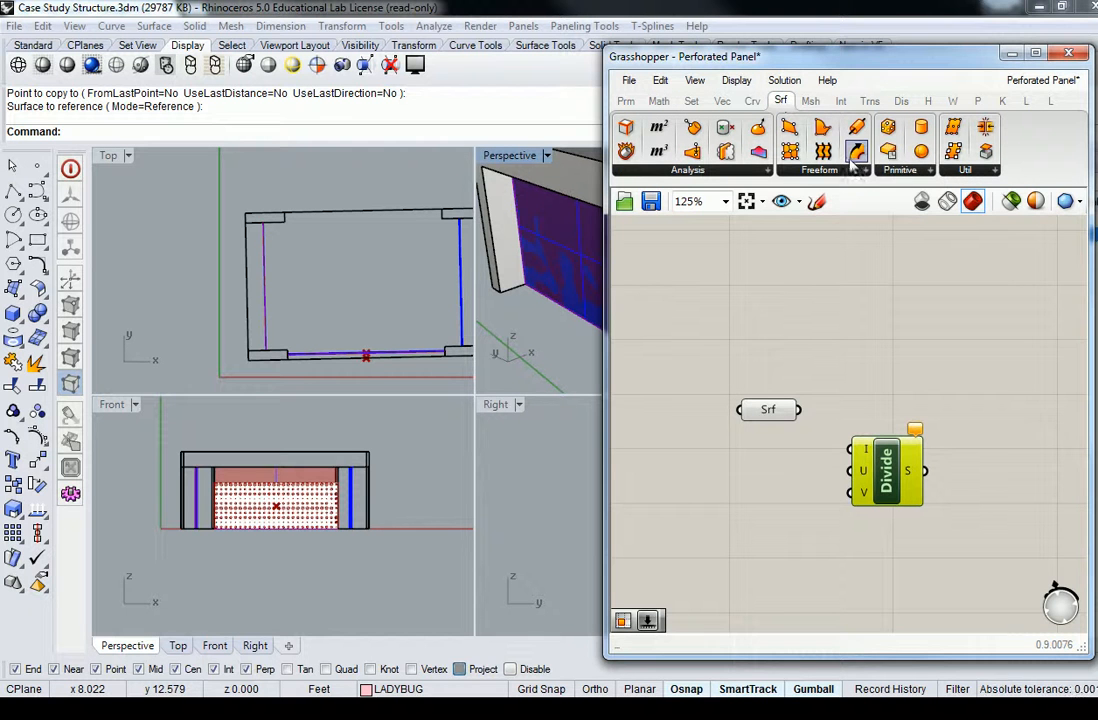
left_click(853, 171)
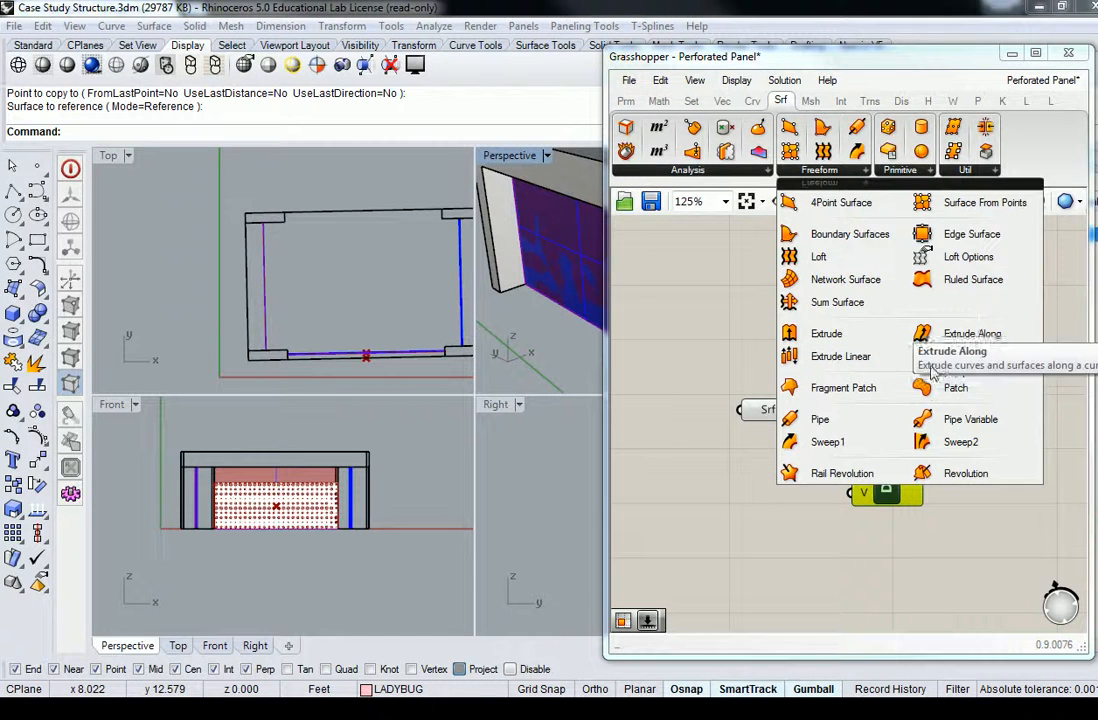
left_click(980, 170)
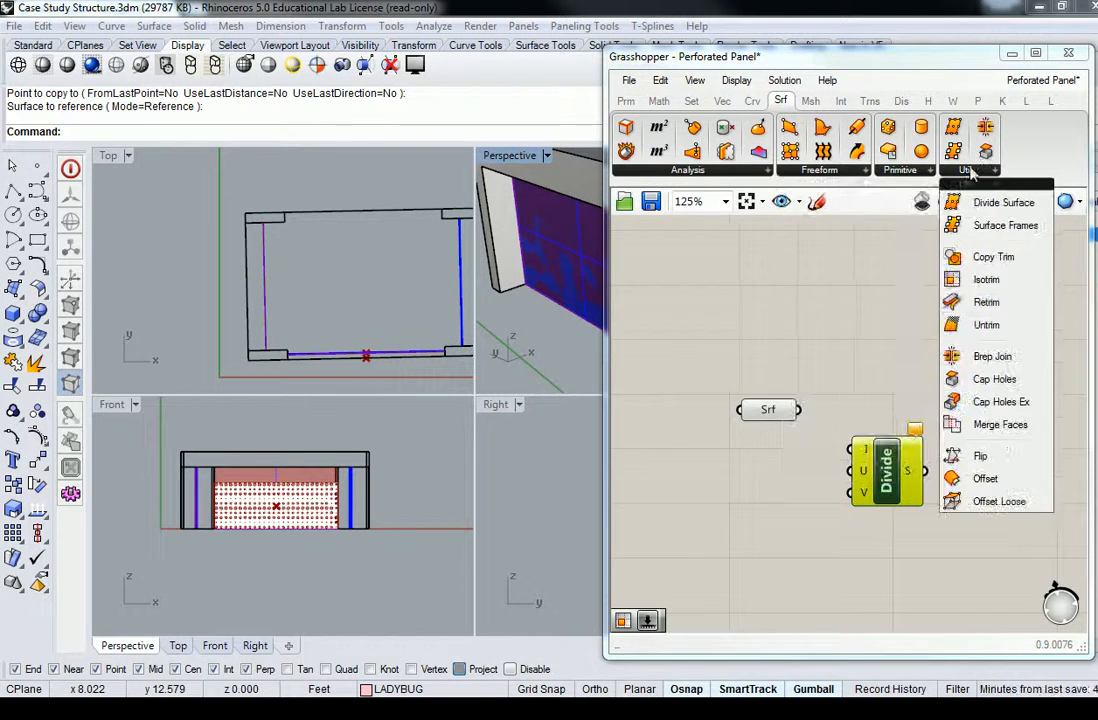
left_click(998, 296)
left_click(990, 420)
left_click_drag(987, 436, 988, 425)
Connect the Surface parameter to Divide's I and SubSrf's S inputs, and Divide's output to SubSrf's D input.
left_click_drag(902, 482, 898, 495)
left_click_drag(798, 410, 952, 398)
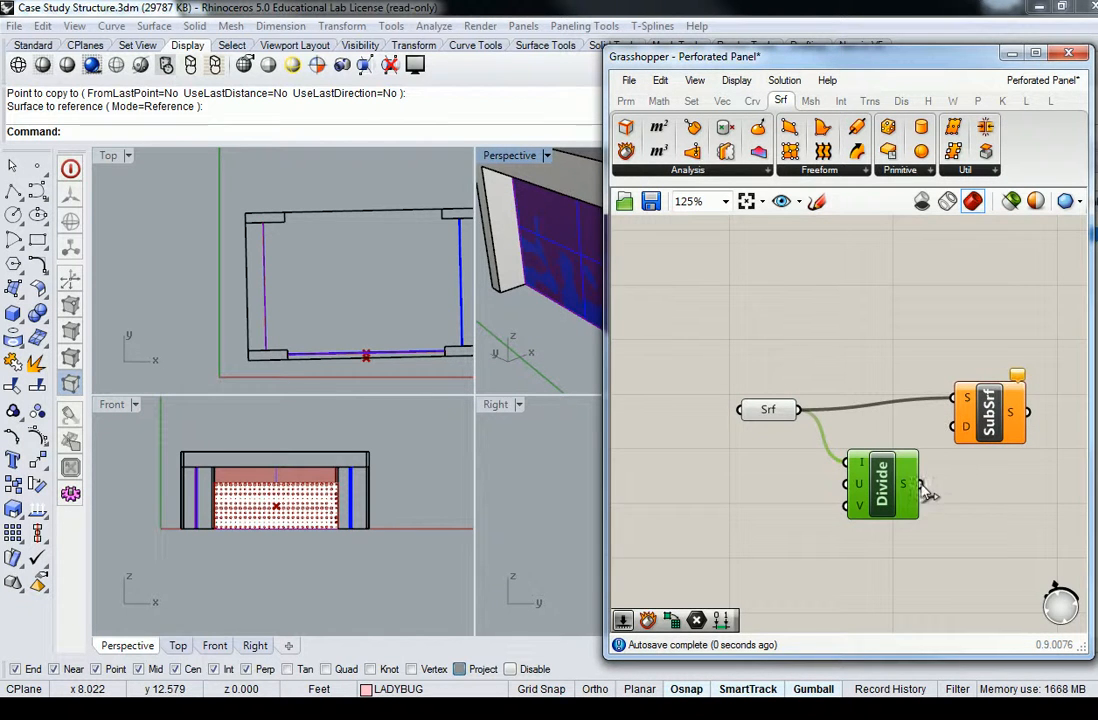
left_click_drag(920, 484, 952, 427)
left_click(947, 526)
left_click_drag(886, 491, 883, 498)
Create a number slider with the range 0<10 and connect it to Divide's U input.
left_click(780, 489)
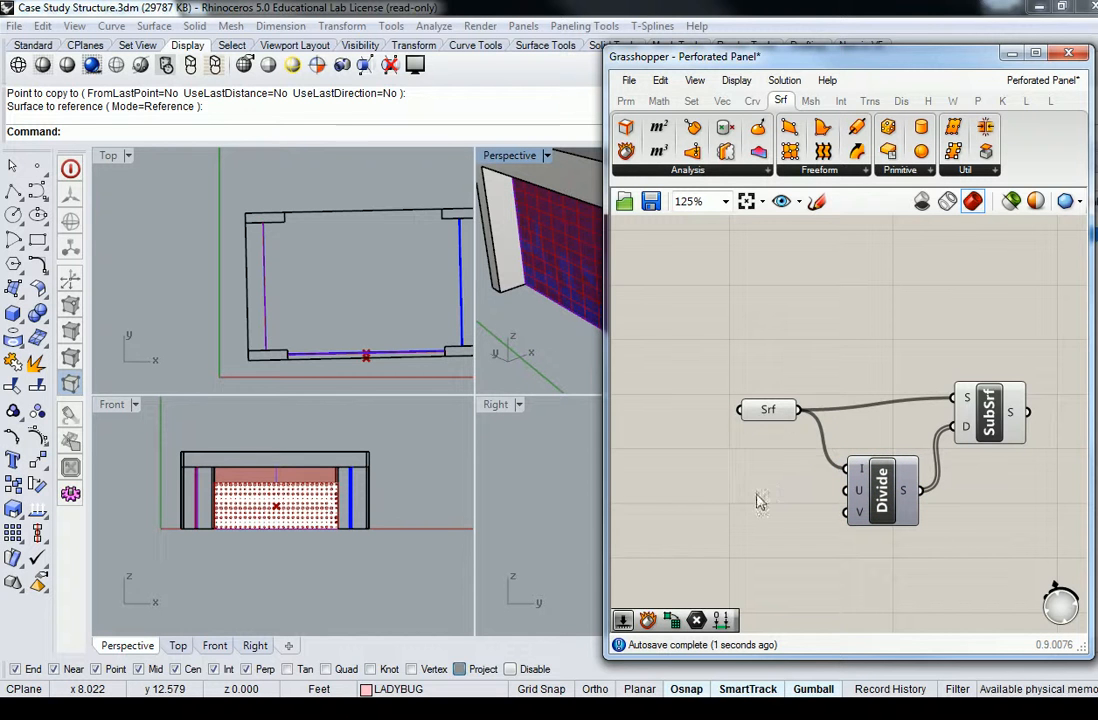
double_click(700, 497)
type("0<10")
key("Return")
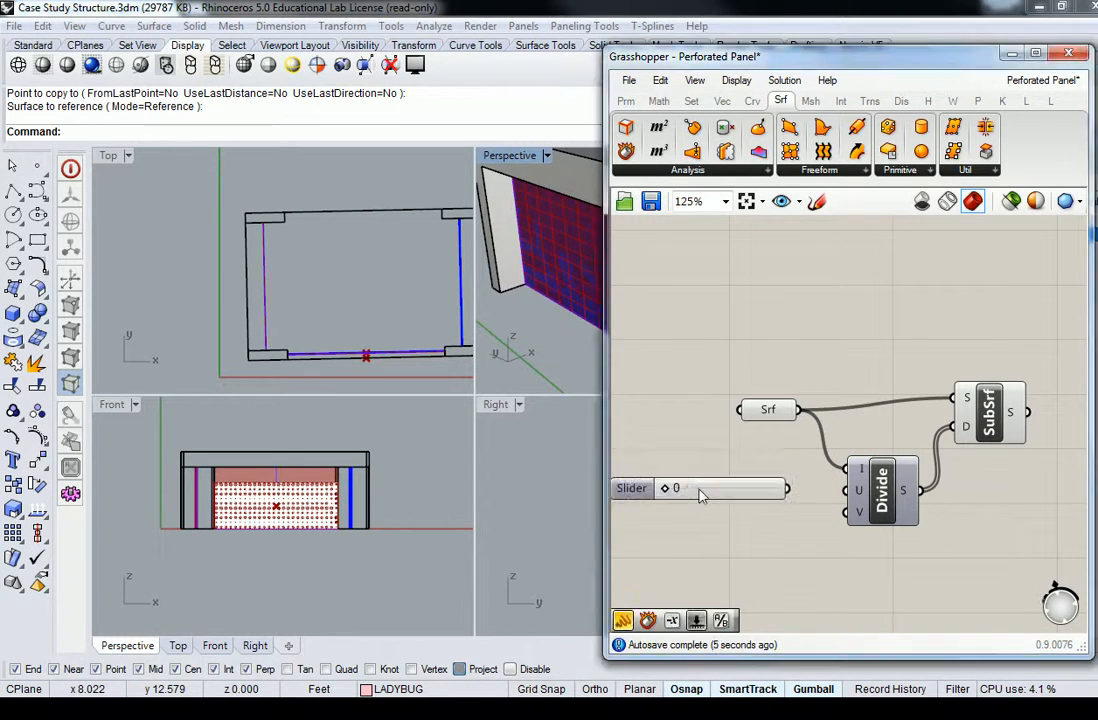
left_click_drag(792, 488, 842, 491)
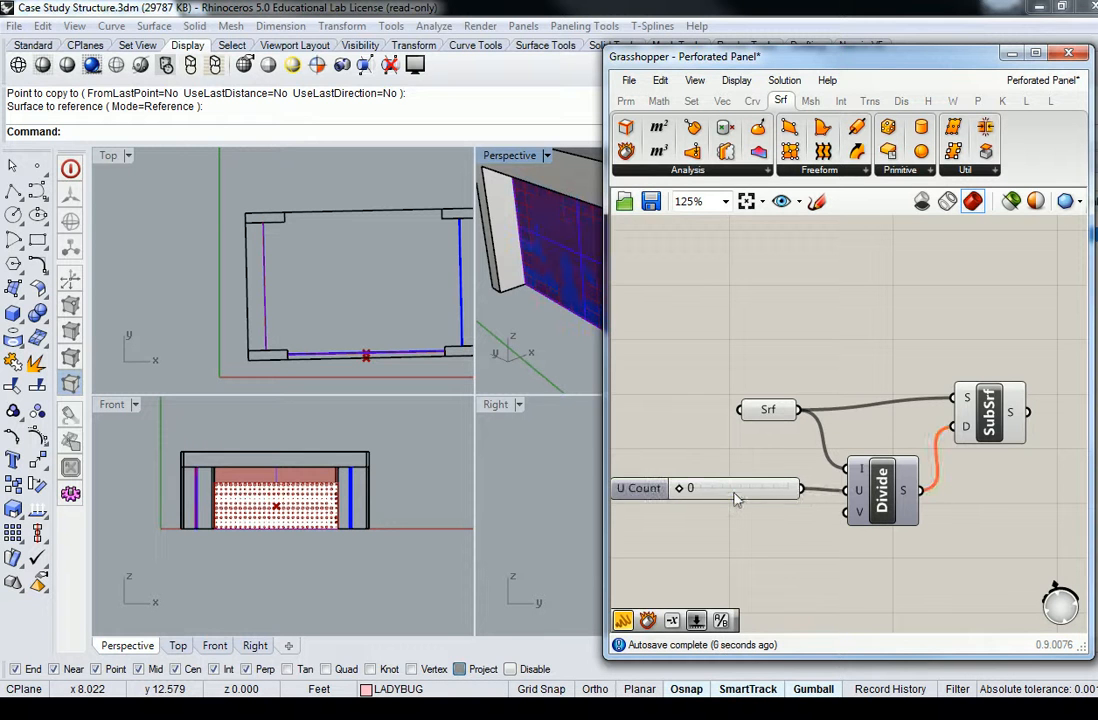
Duplicate the U Count slider for Divide's V input and set both U Count and V Count to 3.
left_click(736, 494)
key("ctrl+z")
left_click(736, 494)
key("ctrl+c")
key("ctrl+v")
left_click_drag(742, 499, 743, 525)
left_click_drag(803, 490, 846, 512)
left_click(683, 491)
left_click_drag(683, 493, 731, 530)
Maximize the Perspective viewport and turn off Layer 03, narrowing the Grasshopper window to uncover the layer list.
right_click_drag(498, 325, 563, 276)
double_click(510, 155)
right_click_drag(355, 343, 290, 390)
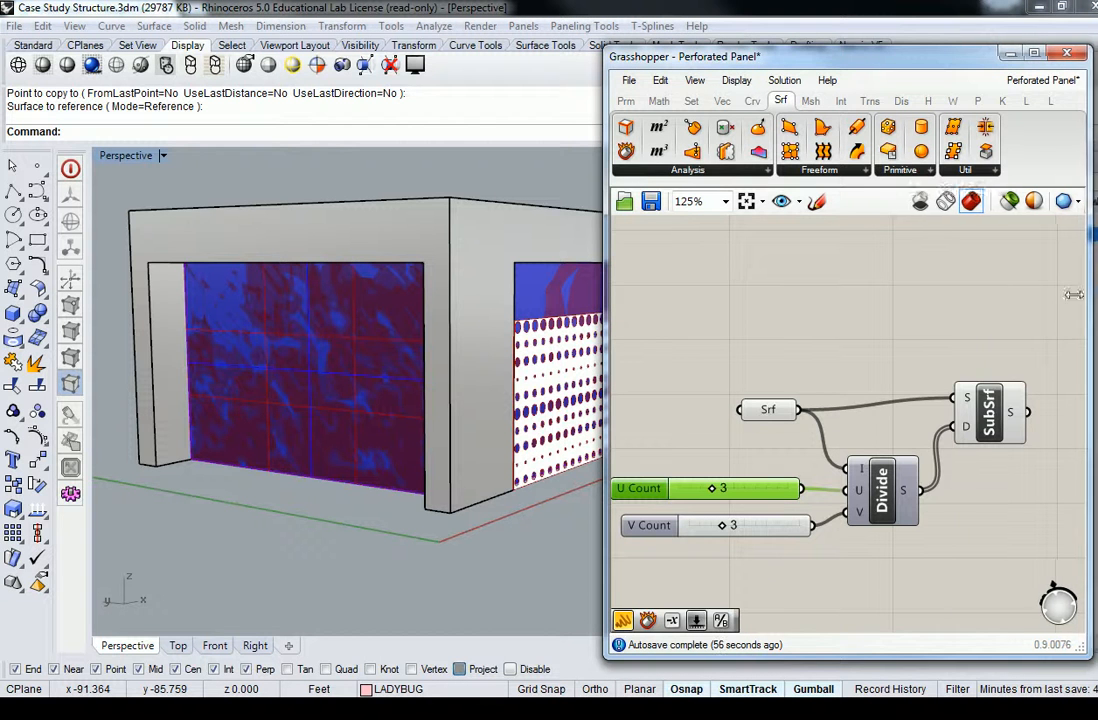
left_click_drag(1088, 290, 848, 290)
left_click(1024, 266)
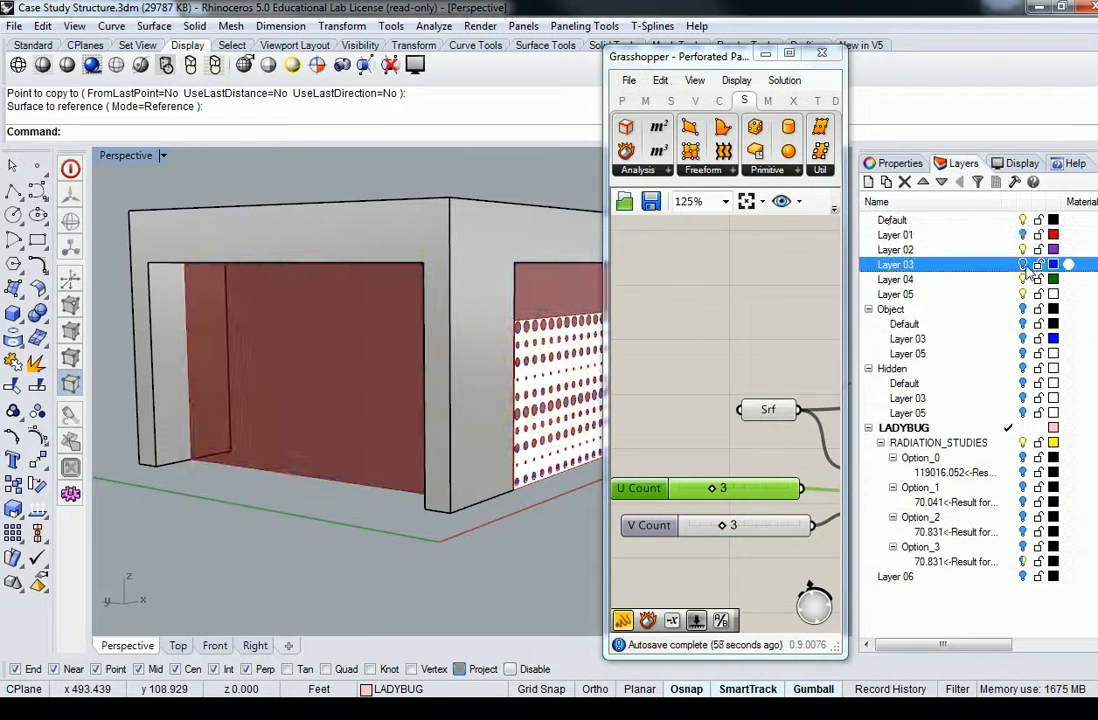
Widen the Grasshopper window to uncover the SubSrf component and the full set of component tools.
right_click_drag(329, 437, 350, 456)
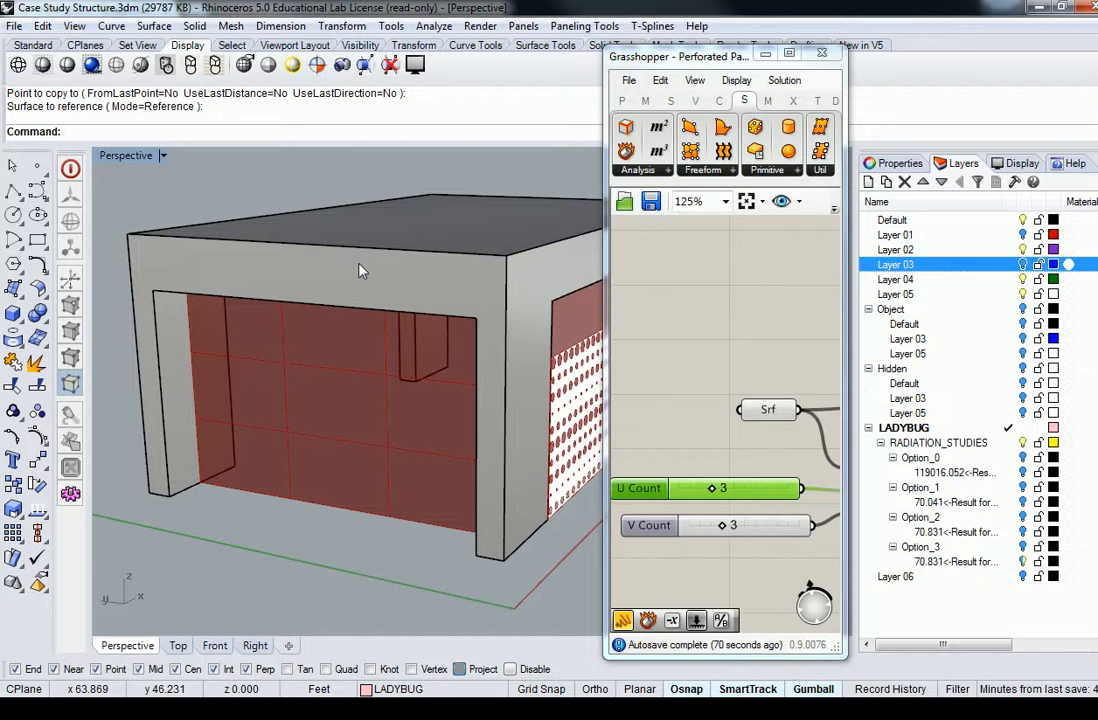
right_click_drag(284, 171, 371, 245)
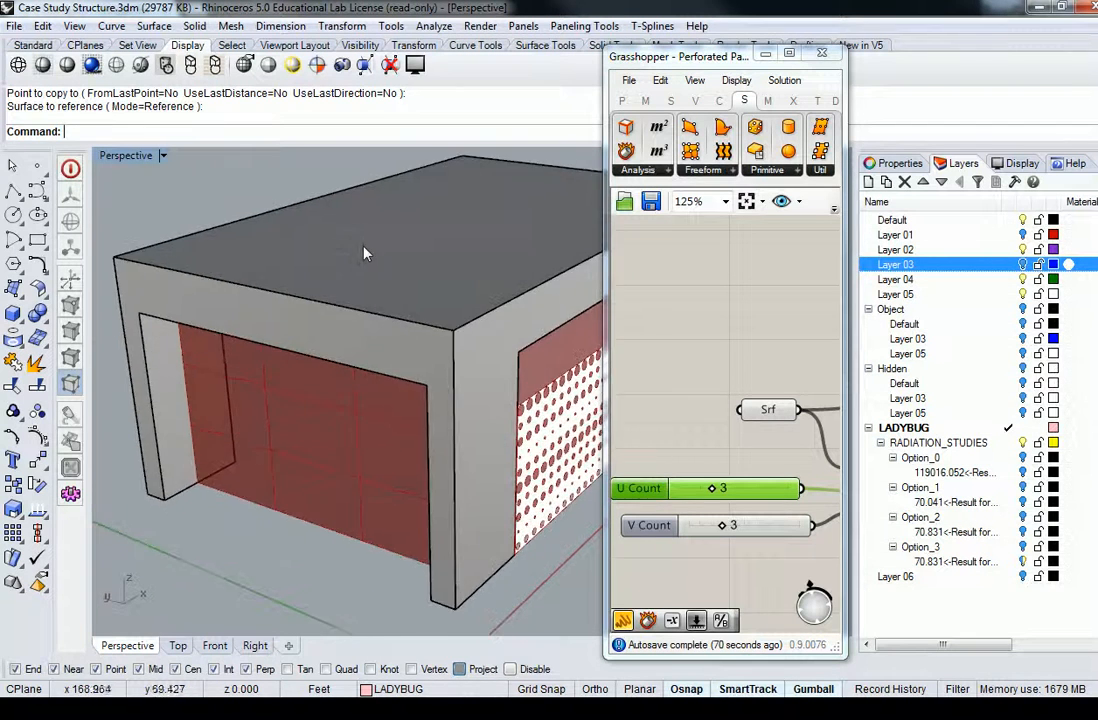
scroll(371, 245, "down", 5)
scroll(655, 332, "down", 3)
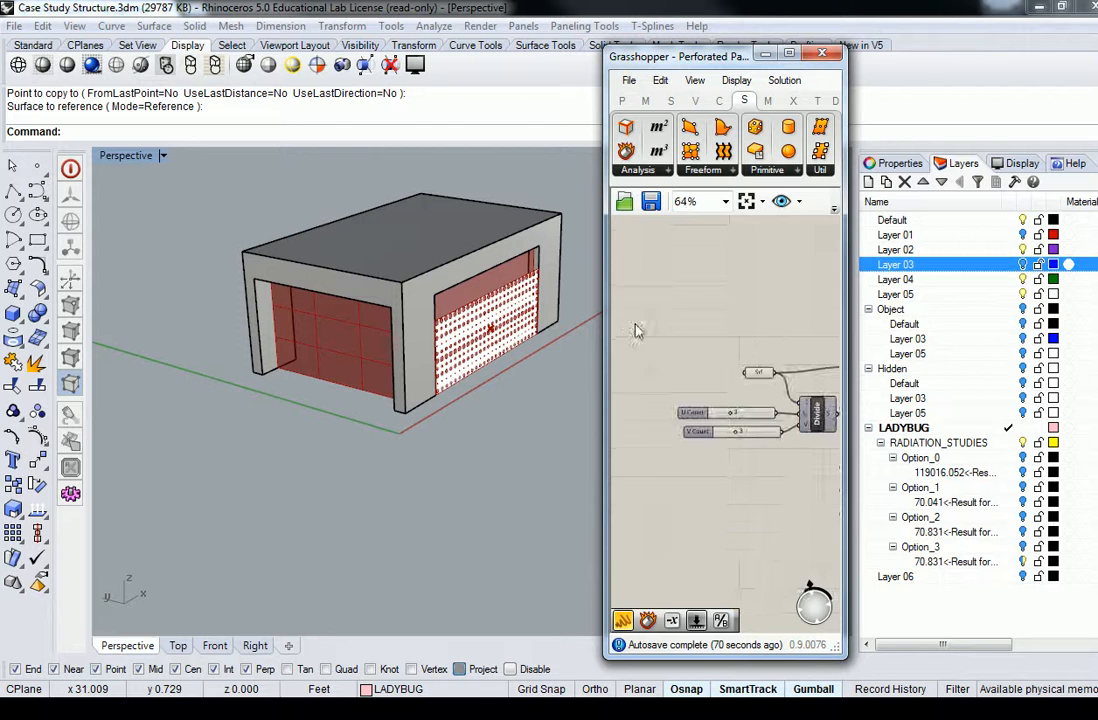
left_click_drag(846, 360, 1066, 365)
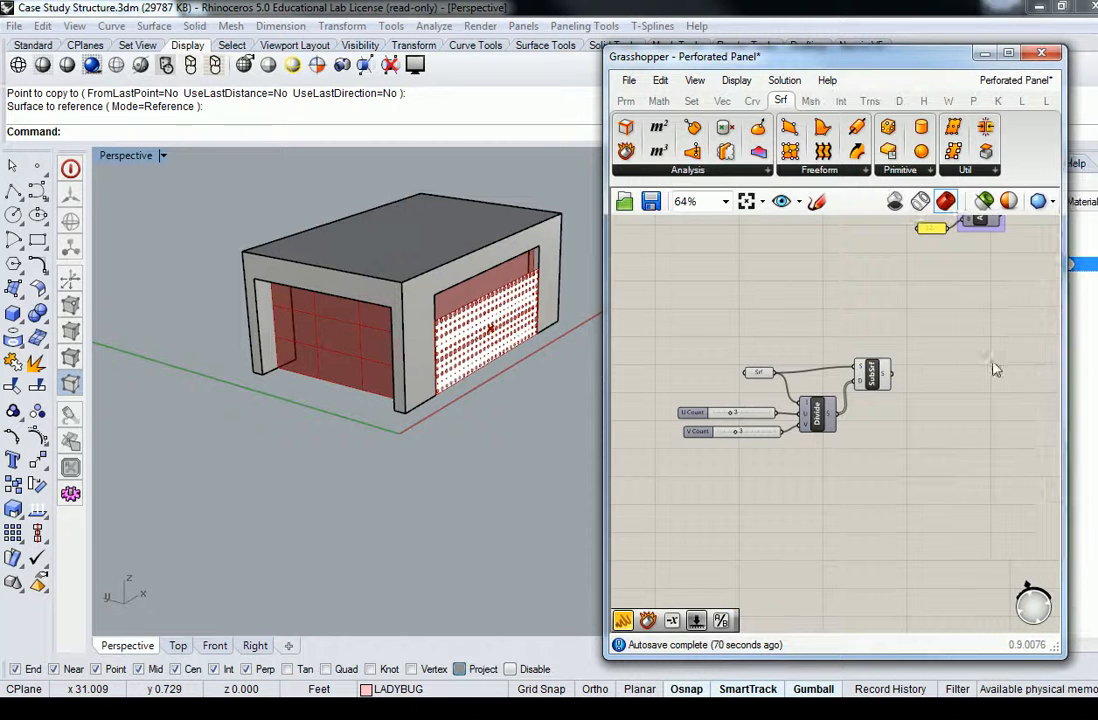
Add a Deconstruct Brep component beside SubSrf and connect SubSrf's S output to its B input.
right_click_drag(955, 371, 869, 393)
scroll(781, 384, "up", 2)
left_click(790, 400)
left_click(773, 338)
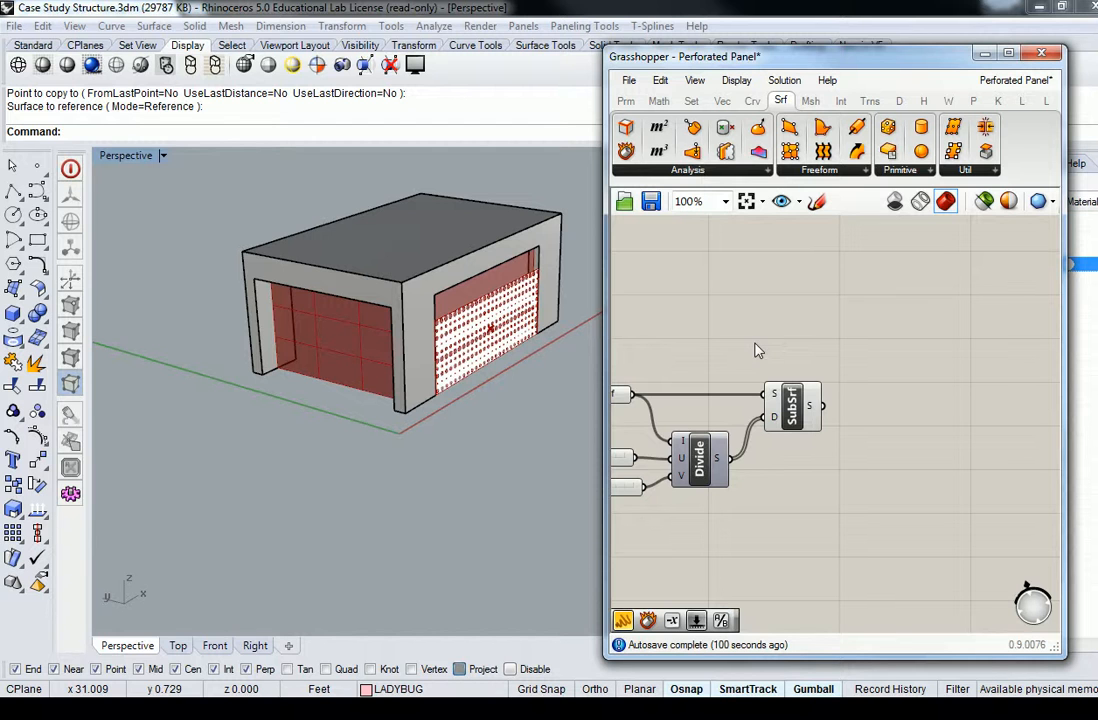
right_click_drag(887, 320, 819, 316)
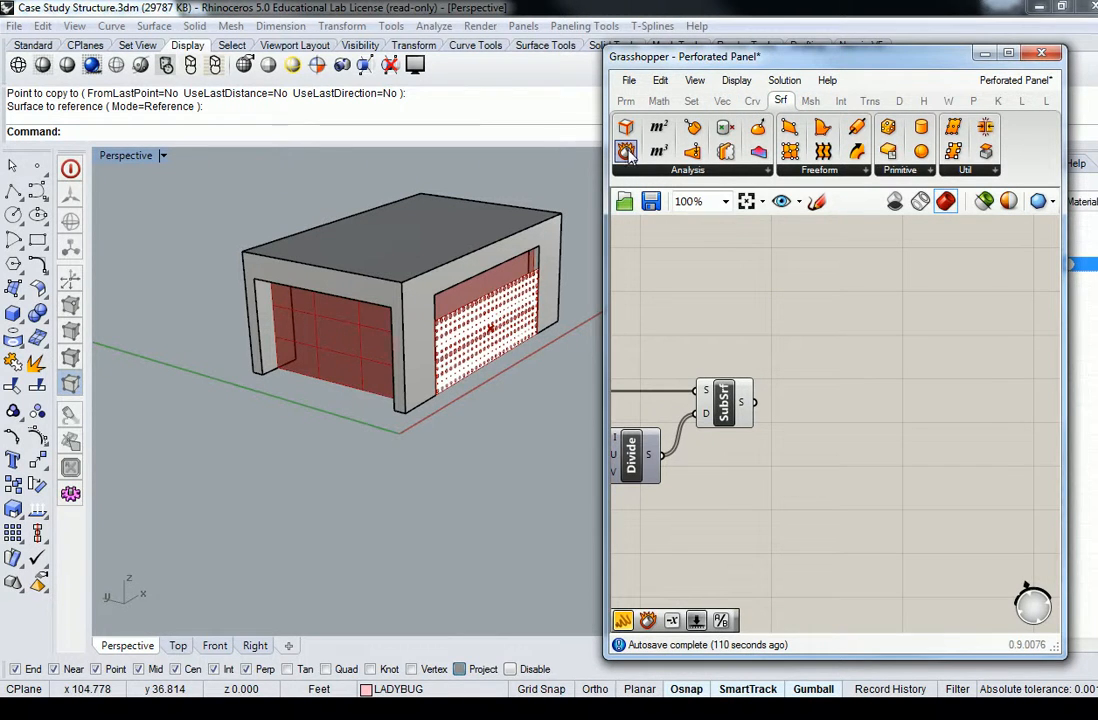
left_click_drag(626, 151, 826, 398)
left_click_drag(755, 402, 820, 413)
Group the DeBrep component and label the group "Srf > Analysis".
left_click(769, 362)
left_click(821, 393)
key("ctrl+g")
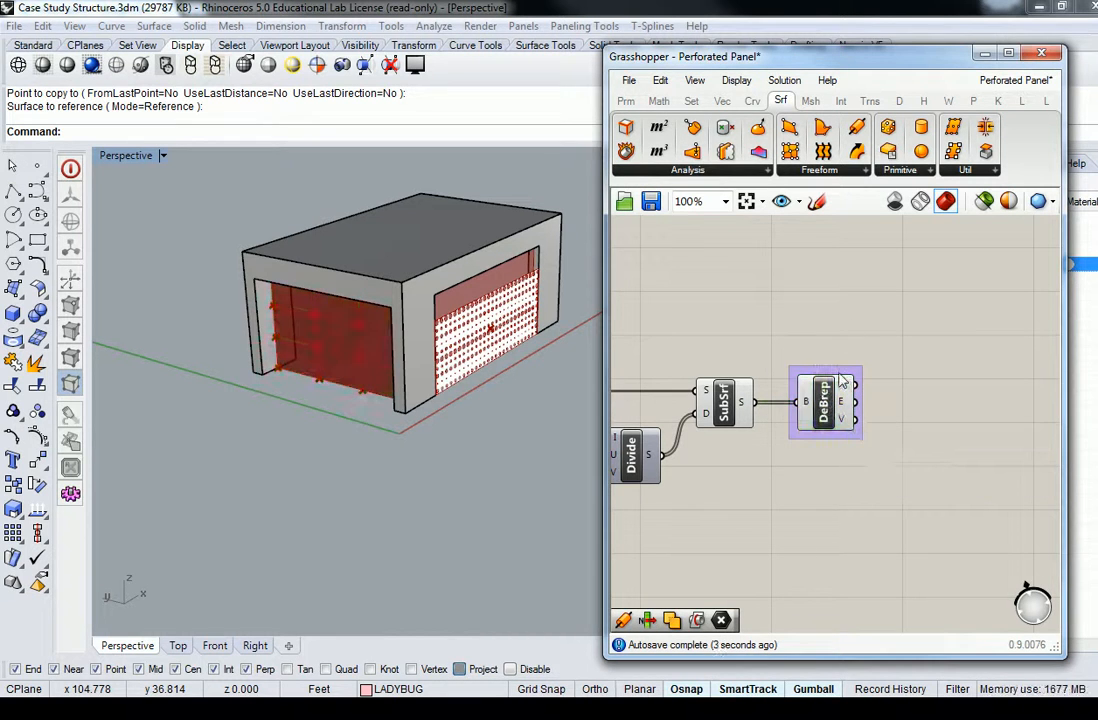
right_click(845, 372)
type("Srf > ")
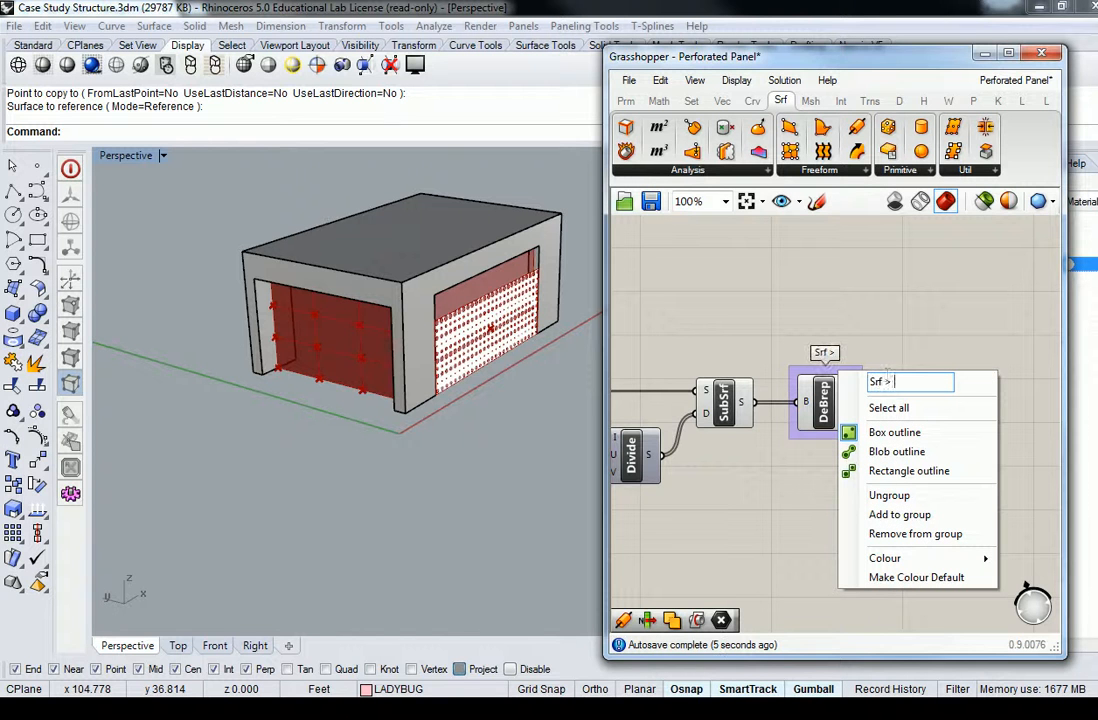
type("Analysiss")
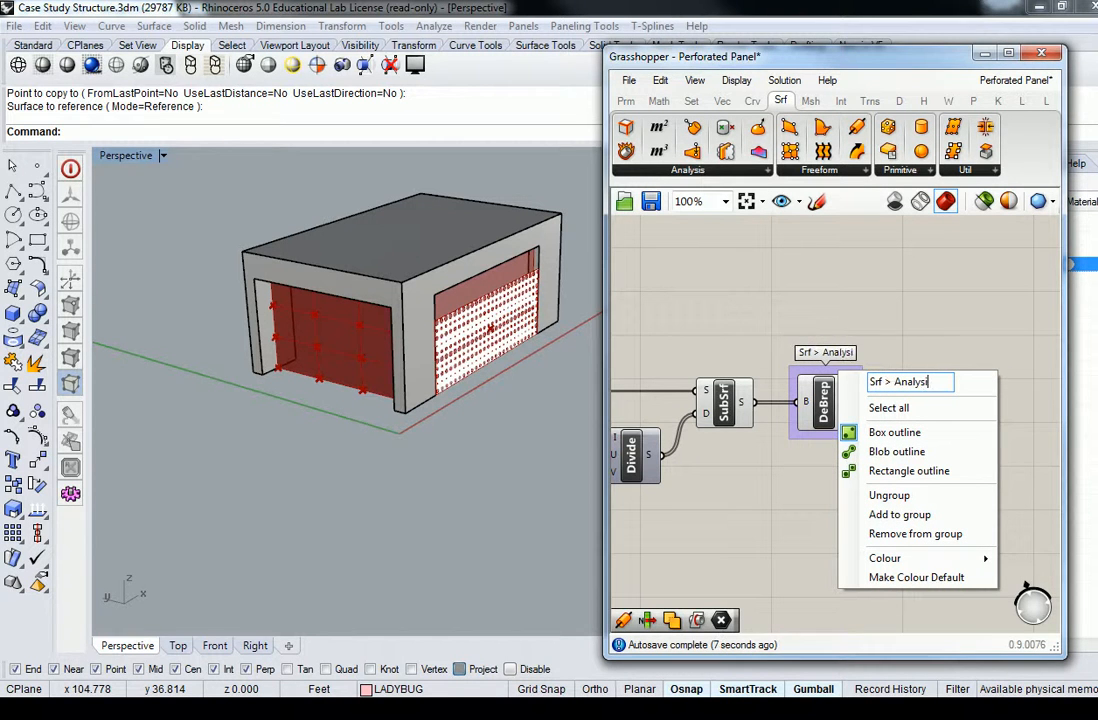
key("BackSpace")
left_click(878, 282)
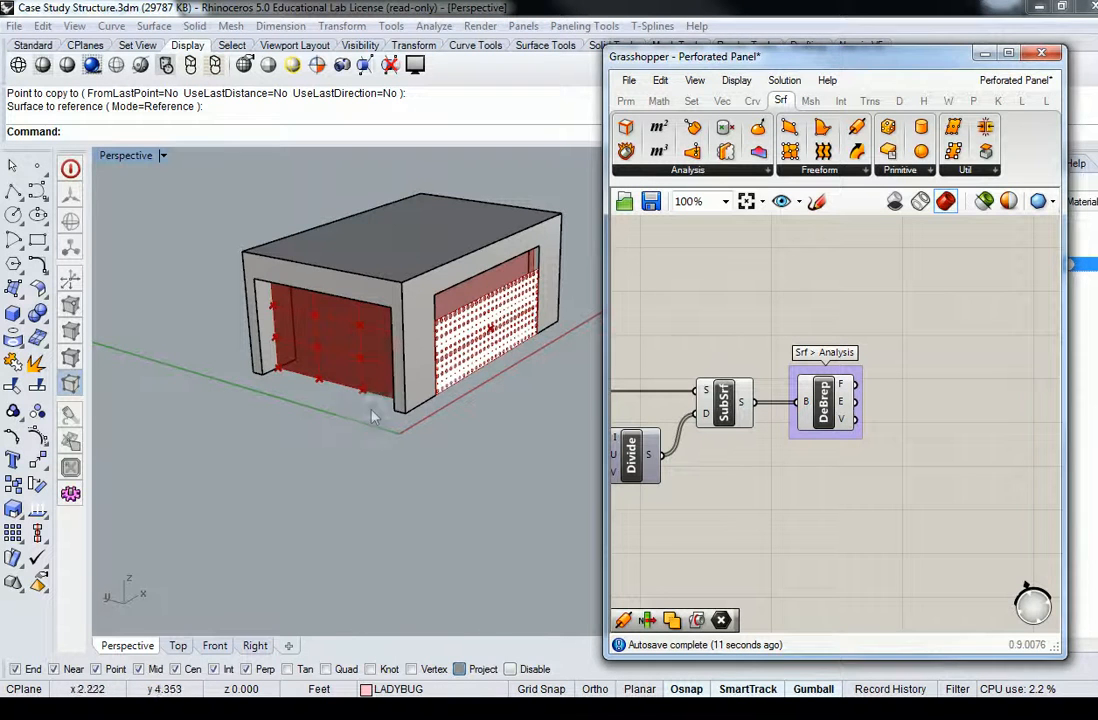
Turn off the preview of SubSrf and inspect the data in DeBrep's Edges output.
right_click_drag(404, 392, 338, 346)
scroll(338, 346, "up", 2)
left_click(724, 402)
right_click(726, 402)
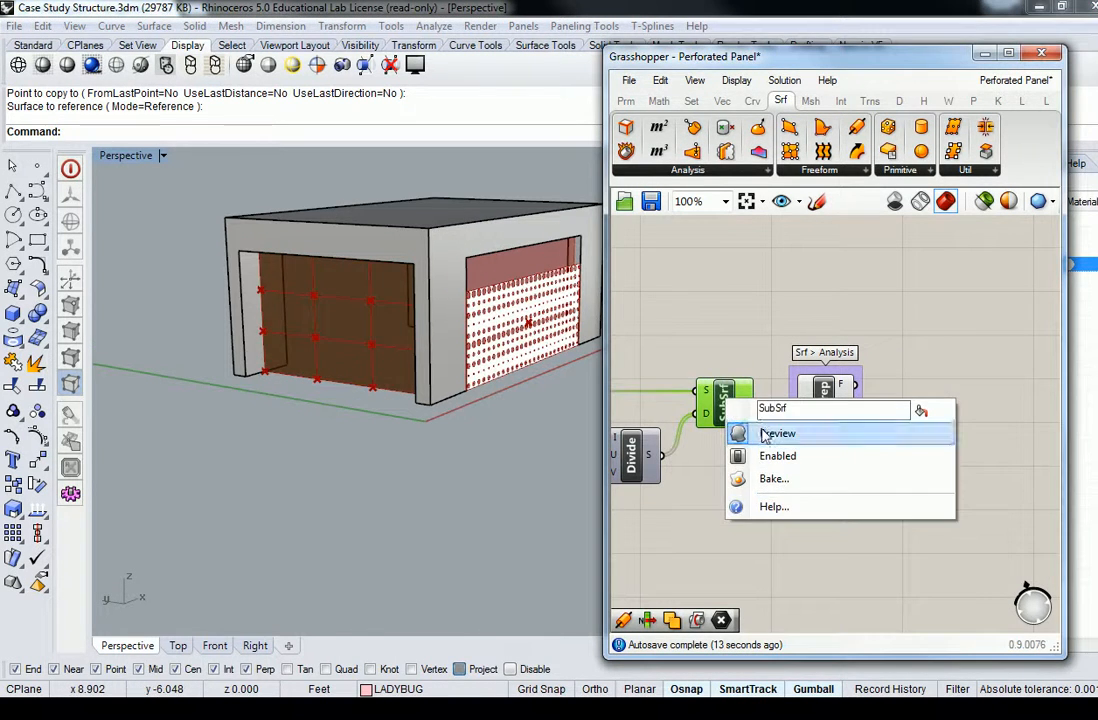
left_click(763, 436)
left_click(716, 366)
right_click_drag(842, 305, 792, 318)
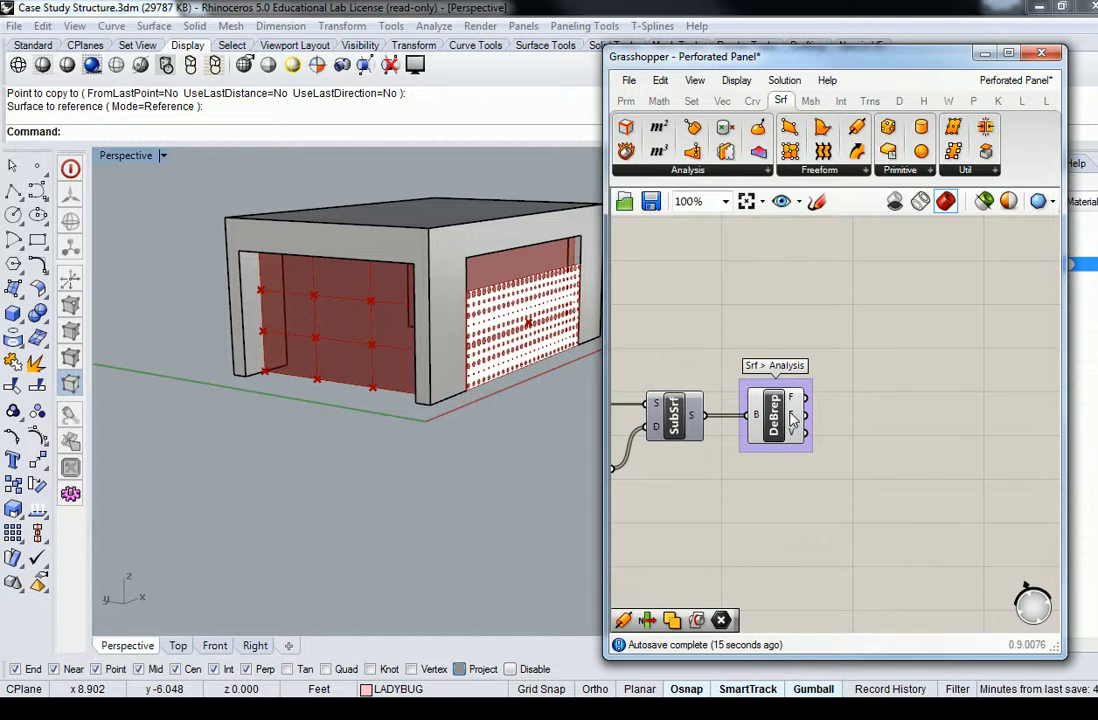
mouse_move(793, 420)
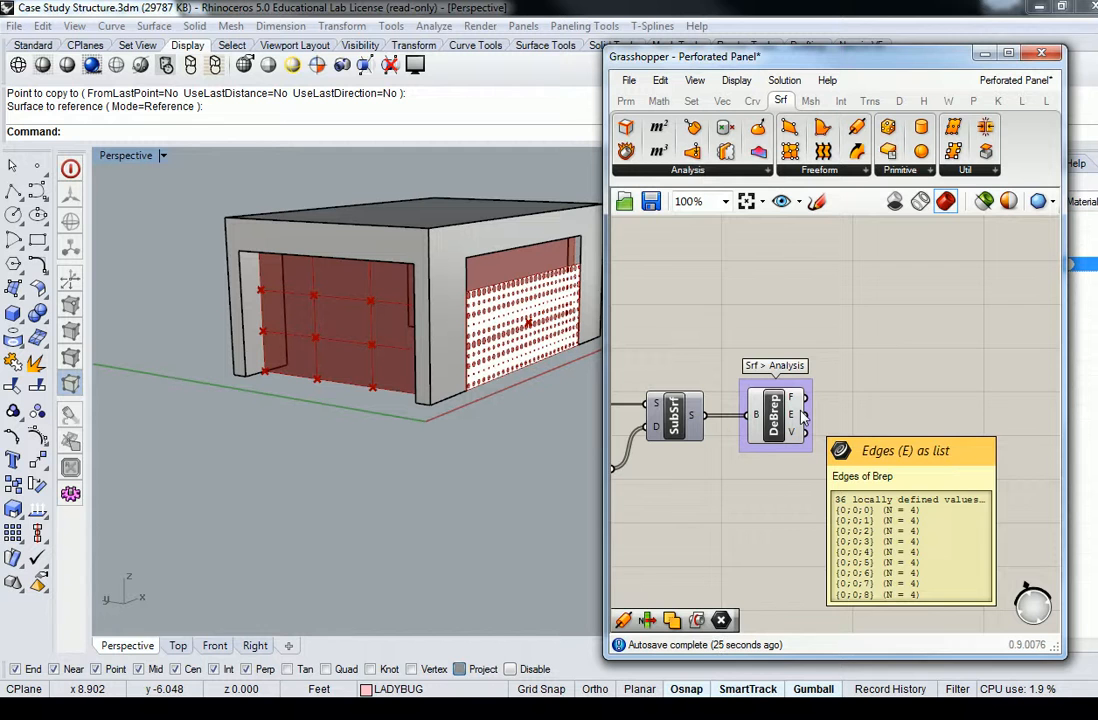
right_click_drag(875, 336, 816, 333)
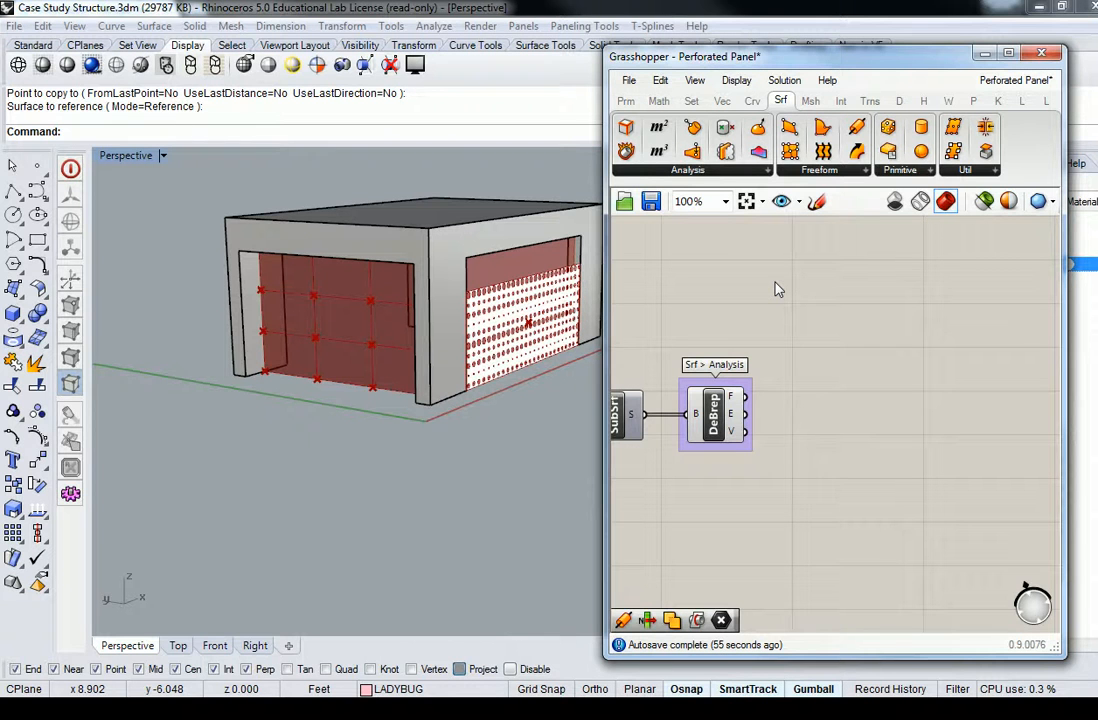
Restore the four-viewport layout and make Front the active view, framed on an empty area beside the structure.
right_click_drag(500, 220, 407, 365)
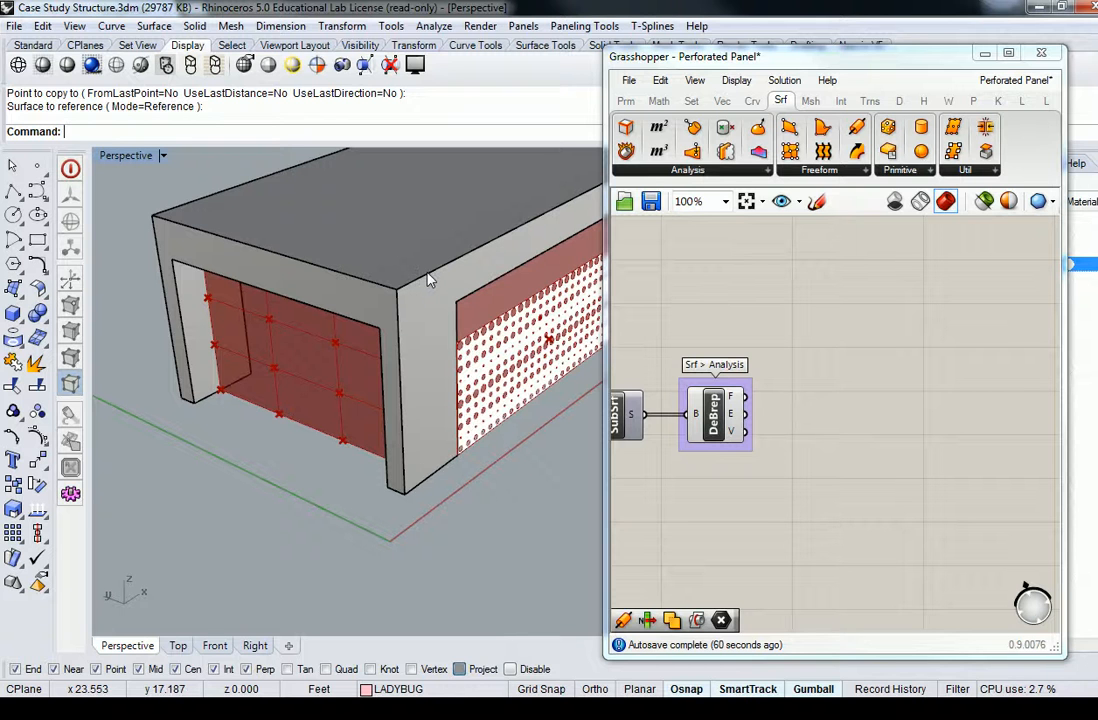
scroll(471, 254, "down", 5)
right_click_drag(471, 254, 462, 371)
right_click_drag(539, 301, 377, 397)
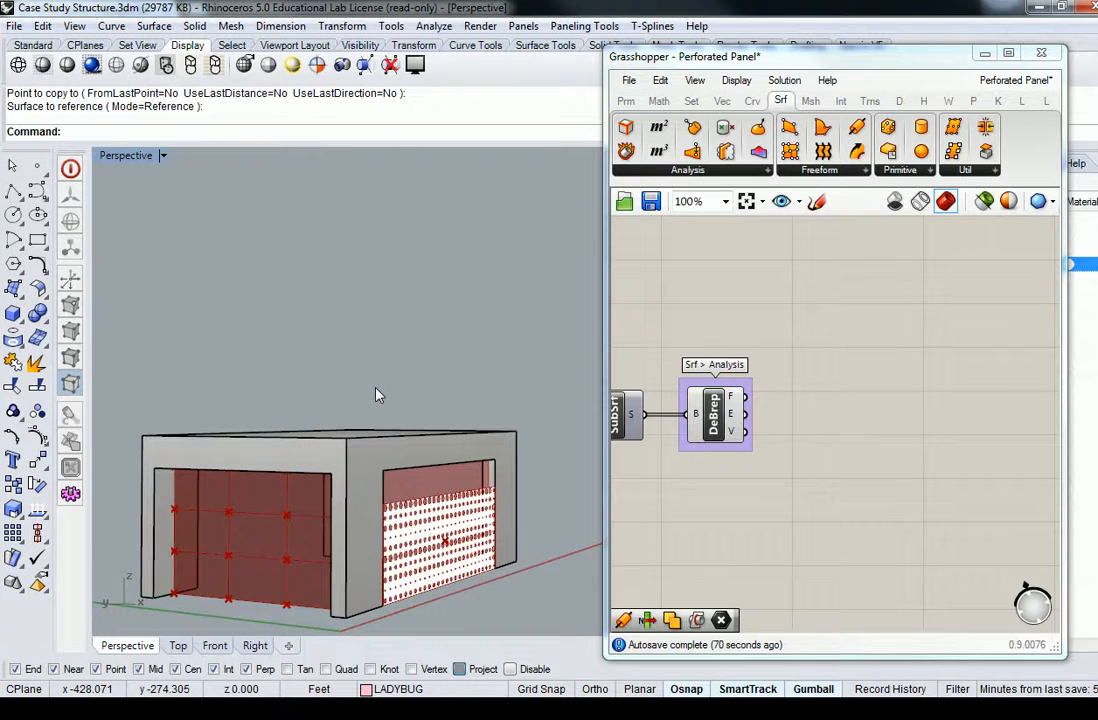
right_click_drag(403, 391, 255, 365)
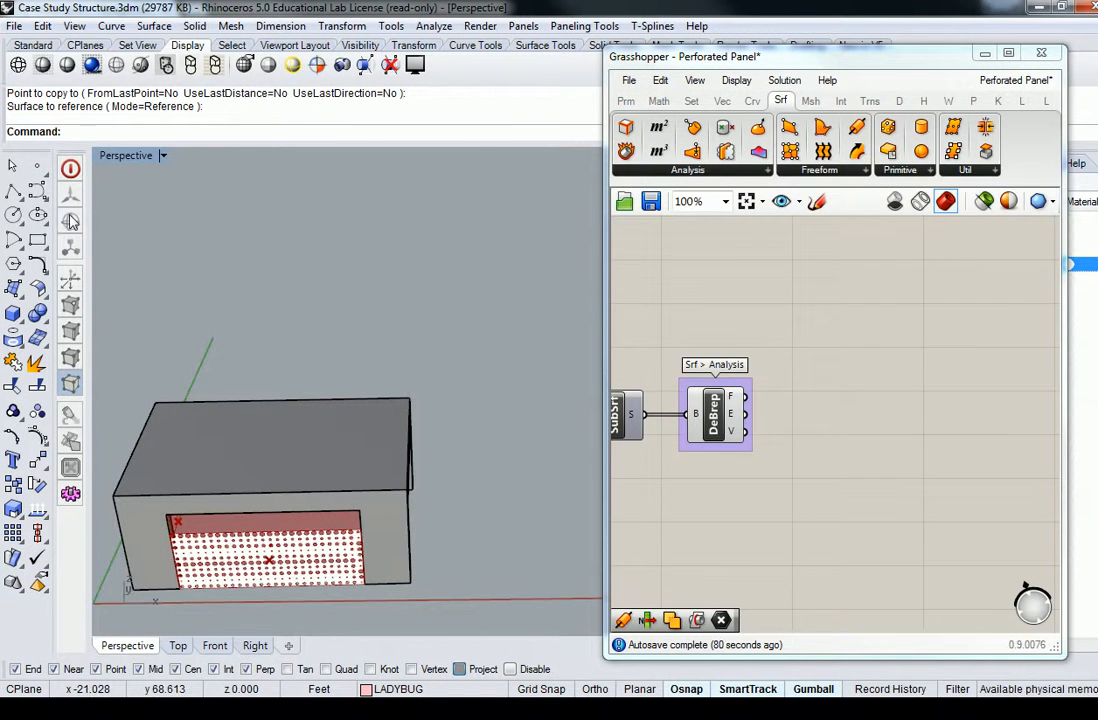
double_click(124, 157)
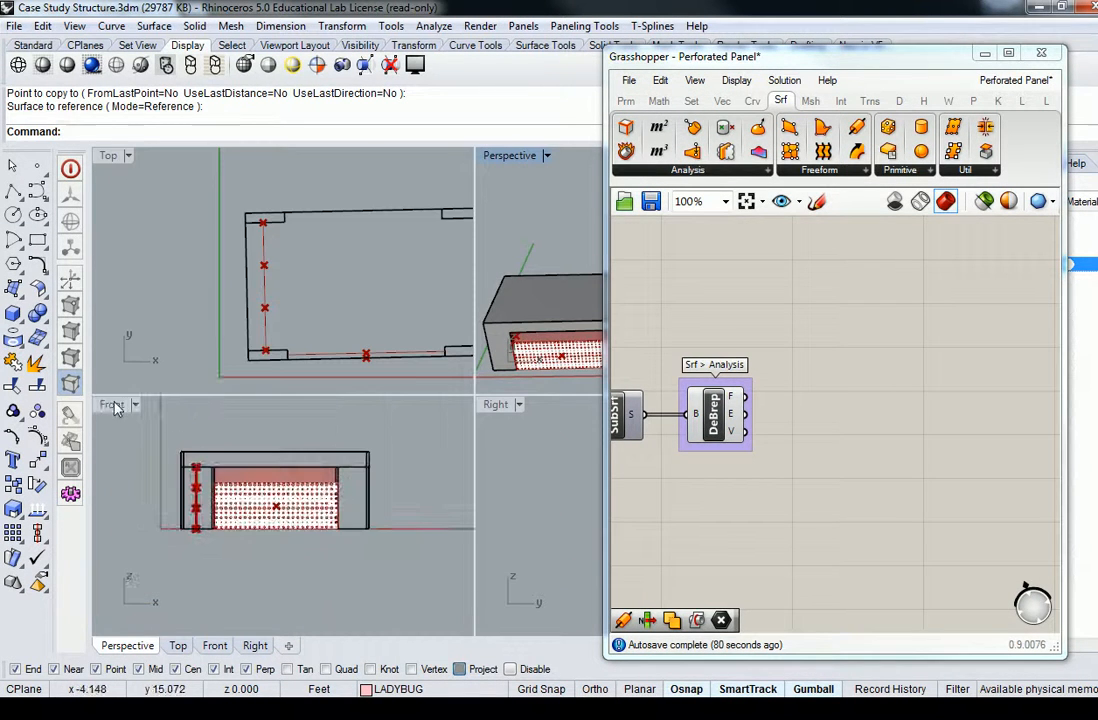
left_click(115, 404)
scroll(201, 432, "down", 6)
right_click_drag(382, 473, 246, 491)
scroll(248, 492, "up", 4)
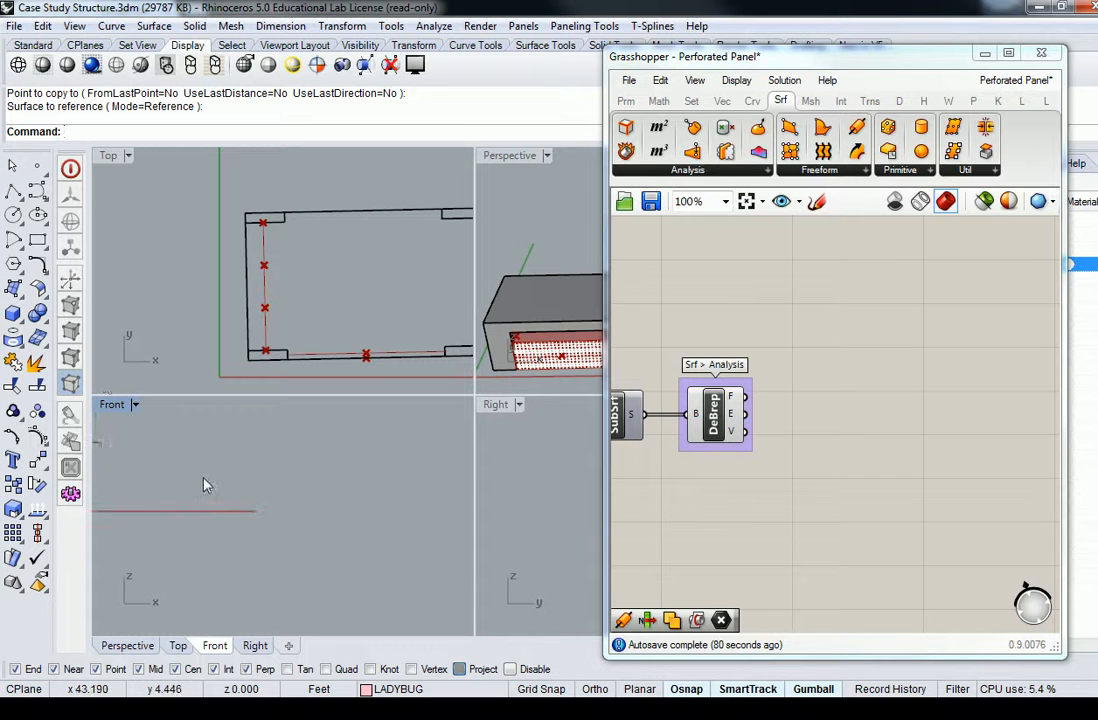
Draw an arched degree-3 curve through four control points in the empty area of the Front view.
left_click(37, 190)
left_click(162, 496)
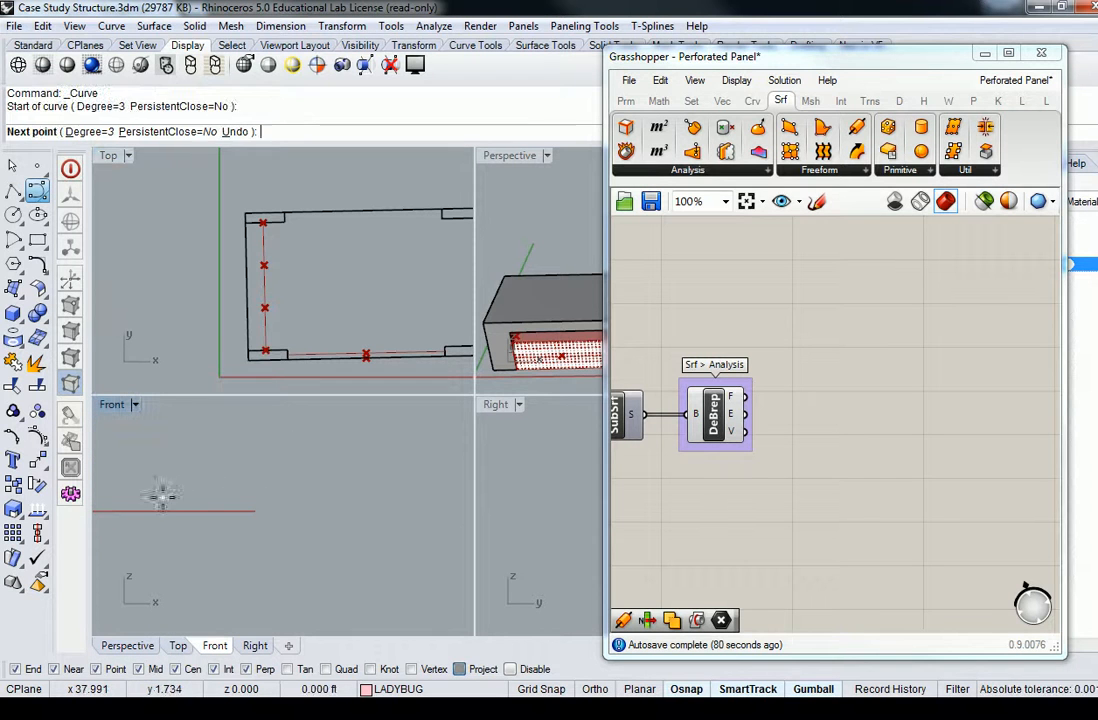
left_click(197, 430)
left_click(326, 414)
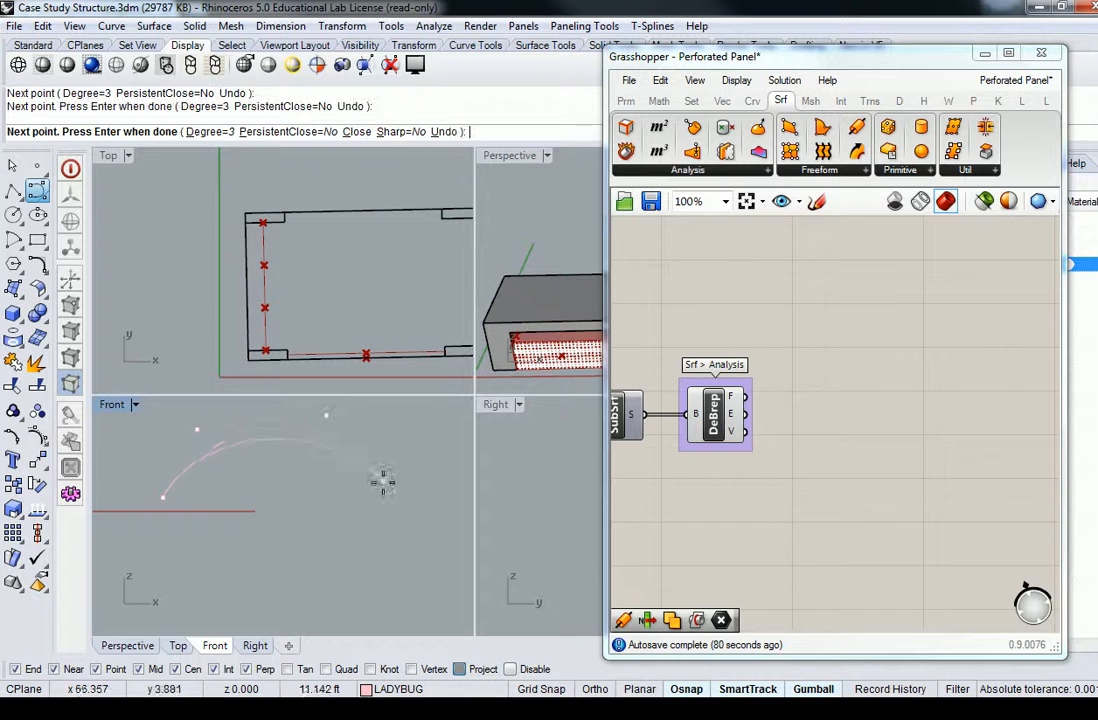
left_click(442, 501)
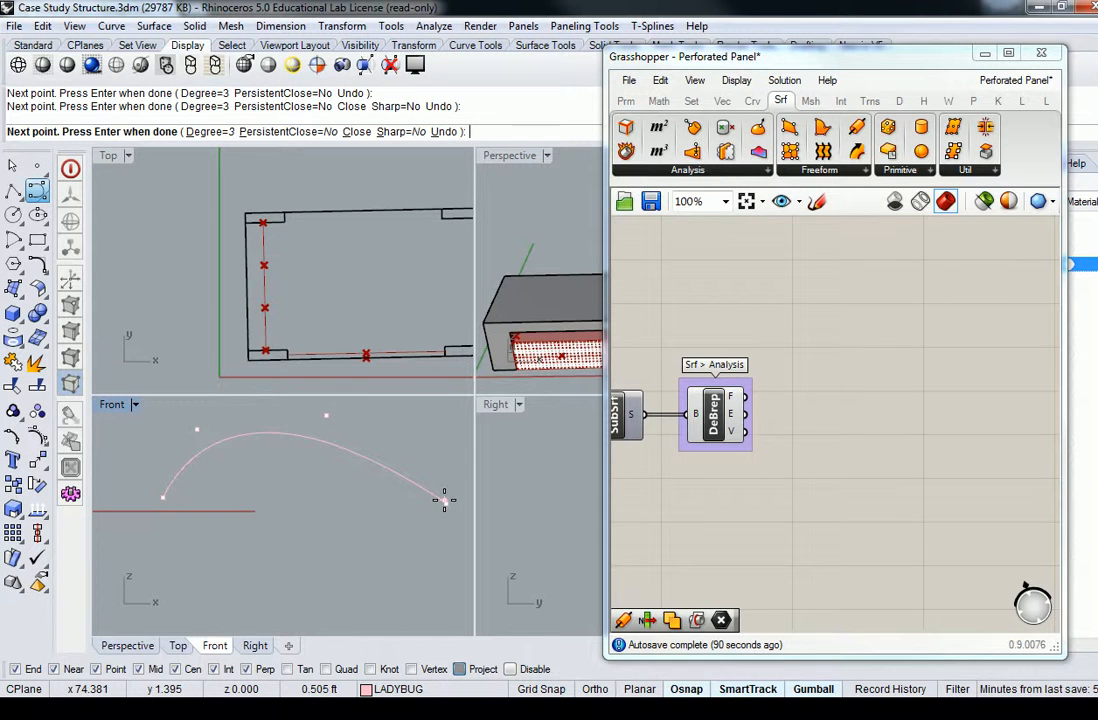
key("Return")
Copy the arched curve along the Y direction in the Top view, leaving the original in place.
left_click(335, 462)
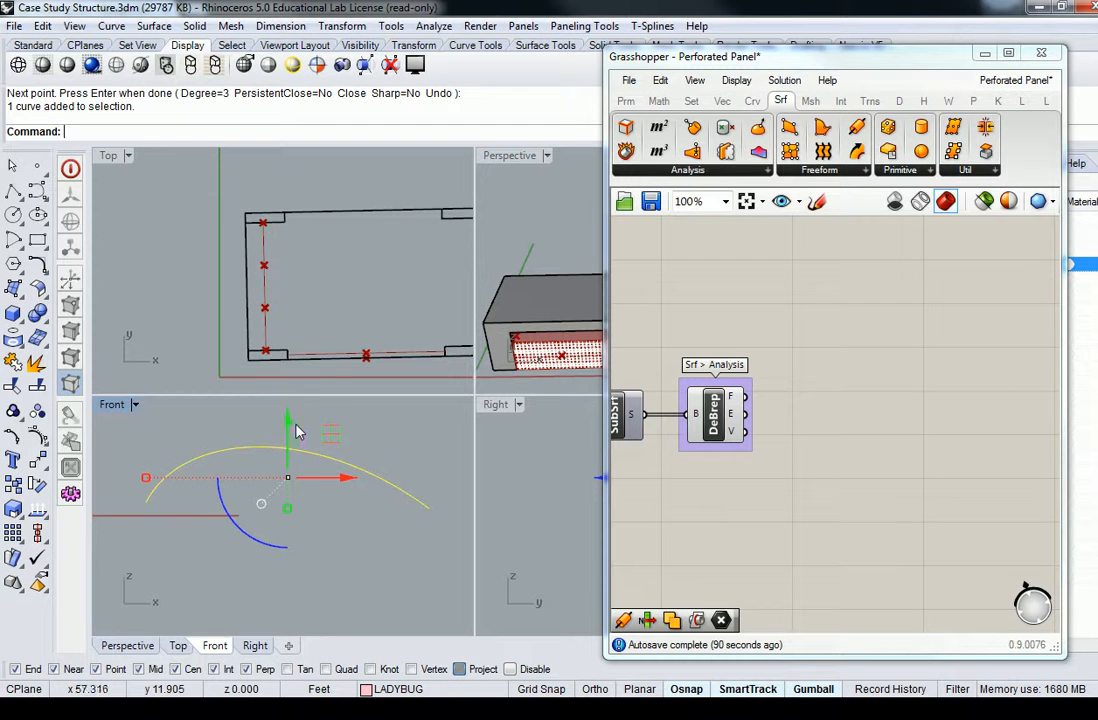
scroll(391, 255, "down", 5)
right_click_drag(391, 255, 223, 292)
right_click_drag(374, 281, 357, 285)
left_click_drag(333, 396, 338, 245)
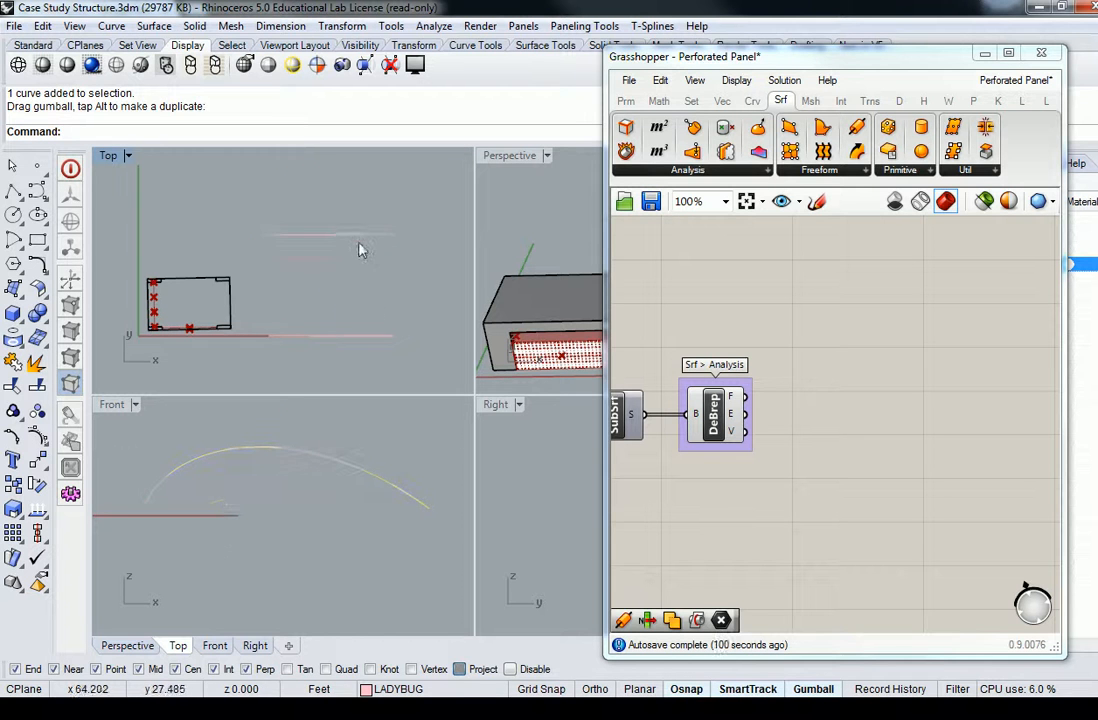
Mirror the copied curve about a line through its midpoint parallel to the Y axis, with Copy=Yes.
left_click(320, 235)
type("m")
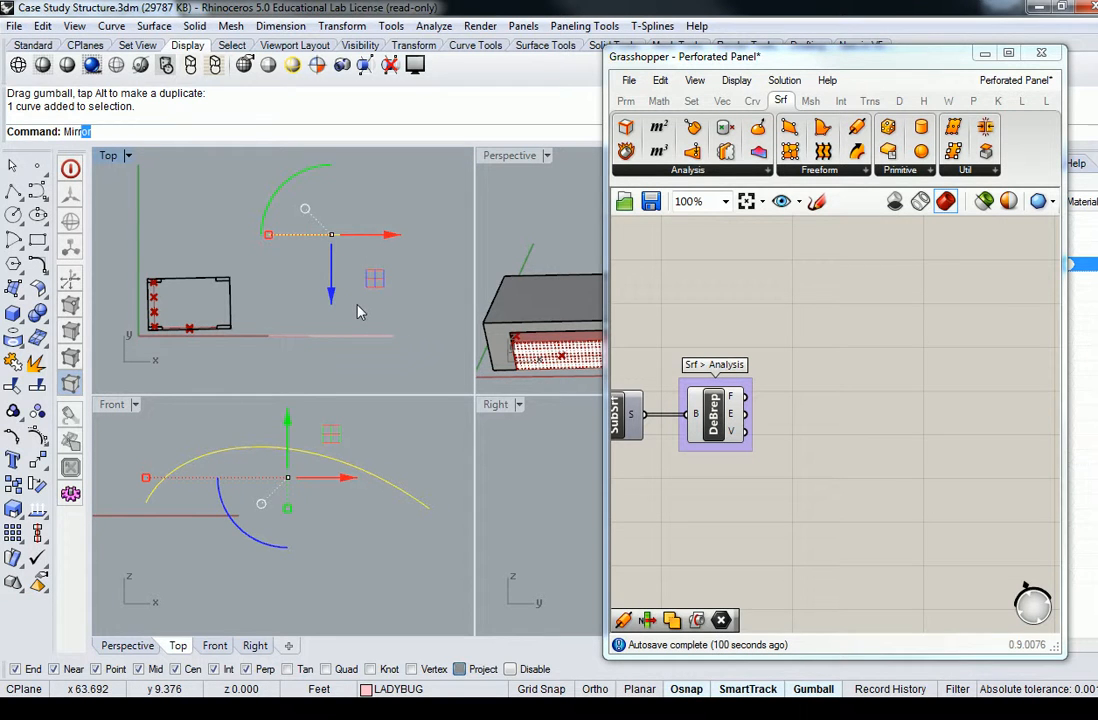
key("Return")
left_click(331, 236)
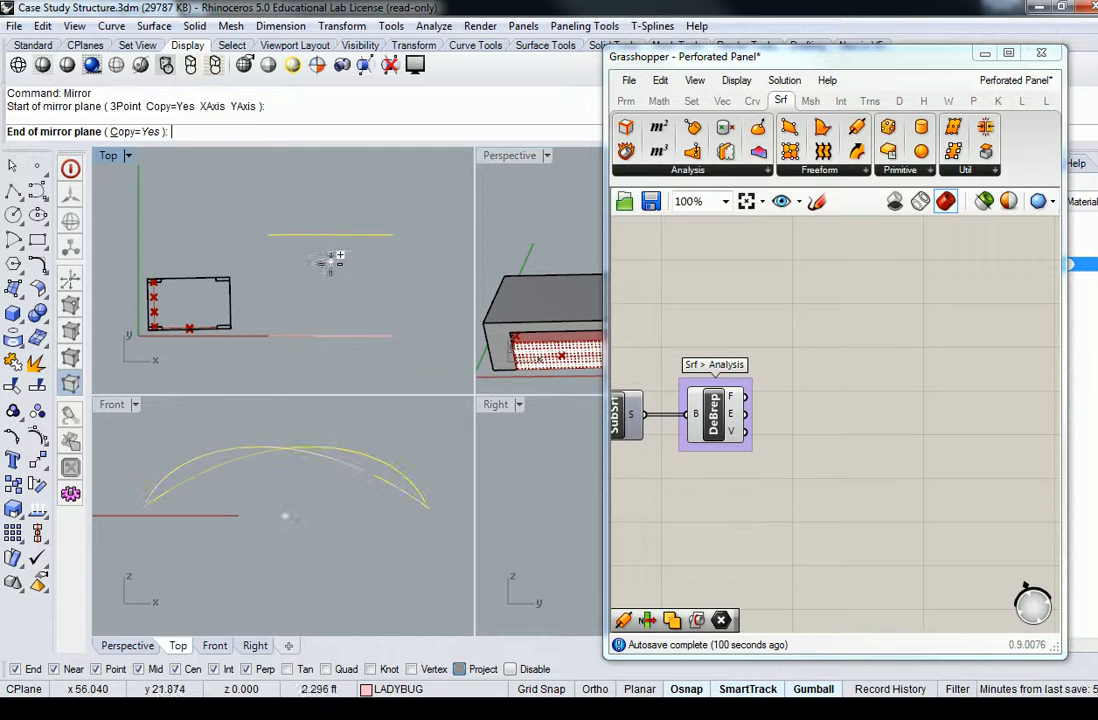
left_click(331, 276)
Maximize the Perspective viewport and delete the unmirrored copy of the curve behind the original.
right_click_drag(471, 217, 465, 215)
double_click(512, 156)
scroll(478, 299, "down", 3)
right_click_drag(478, 299, 421, 307, "shift")
key("Escape")
left_click(504, 337)
left_click(417, 340, "shift")
key("Delete")
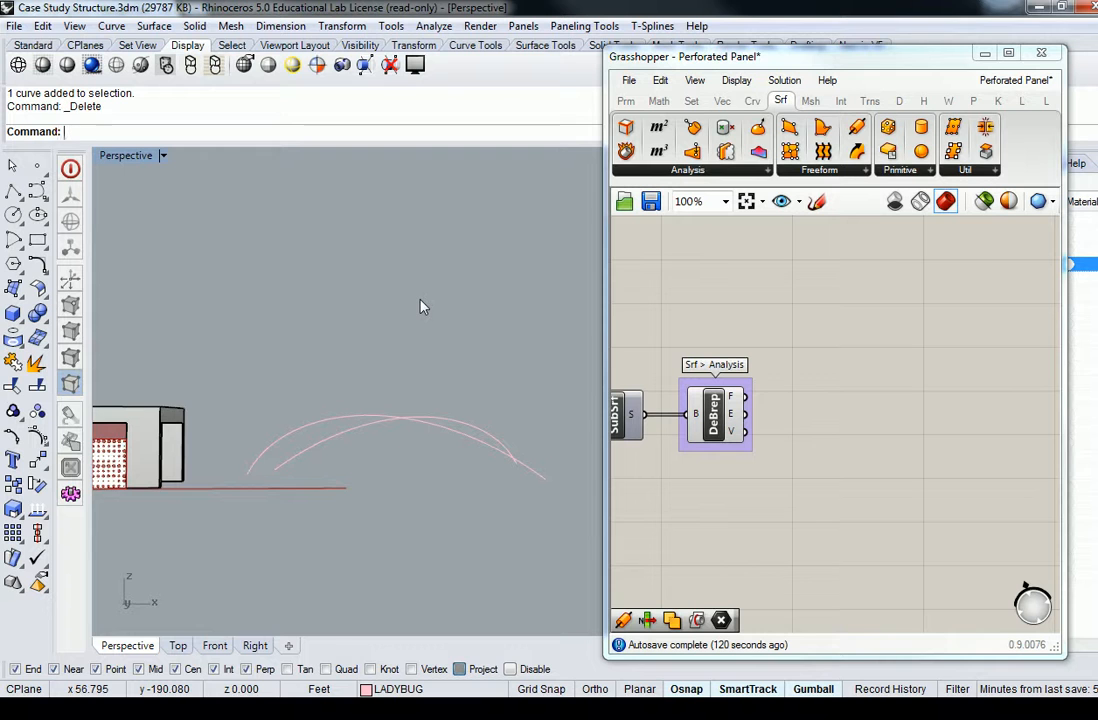
Loft a curved surface between the original arch and the mirrored arch, accepting the default loft options.
right_click_drag(421, 303, 430, 335)
left_click_drag(476, 315, 434, 472)
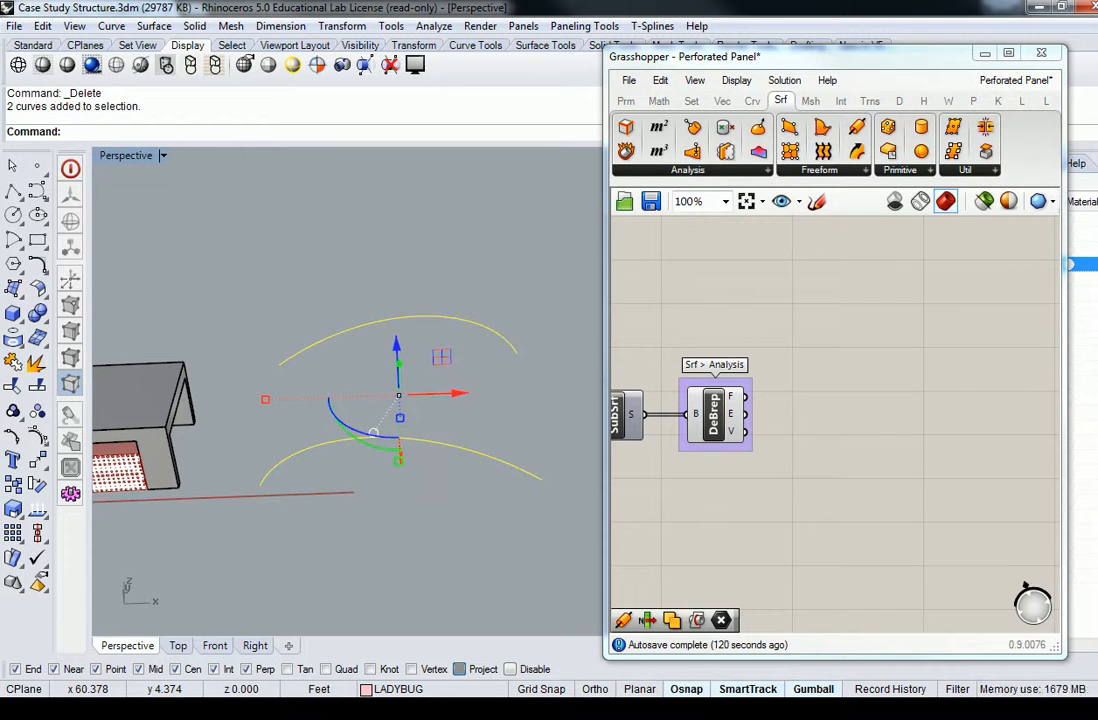
type("loft")
key("Return")
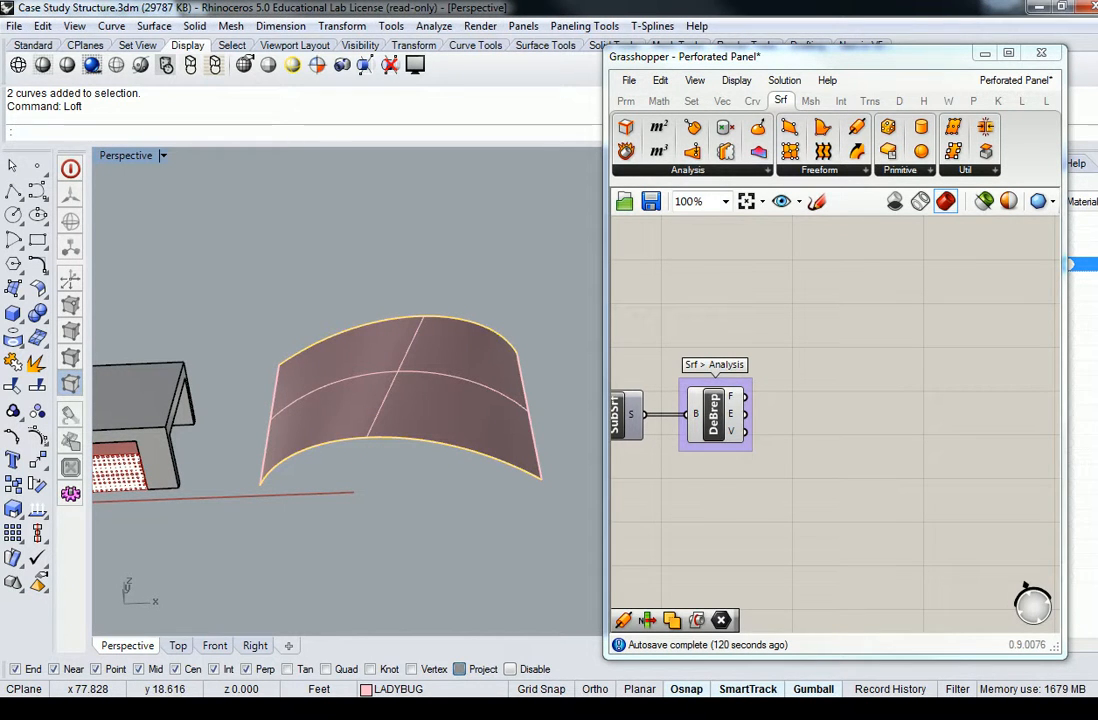
key("Return")
right_click_drag(338, 250, 461, 456)
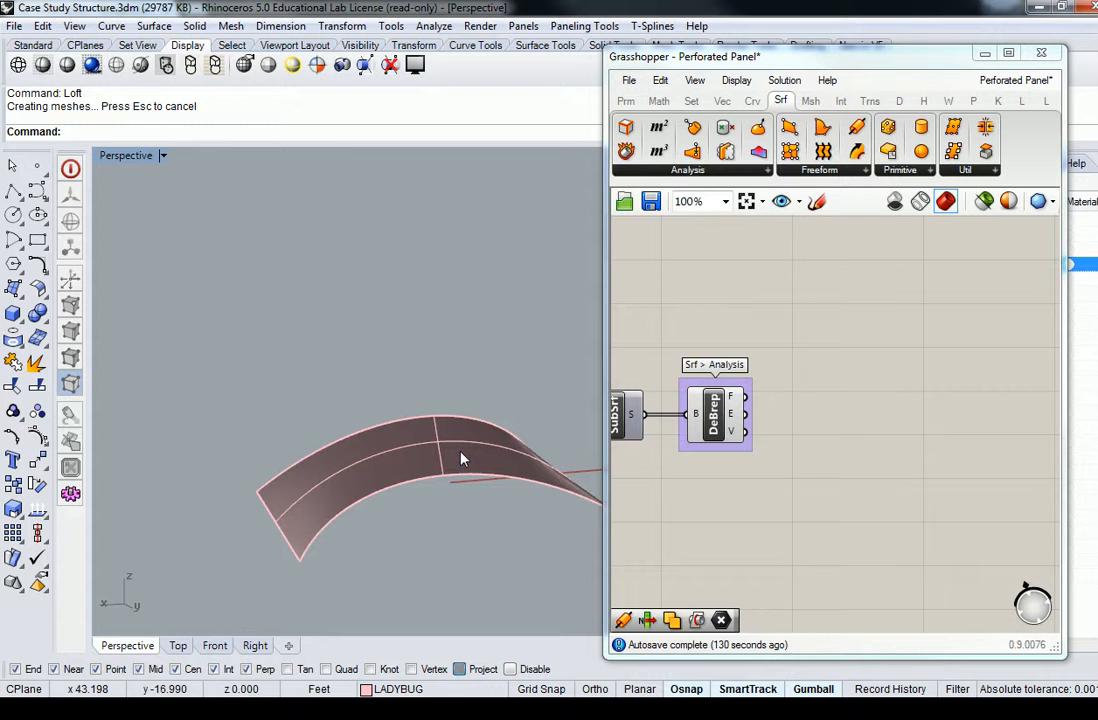
right_click_drag(539, 449, 390, 490)
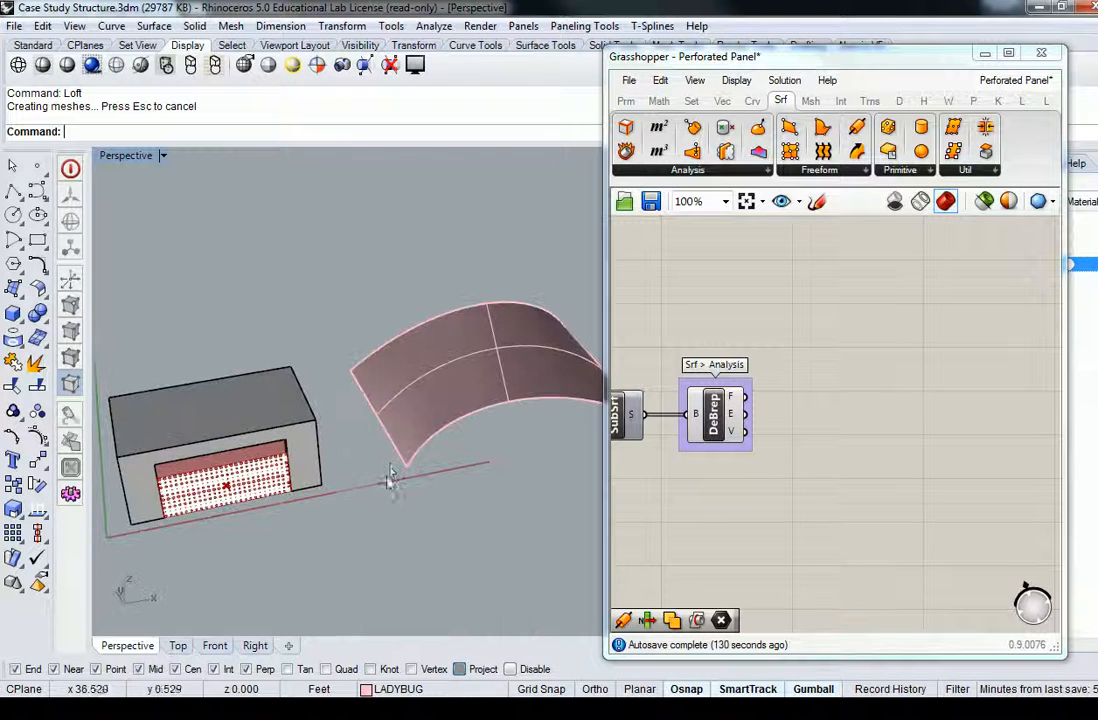
Reference the lofted surface in the Srf parameter as its one surface, replacing the structure's side surface.
right_click_drag(660, 482, 858, 476)
left_click(718, 392)
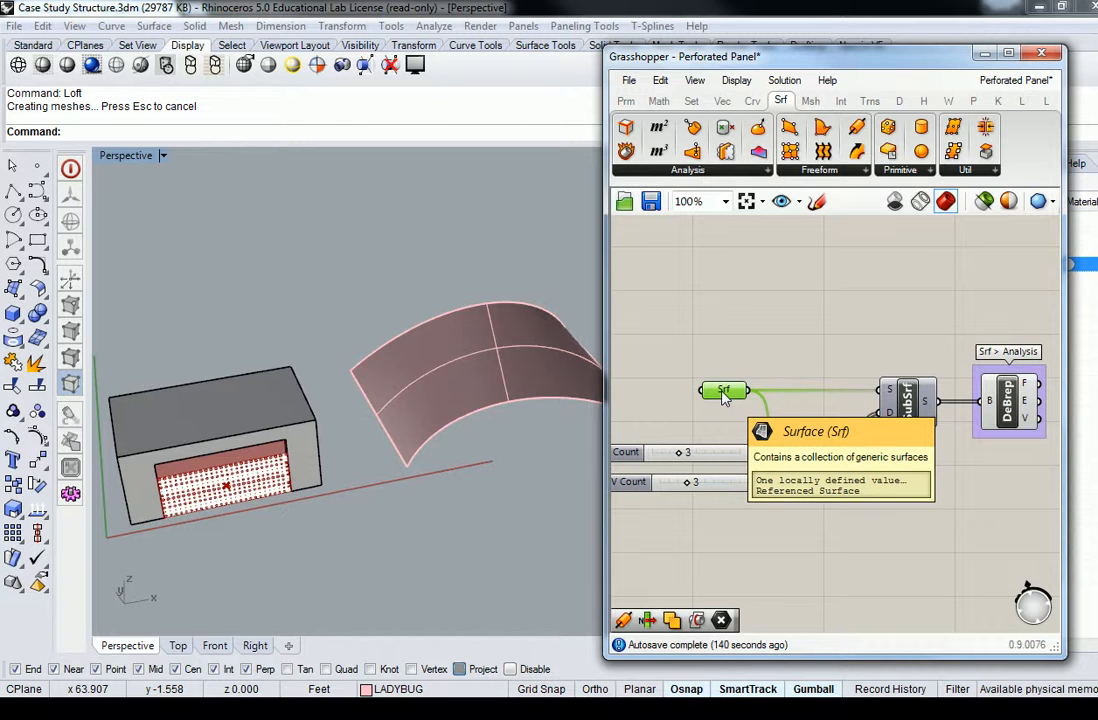
right_click(724, 391)
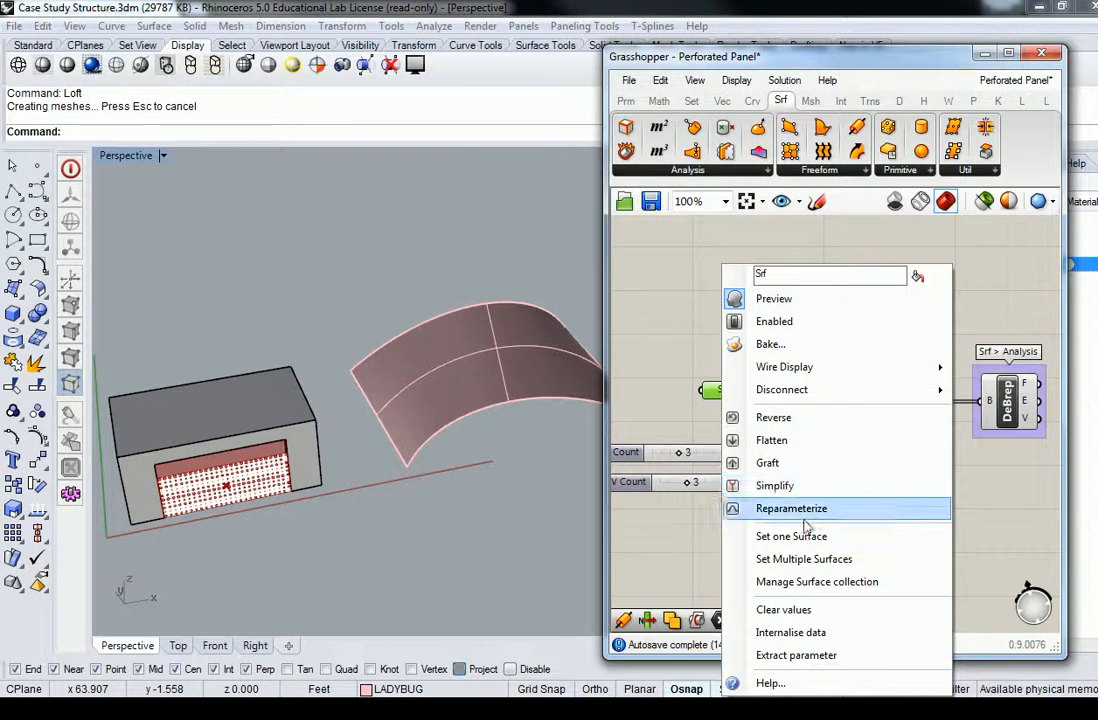
left_click(790, 534)
left_click(581, 374)
right_click_drag(507, 289, 478, 378)
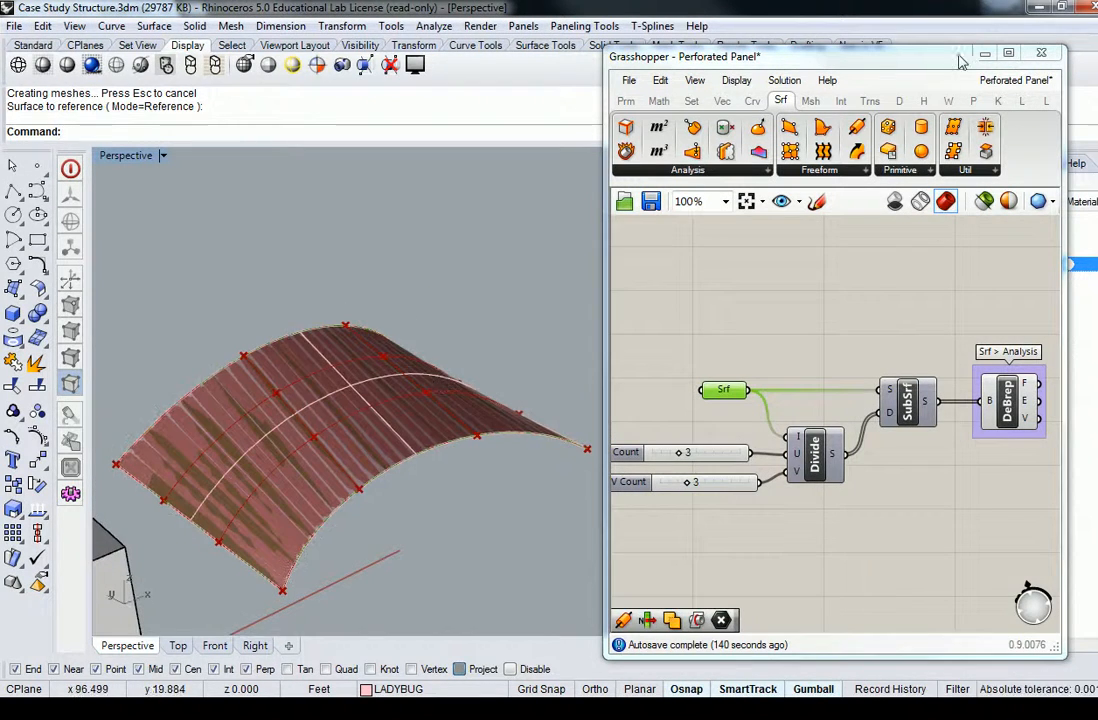
Move the Grasshopper window clear of the layer list and make Default the current layer.
left_click_drag(896, 46, 901, 442)
left_click(1008, 220)
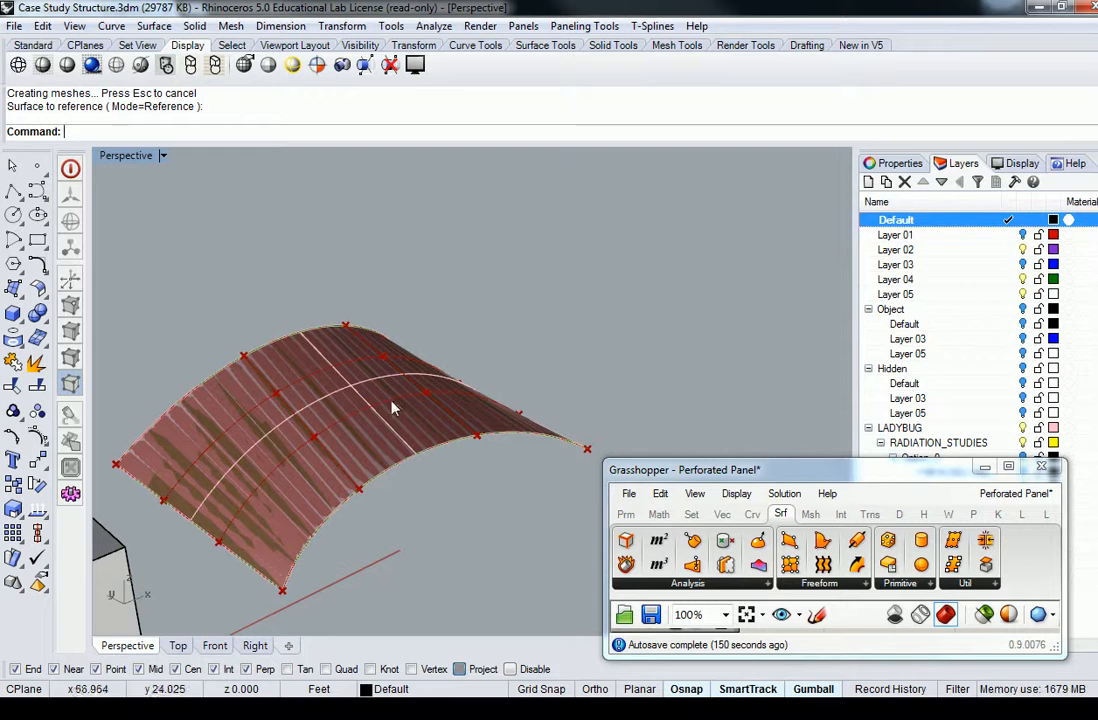
Move the lofted surface to Layer 05 and switch that layer off, leaving only the Grasshopper preview.
left_click(389, 429)
right_click(388, 430)
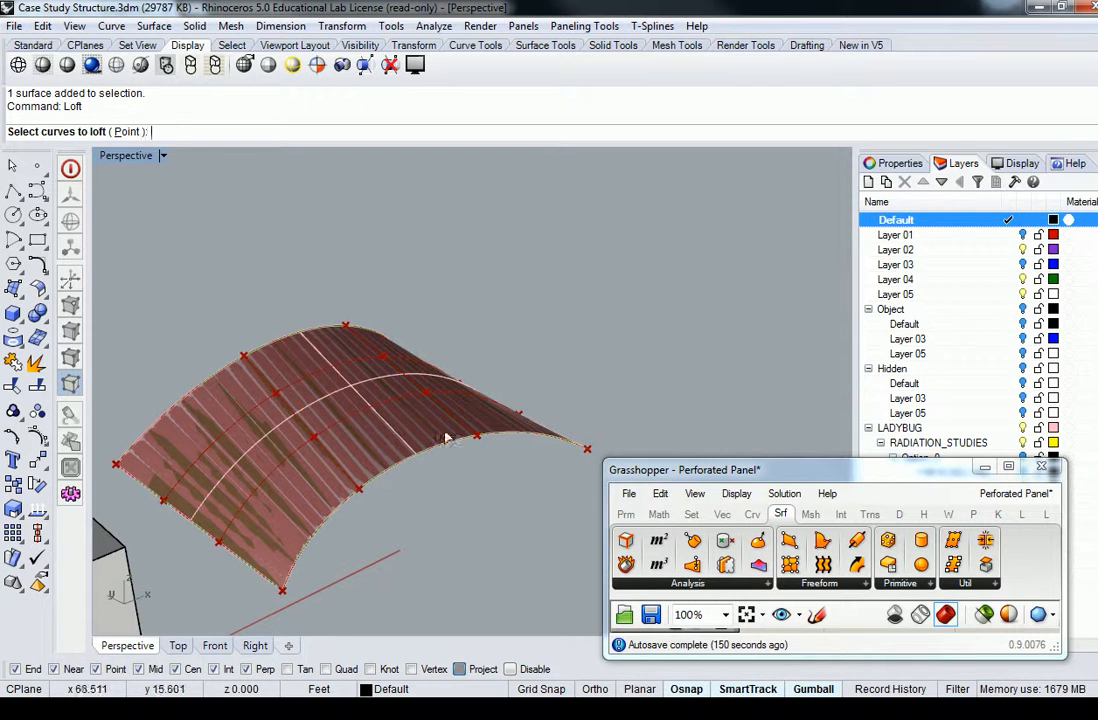
key("Escape")
left_click(355, 428)
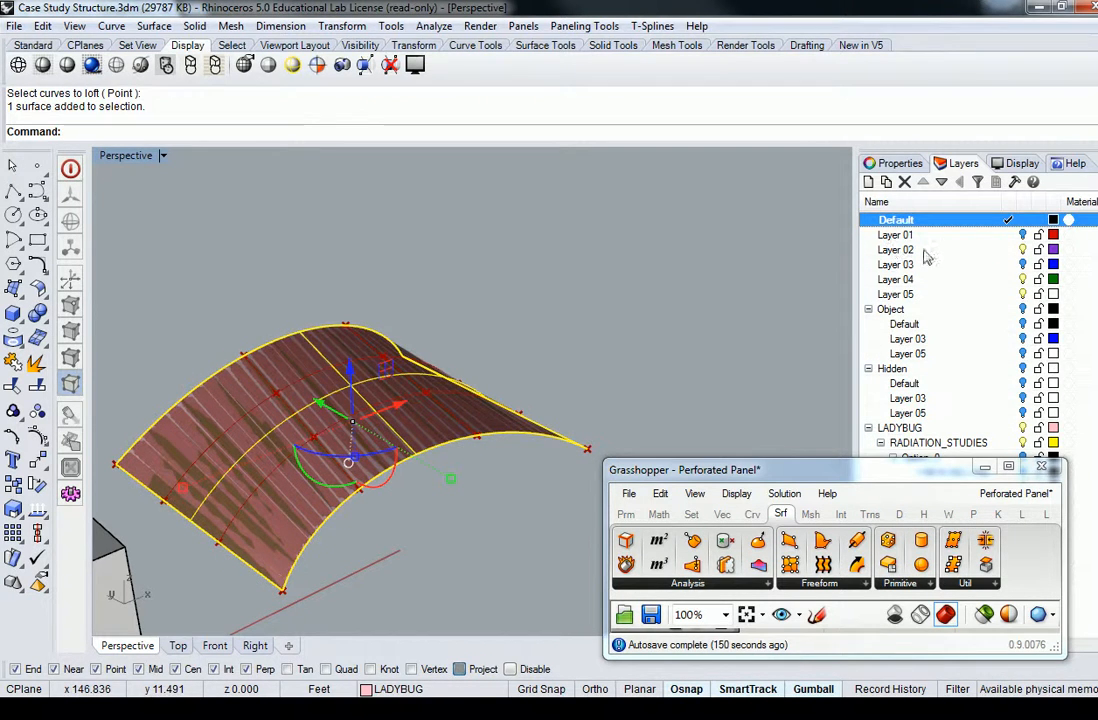
right_click(978, 241)
key("Escape")
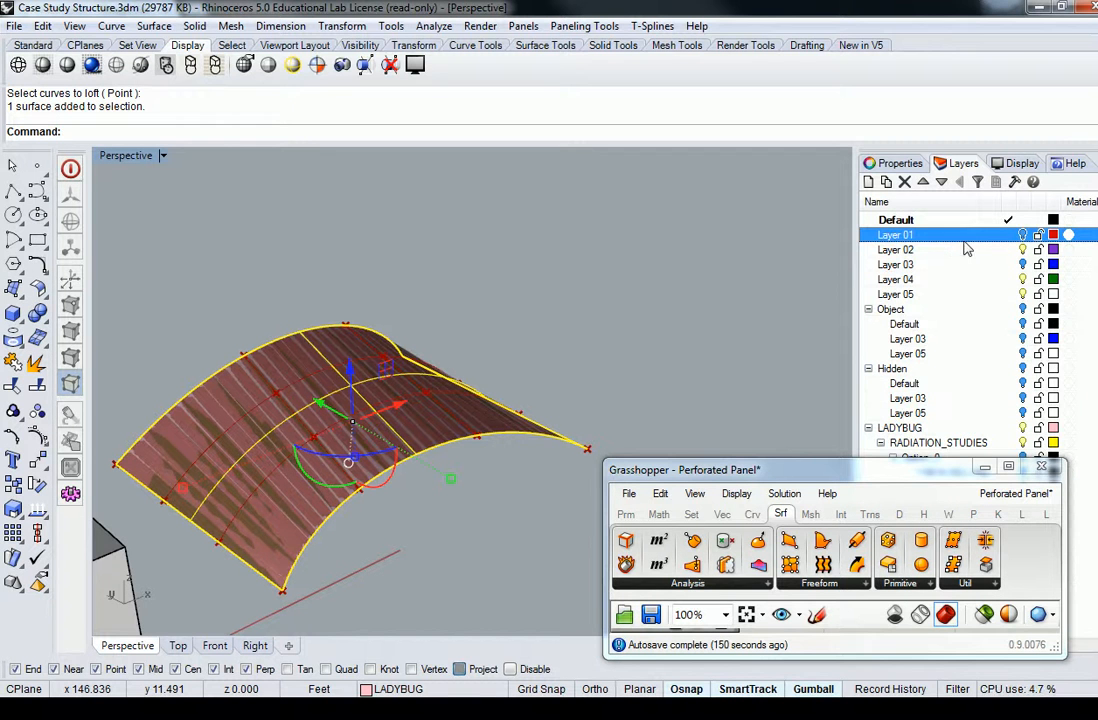
right_click(978, 293)
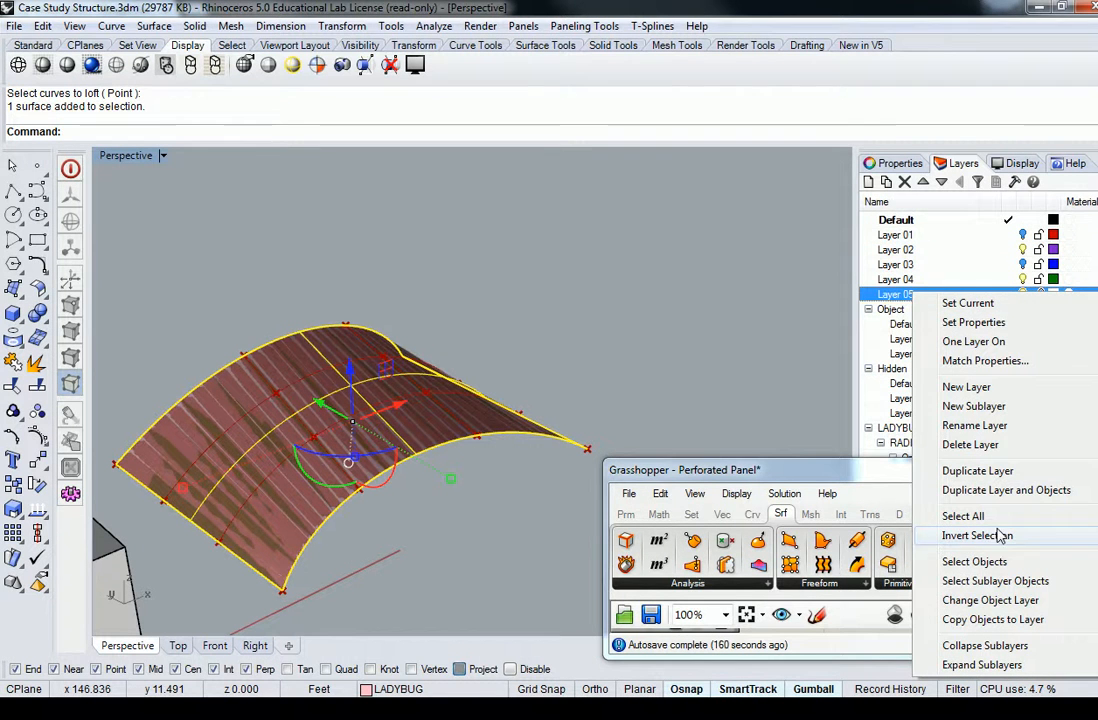
left_click(992, 600)
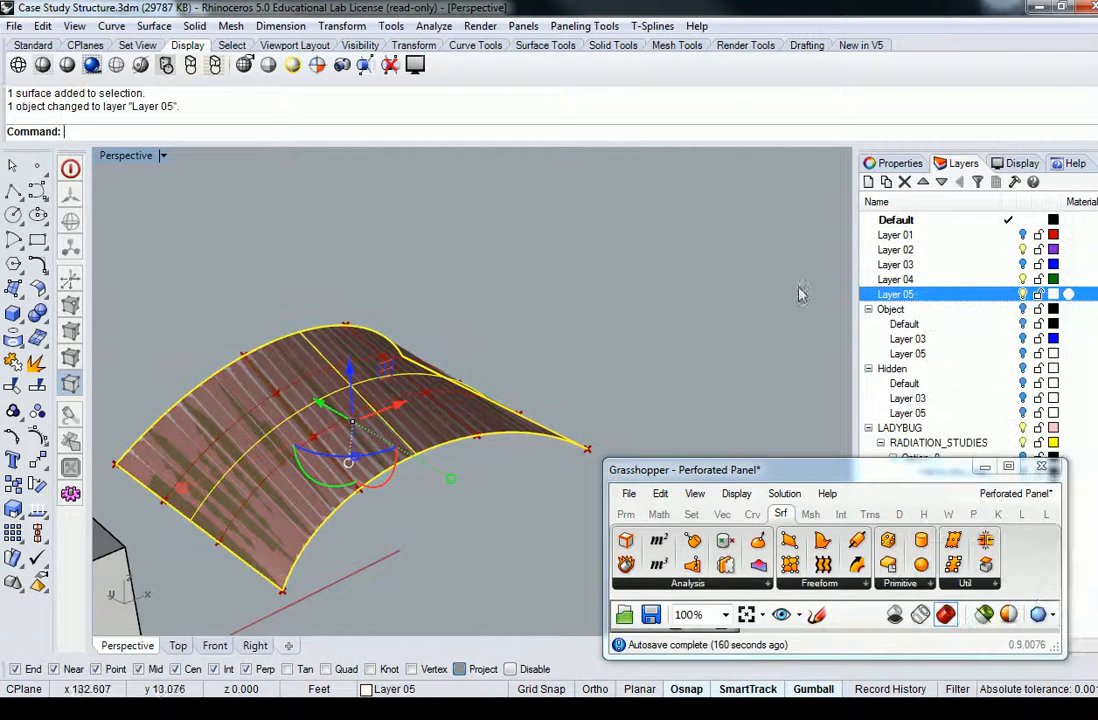
left_click(623, 321)
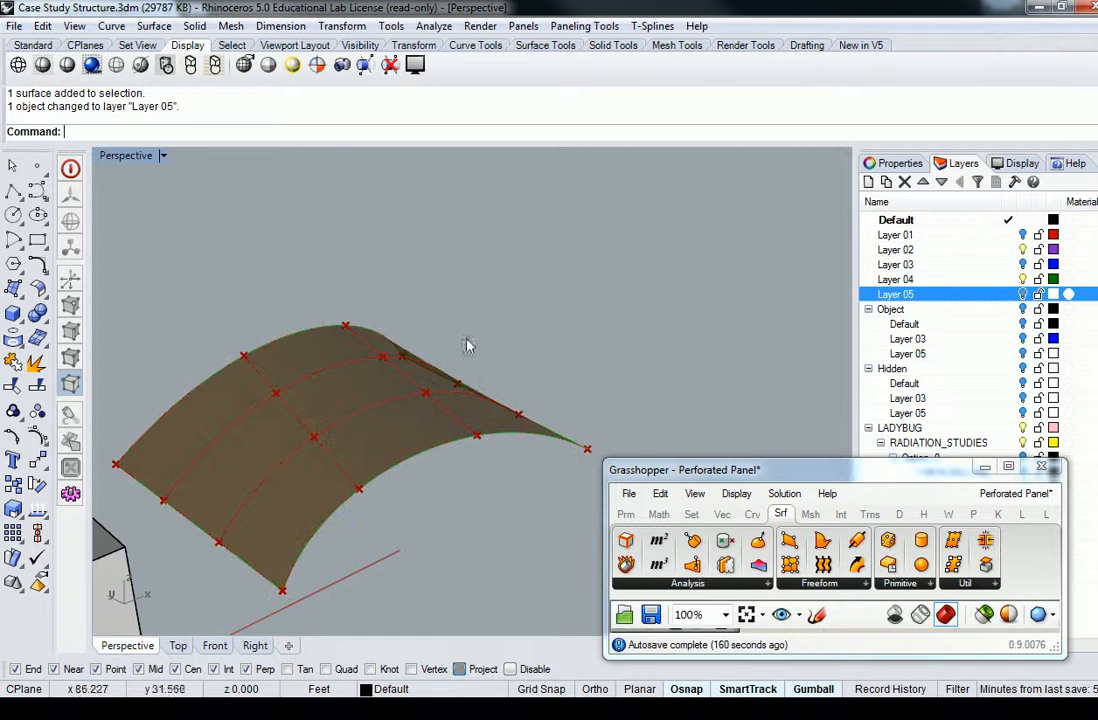
Bring the Grasshopper window up beside the curved surface and enlarge it to show more of the definition.
right_click_drag(618, 323, 667, 367)
left_click_drag(790, 480, 826, 140)
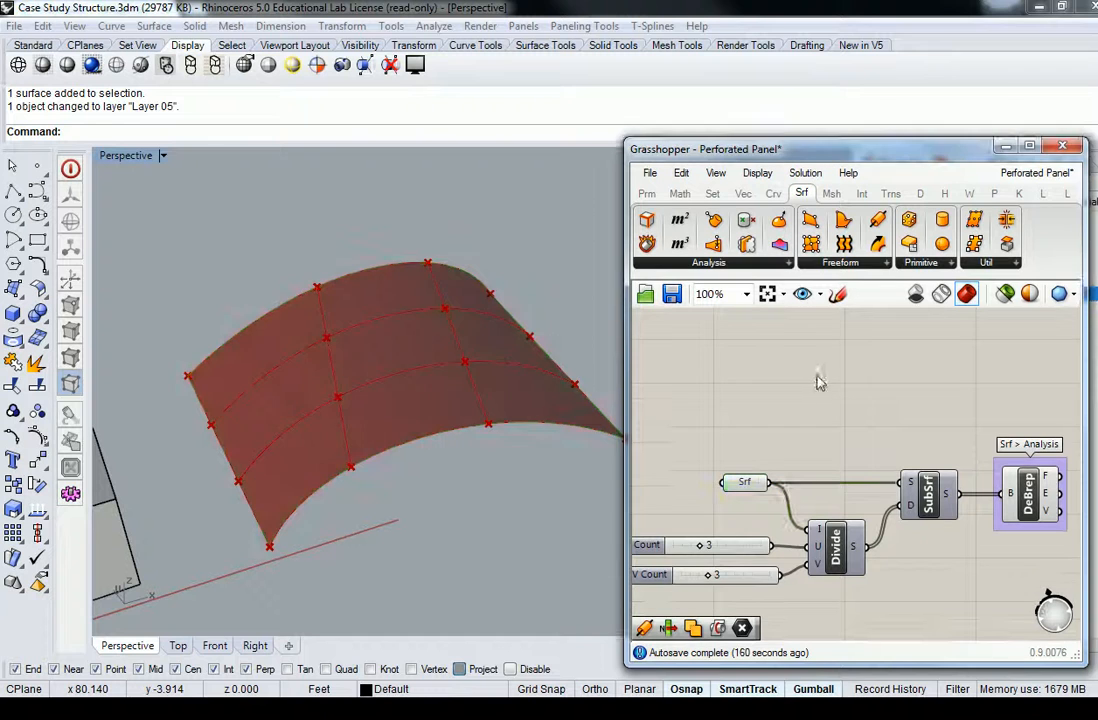
right_click_drag(527, 243, 473, 358)
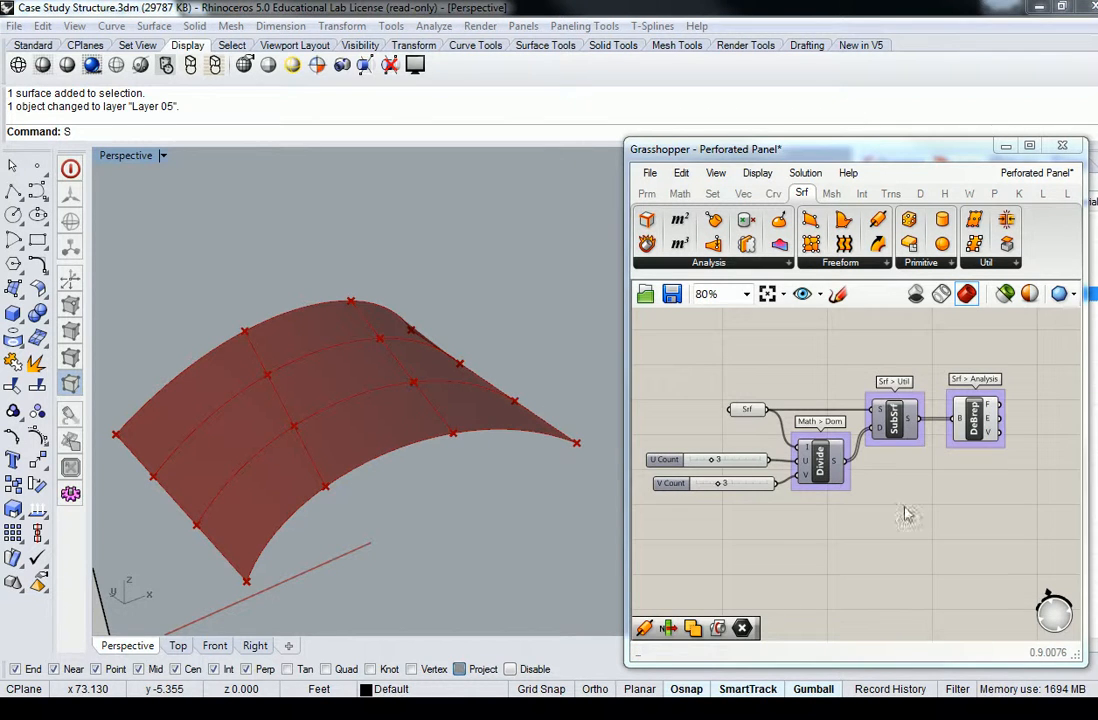
right_click(800, 506)
middle_click(989, 450)
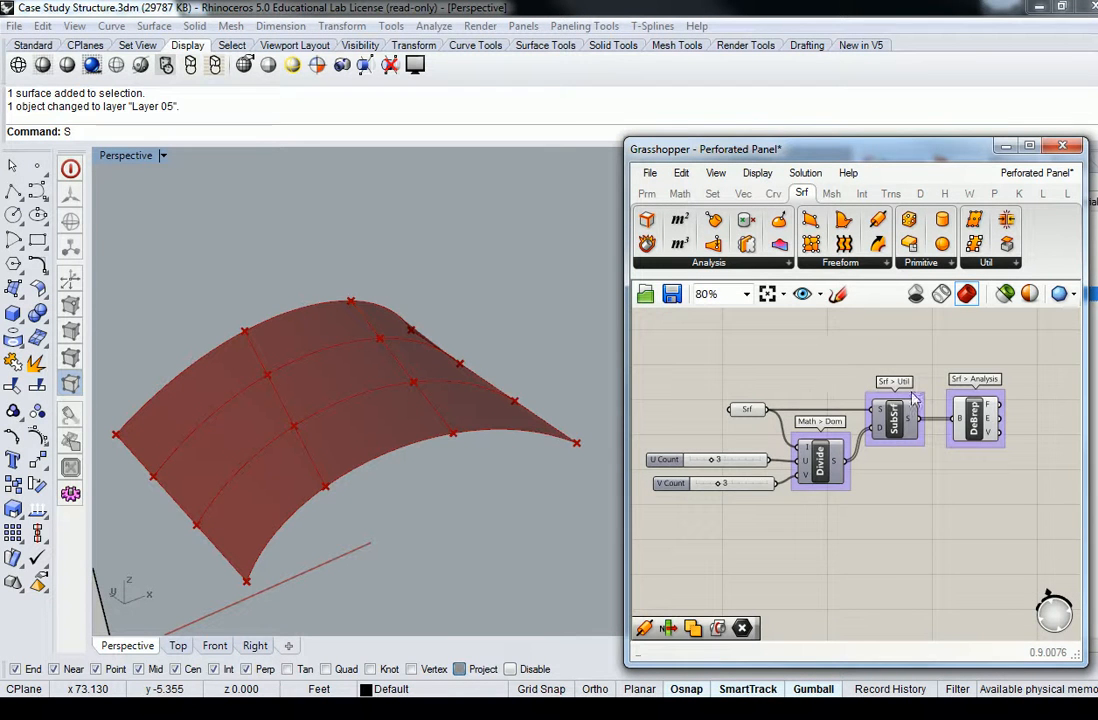
right_click_drag(913, 400, 832, 410)
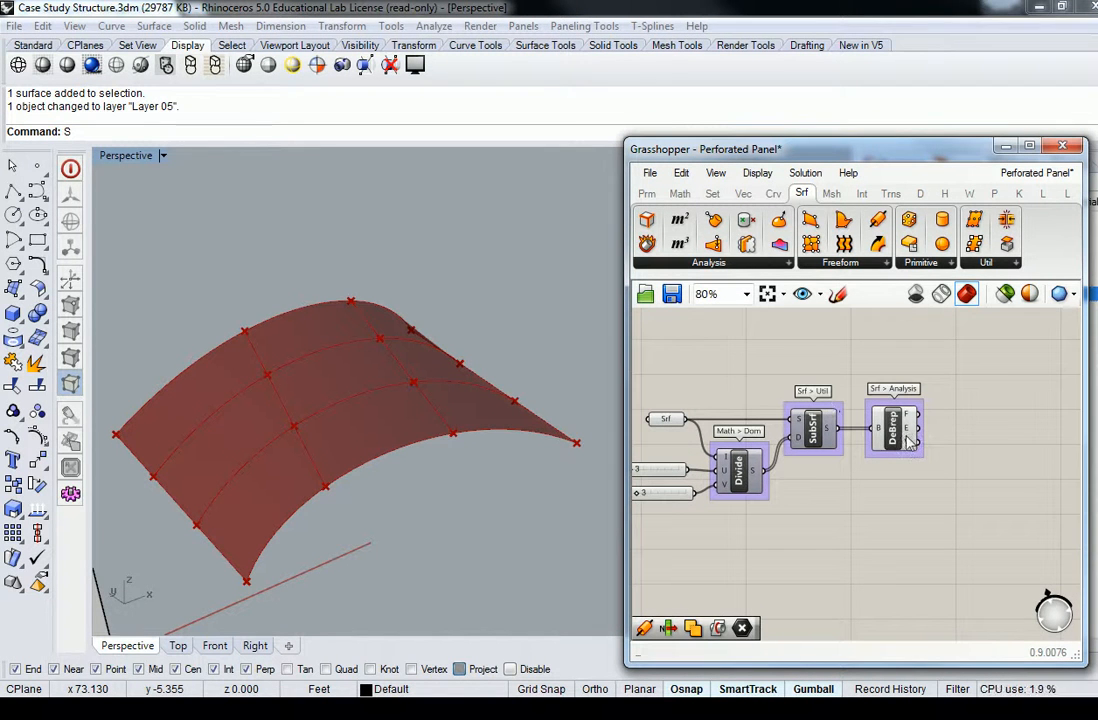
mouse_move(912, 437)
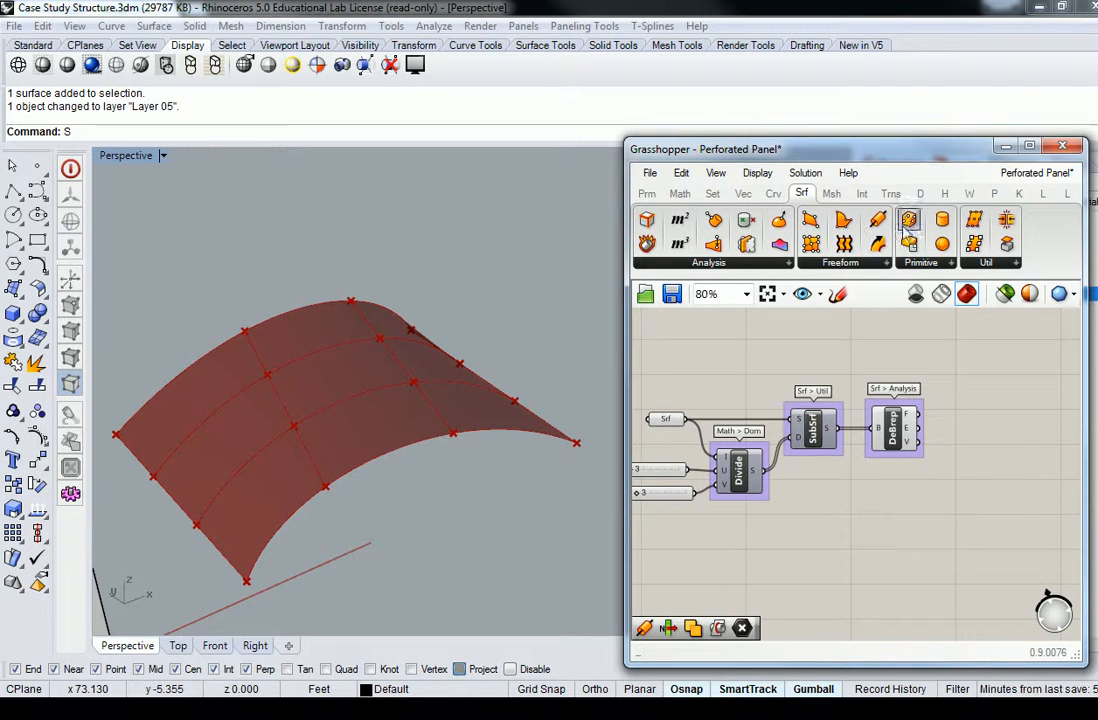
left_click_drag(630, 140, 567, 67)
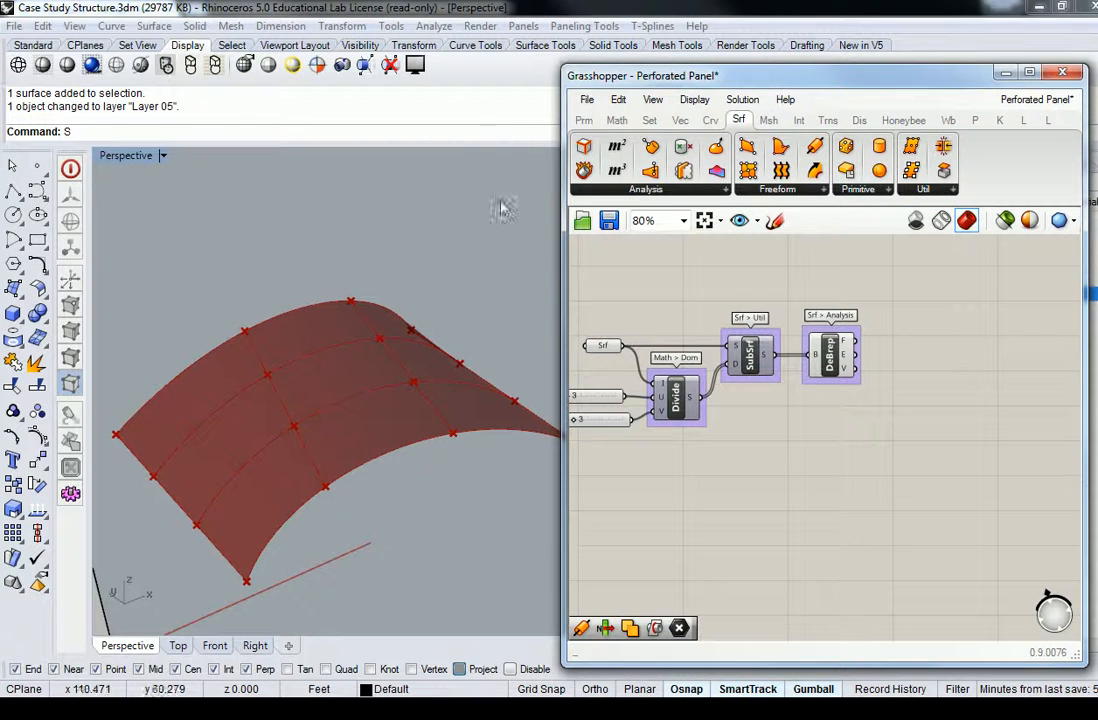
Examine the subdivided surface's curvature and panel corner points from a low side angle.
mouse_move(387, 331)
right_mouse_down()
mouse_move(325, 270)
mouse_move(360, 343)
mouse_move(385, 350)
right_mouse_up()
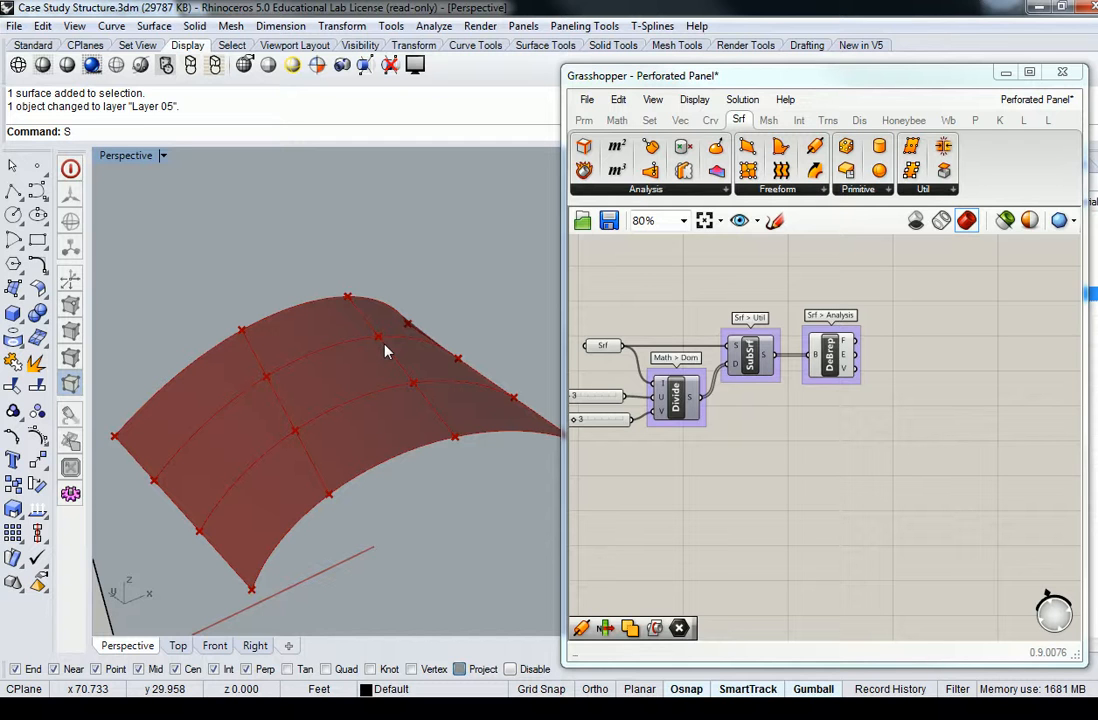
right_click_drag(1076, 477, 1027, 465)
right_click_drag(475, 440, 424, 350)
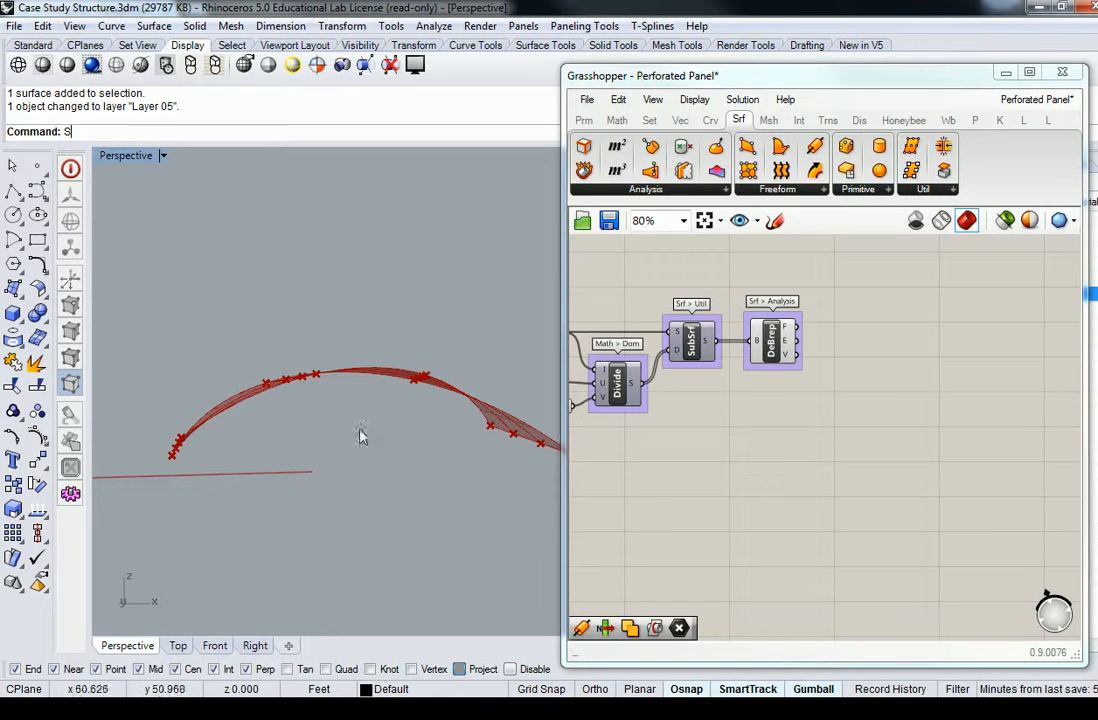
key("F9")
right_click_drag(409, 446, 382, 466)
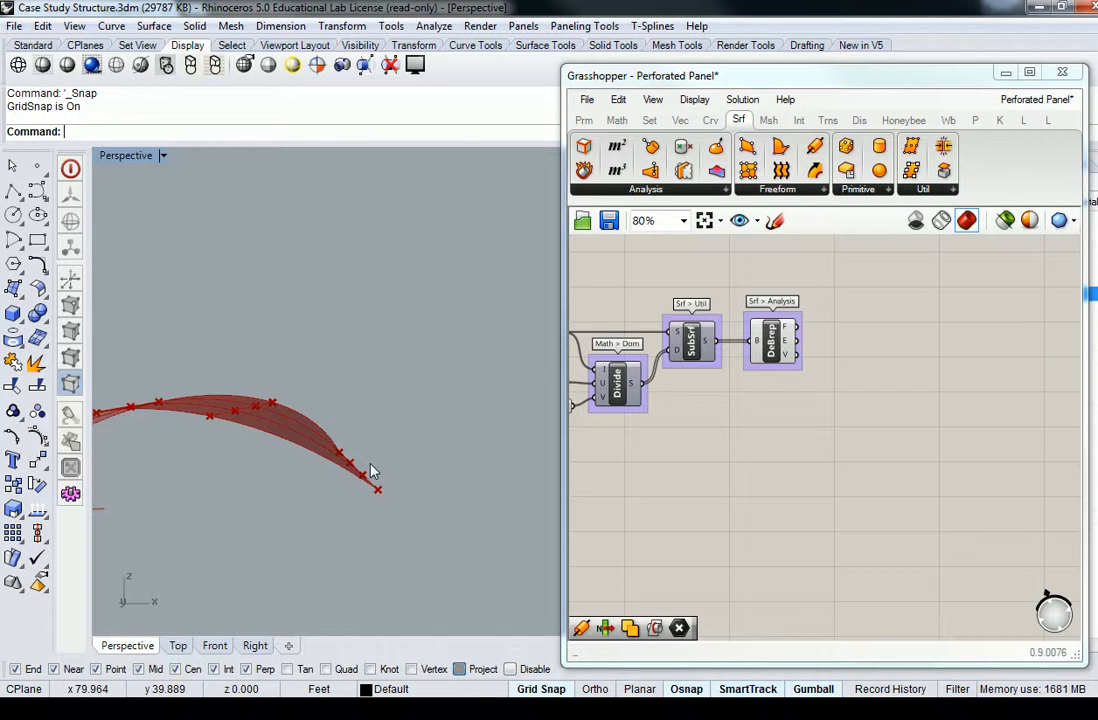
right_click_drag(355, 358, 330, 400)
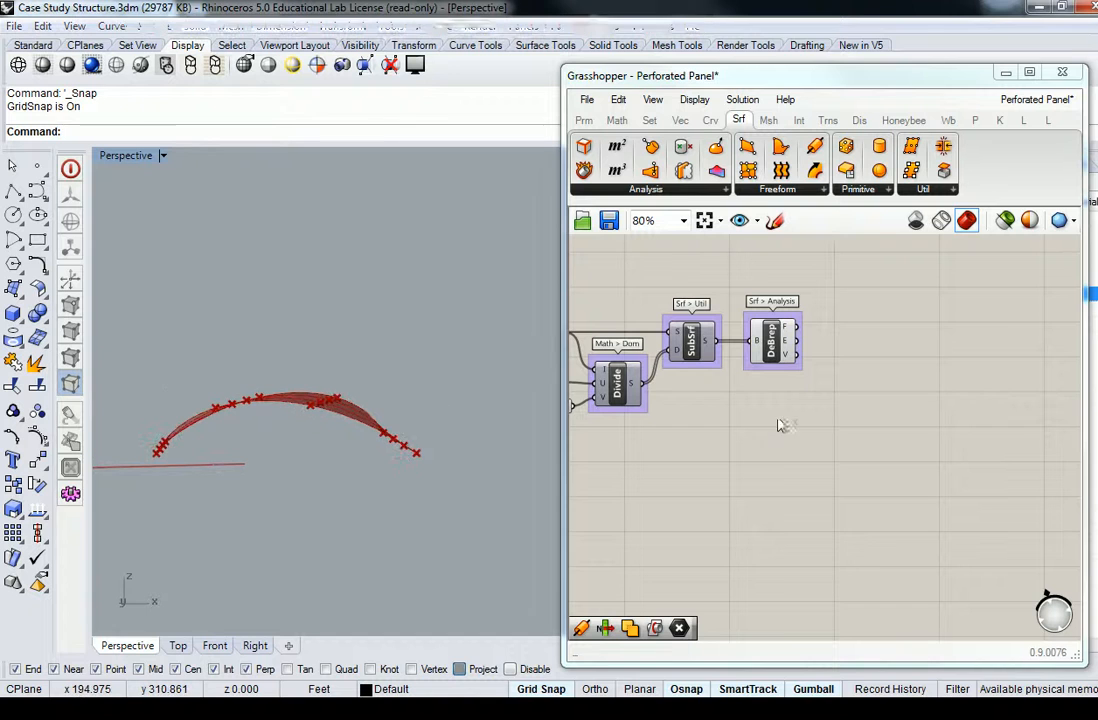
Add a Move component to the definition and feed the DeBrep vertices into its geometry input.
left_click(828, 121)
left_click(770, 193)
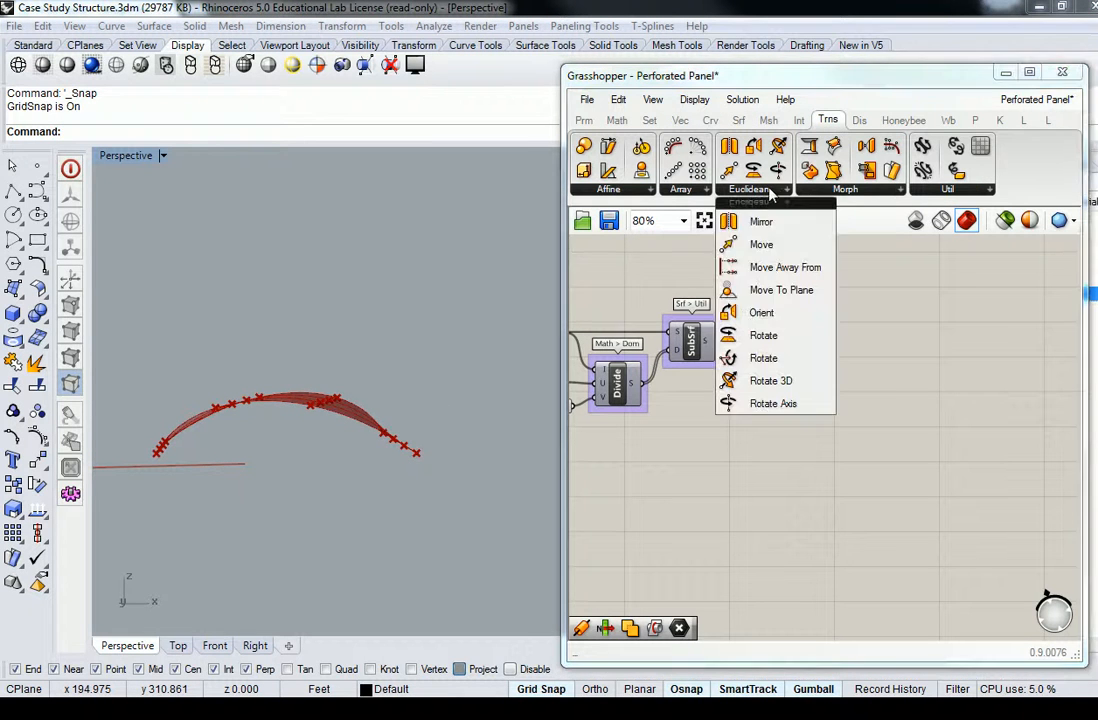
left_click_drag(760, 247, 938, 360)
left_click(766, 190)
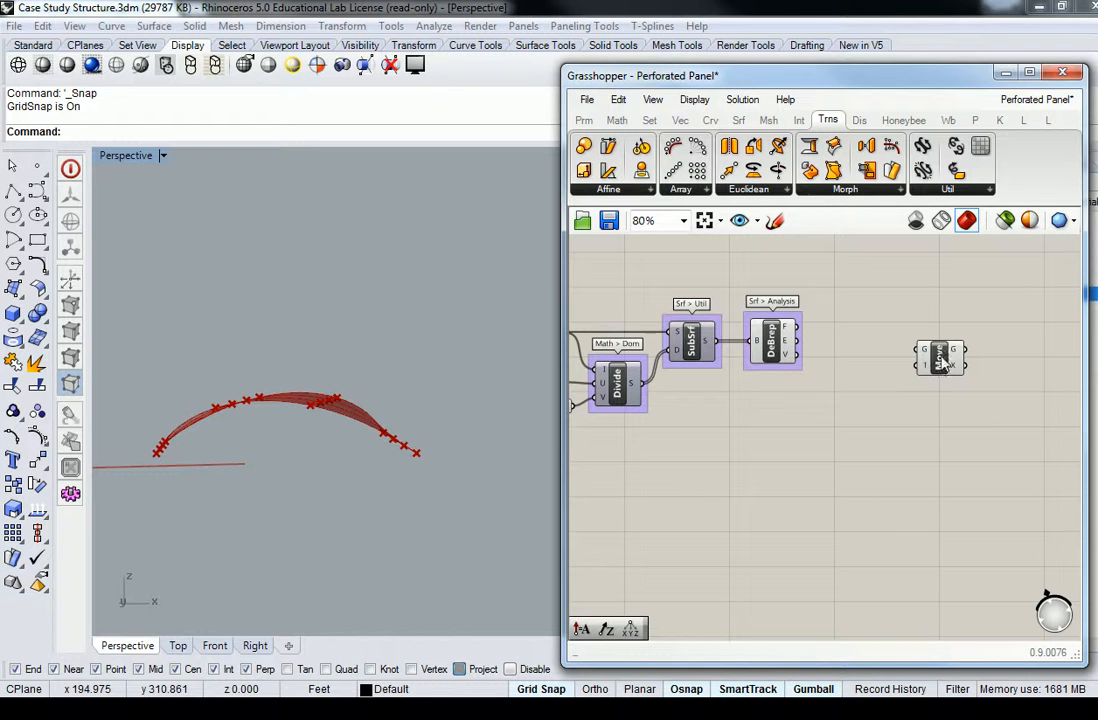
scroll(800, 350, "up", 1)
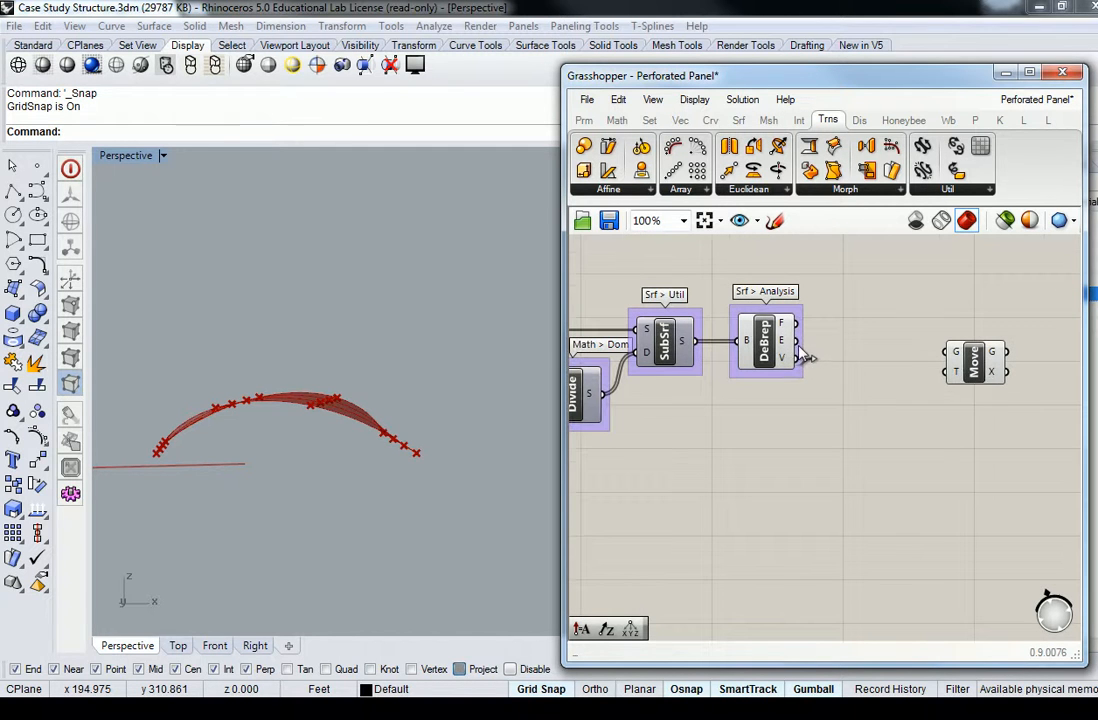
left_click_drag(796, 357, 946, 359)
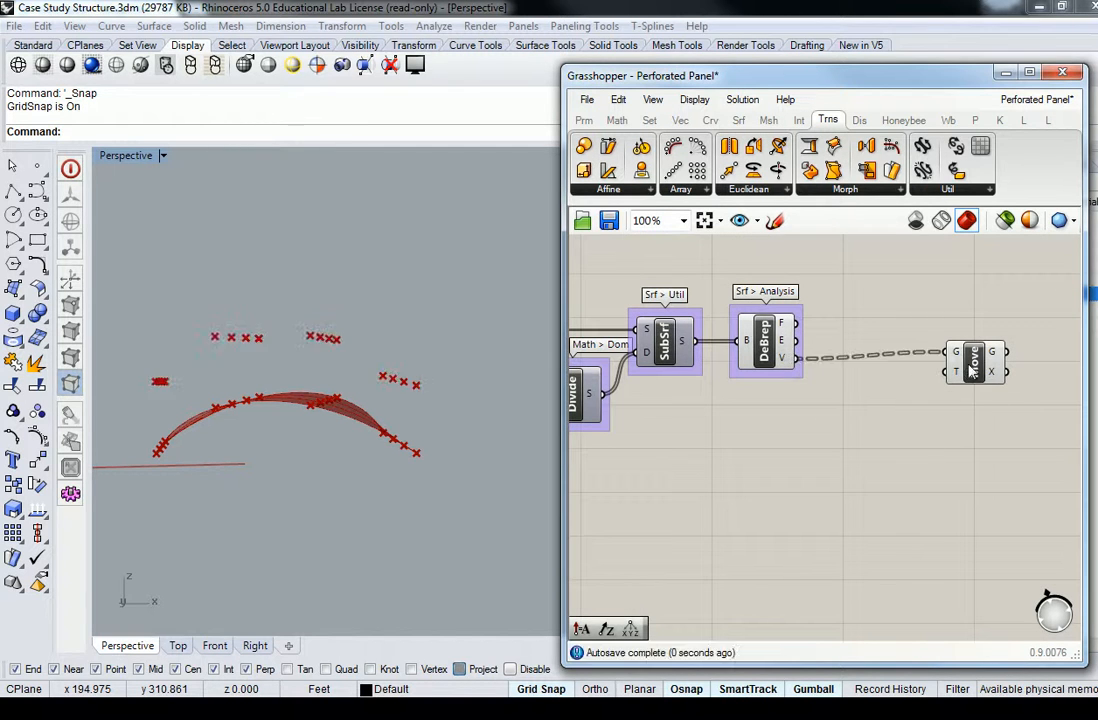
right_click_drag(513, 413, 395, 412)
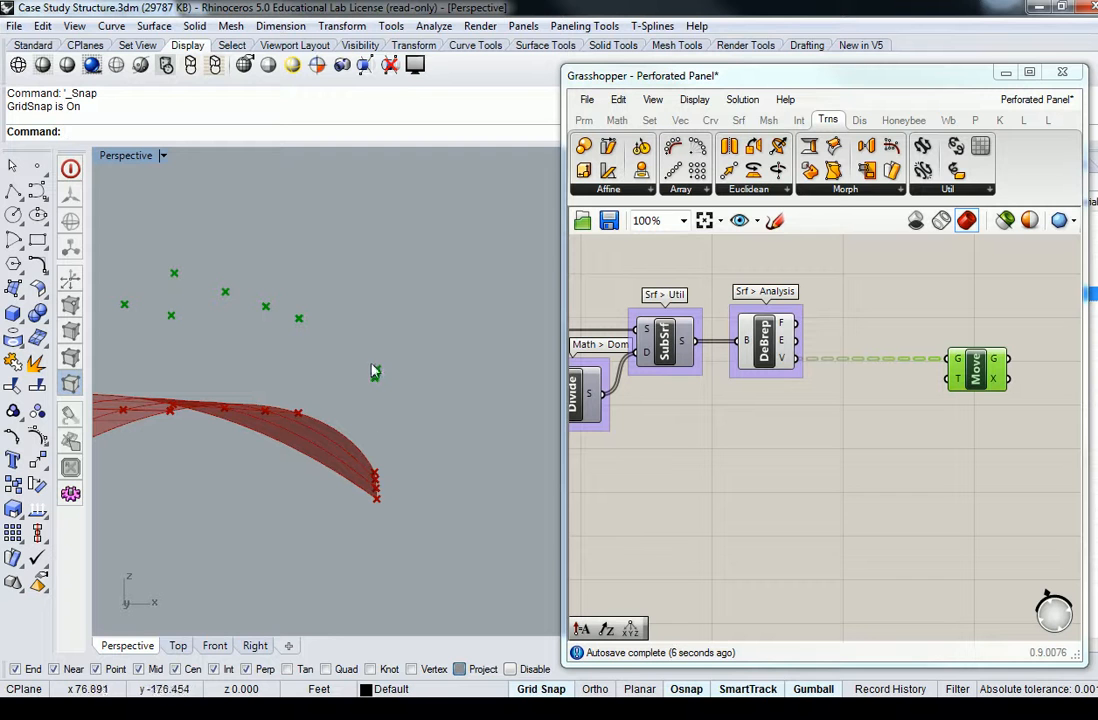
Try a Move Away From component with the DeBrep vertices as geometry and the Srf parameter as emitter.
left_click(800, 443)
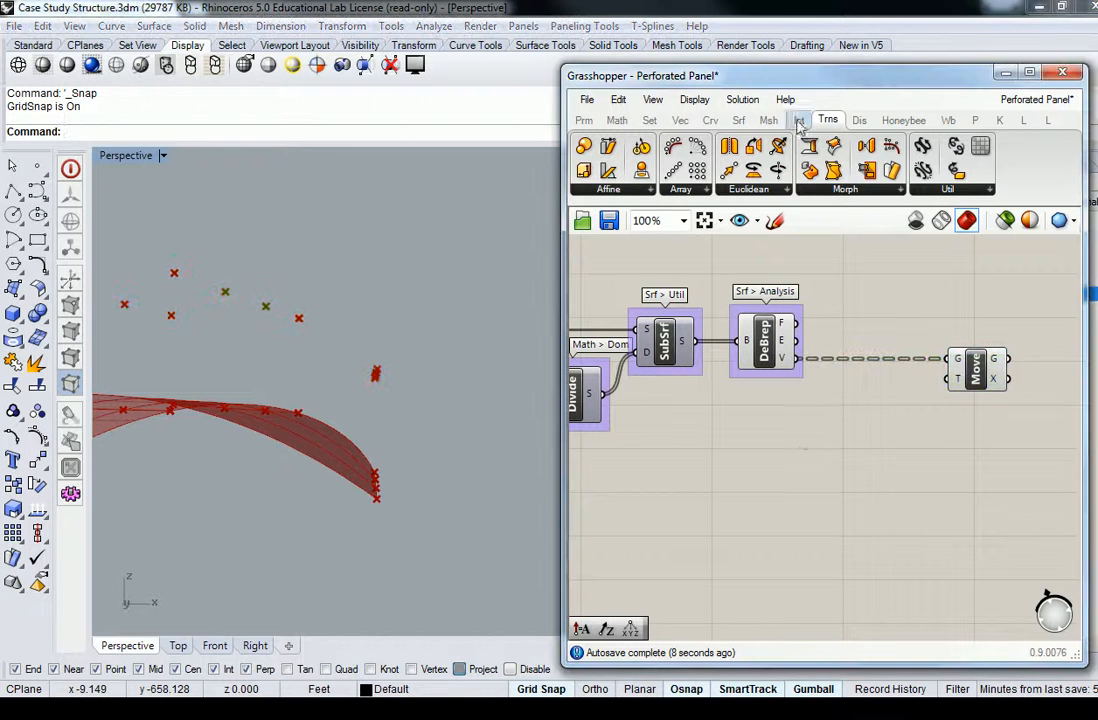
left_click(750, 189)
left_click_drag(747, 265, 885, 452)
scroll(885, 452, "up", 1)
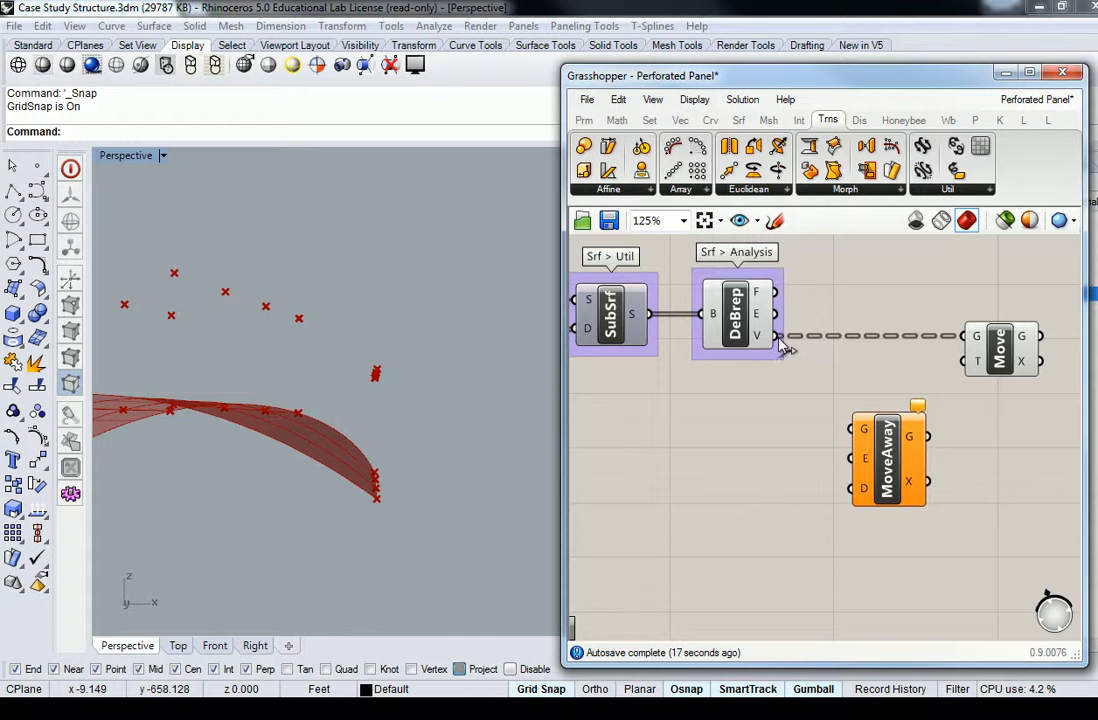
left_click_drag(777, 336, 850, 429)
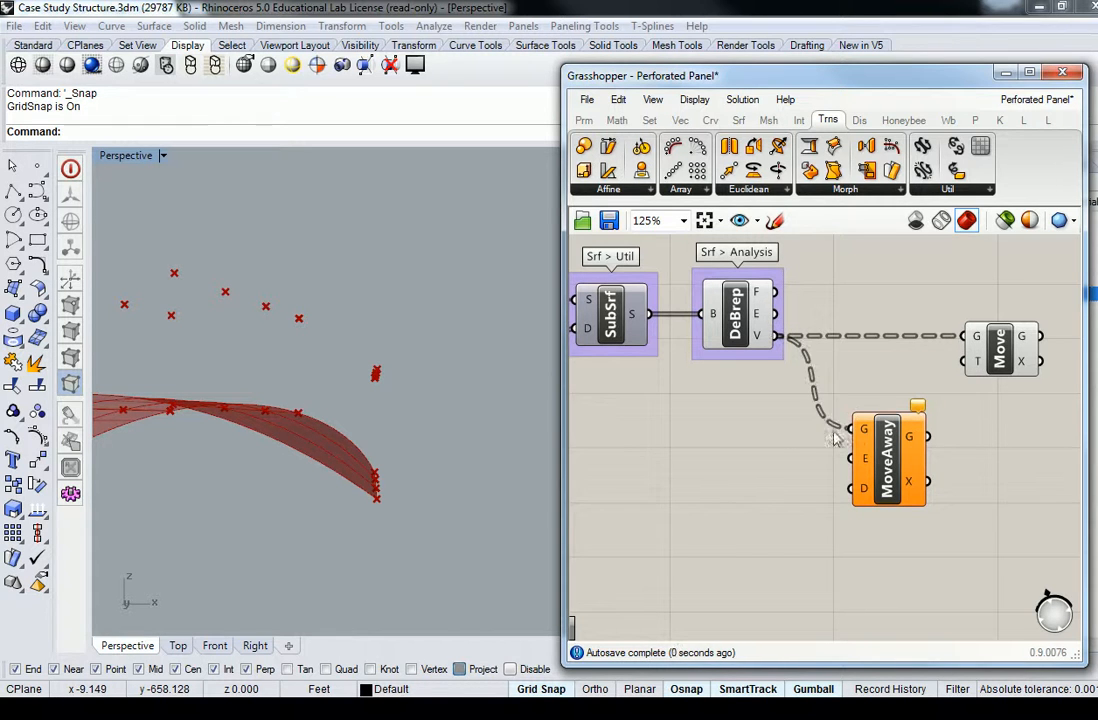
scroll(782, 445, "down", 3)
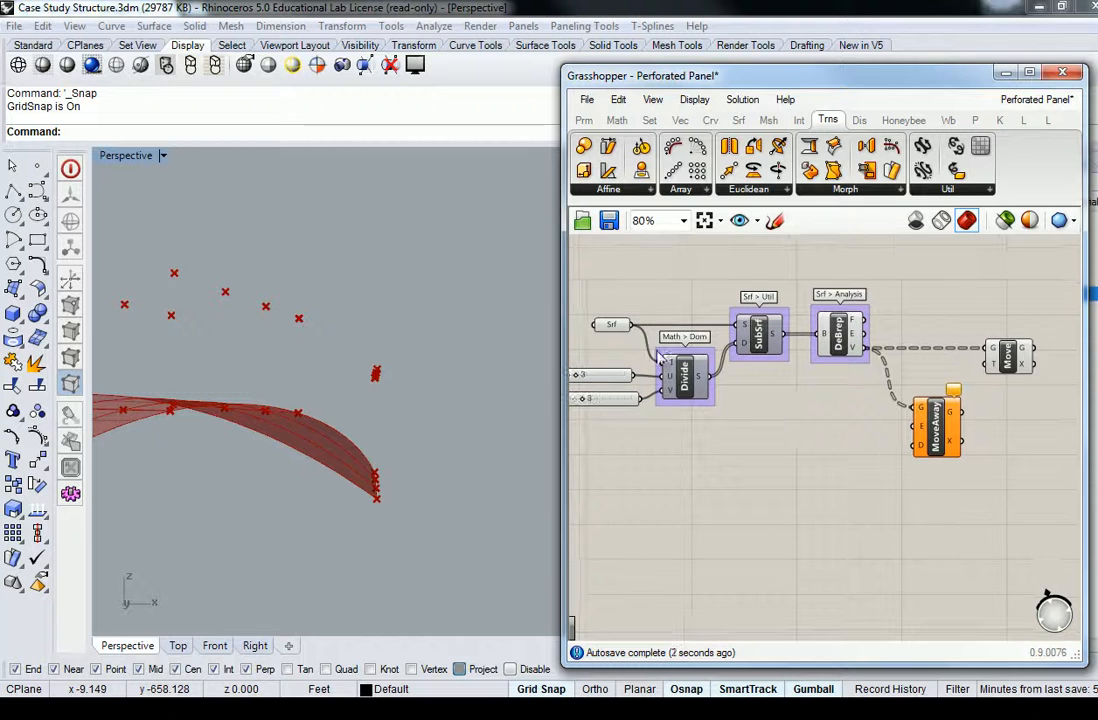
left_click_drag(630, 324, 916, 428)
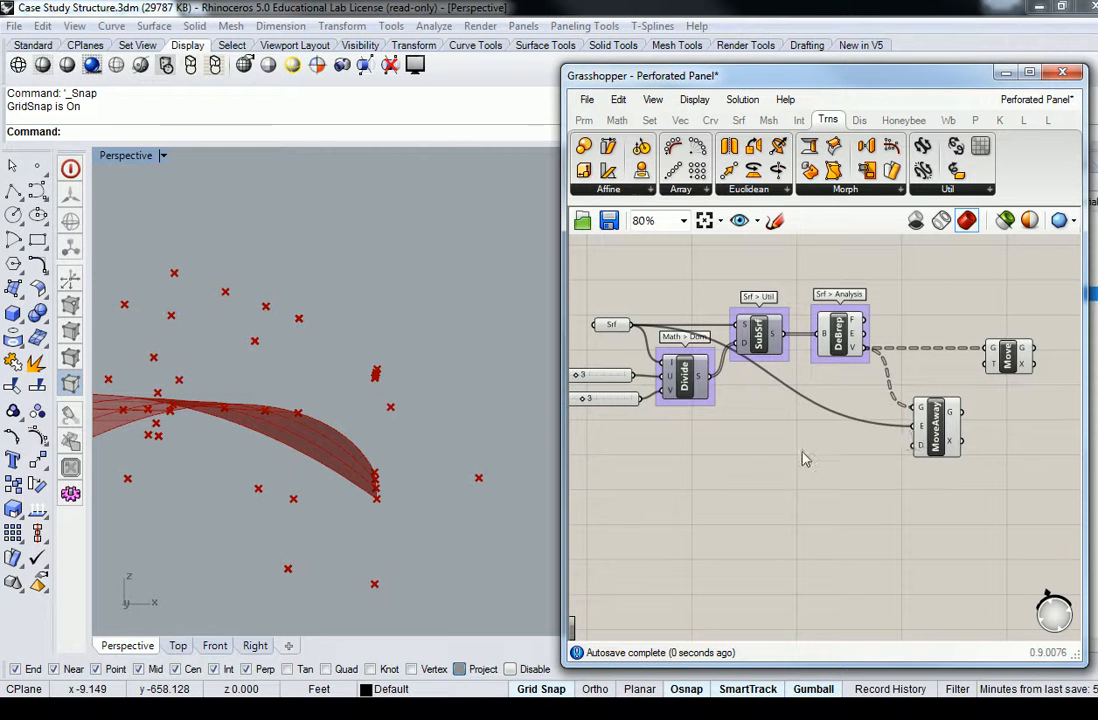
Turn off the preview of the Move component.
scroll(816, 441, "down", 1)
right_click(970, 371)
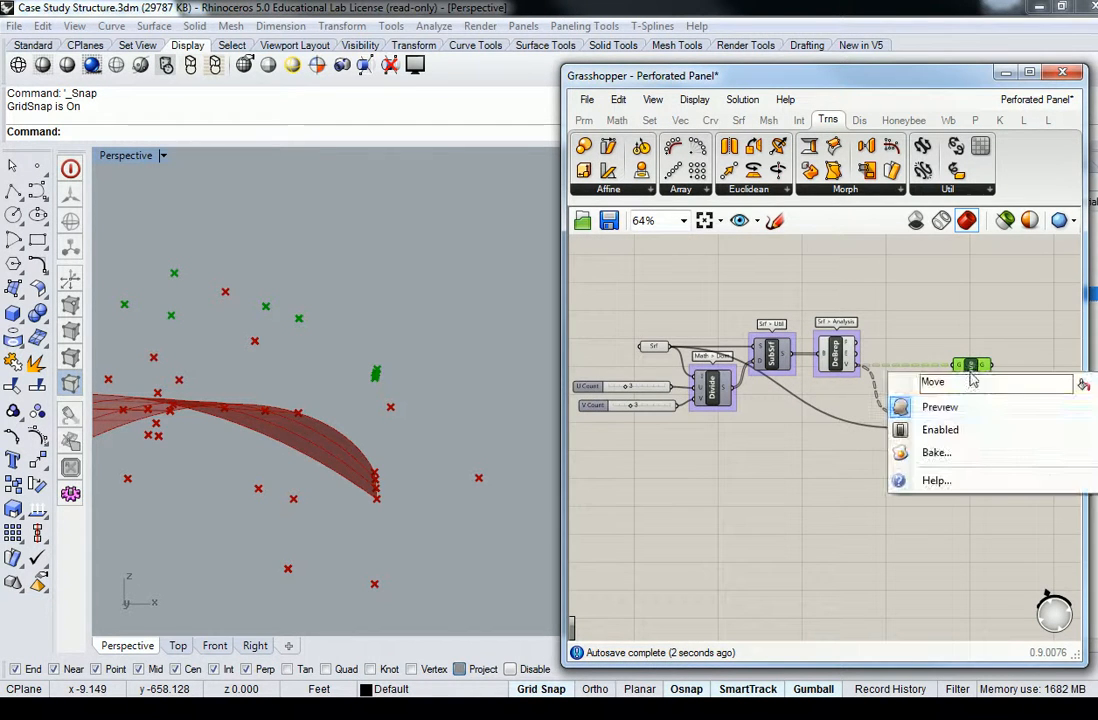
left_click(990, 412)
left_click(915, 412)
Flatten the geometry input of the Move Away From component, and delete the component from the definition.
right_click_drag(392, 438, 350, 446)
scroll(403, 452, "down", 5)
left_click(820, 443)
scroll(912, 430, "up", 3)
mouse_move(893, 463)
right_click(889, 396)
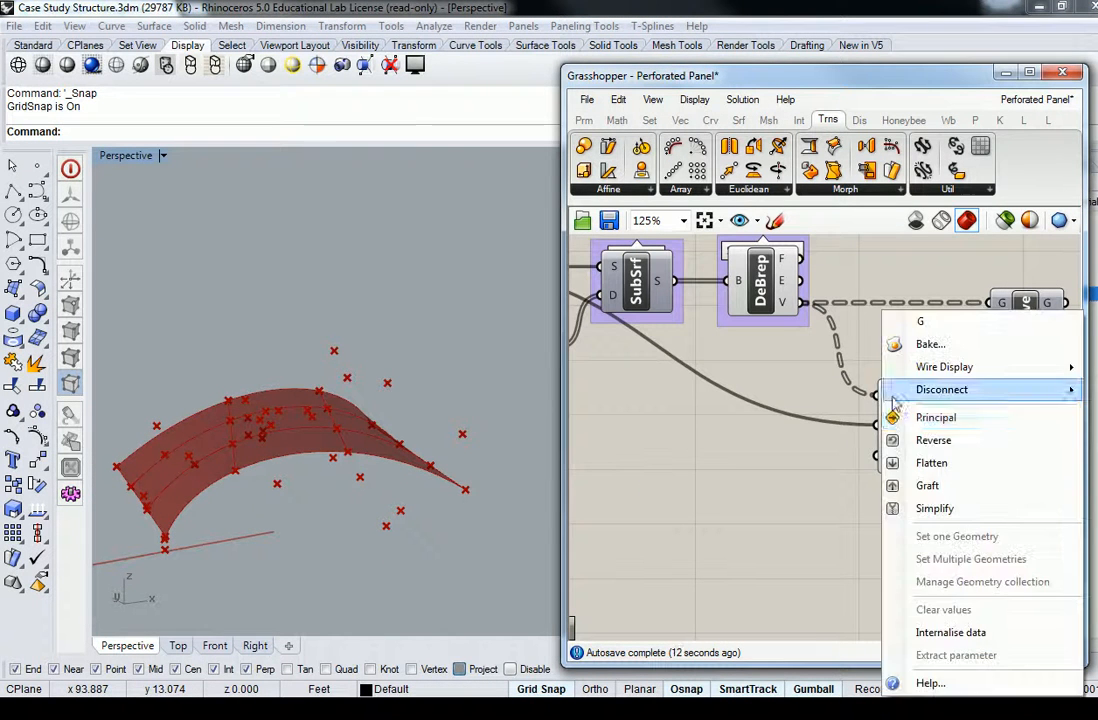
left_click(885, 457)
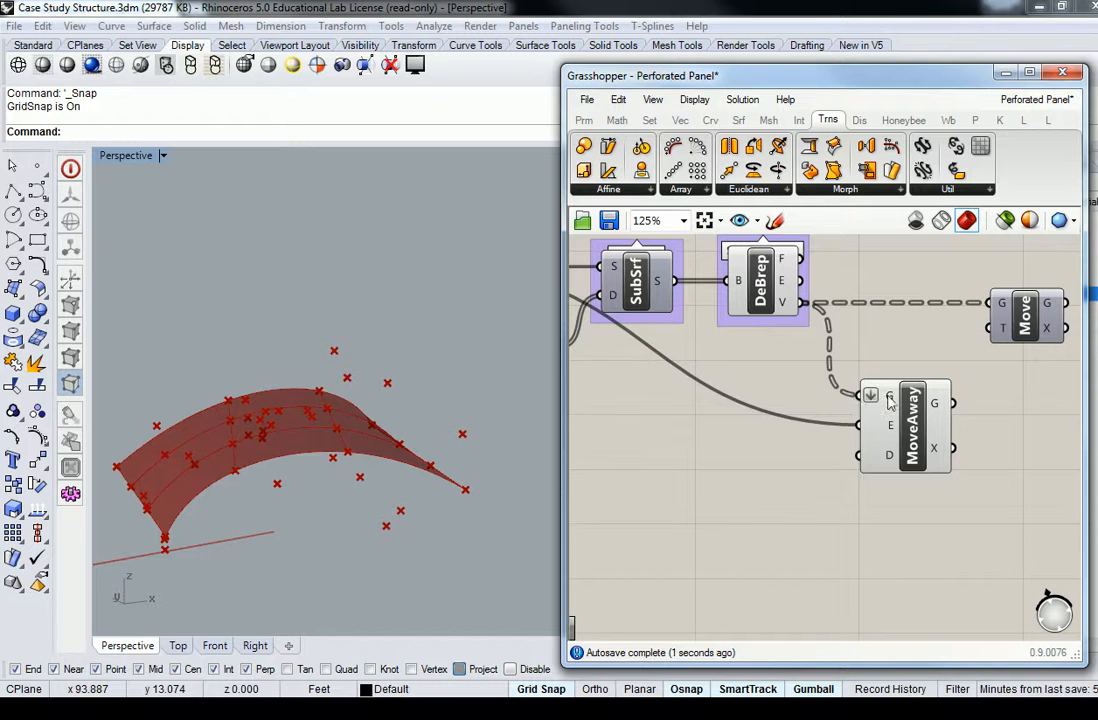
left_click(908, 420)
key("Delete")
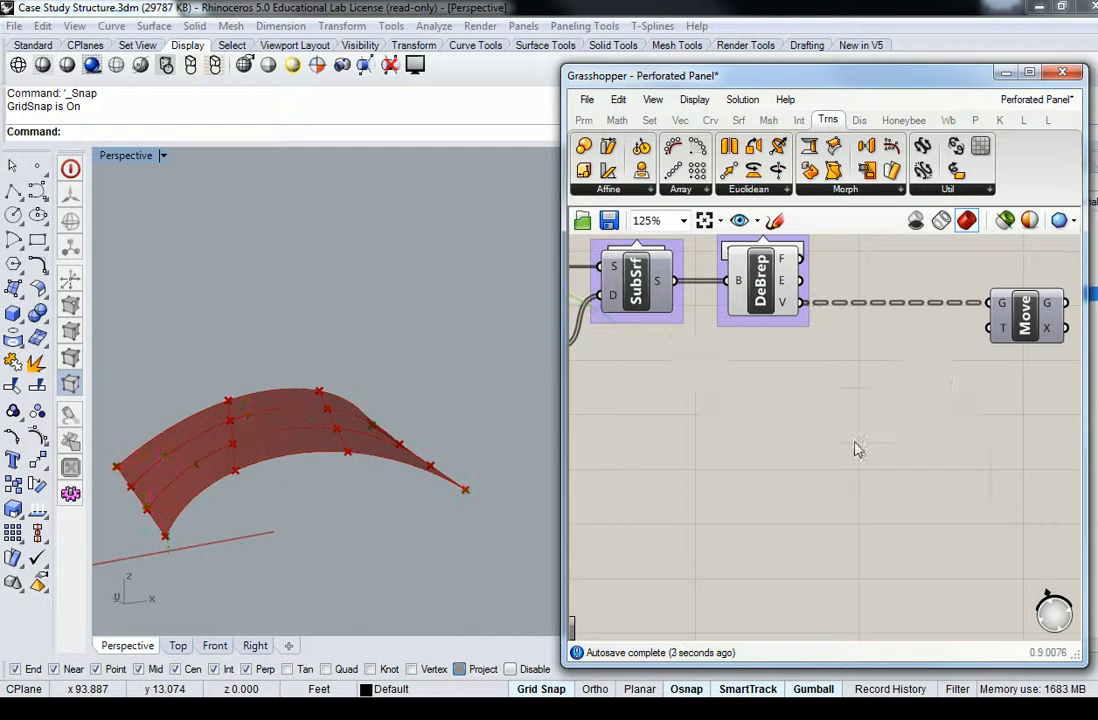
scroll(848, 390, "down", 3)
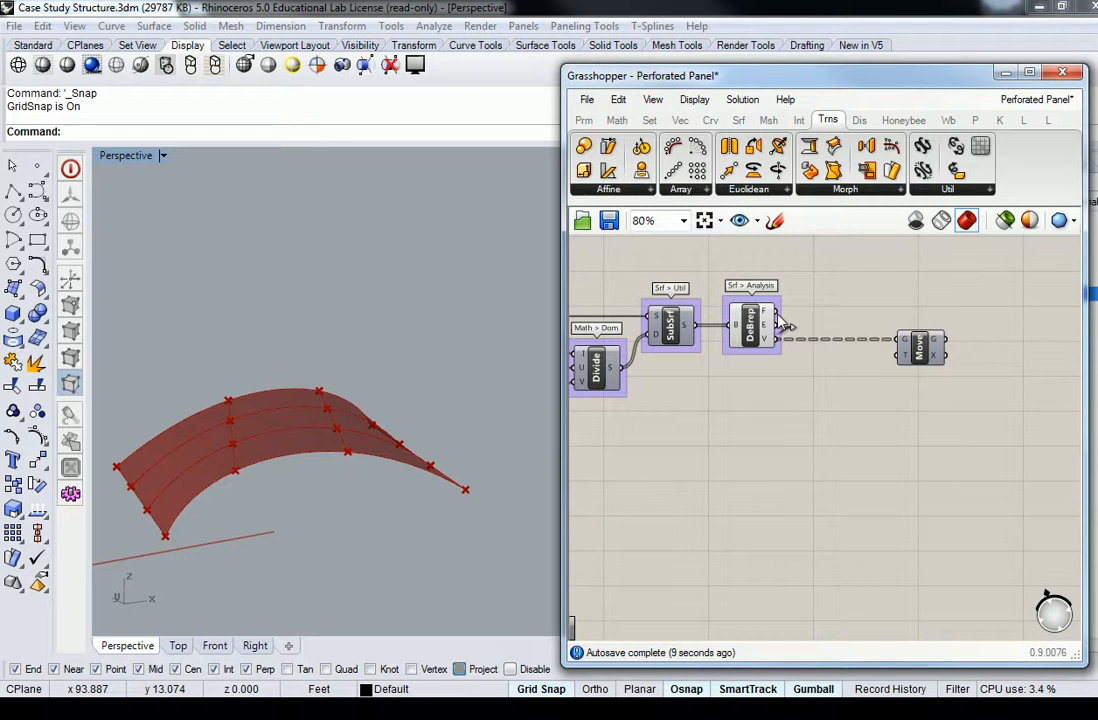
right_click_drag(905, 325, 896, 334)
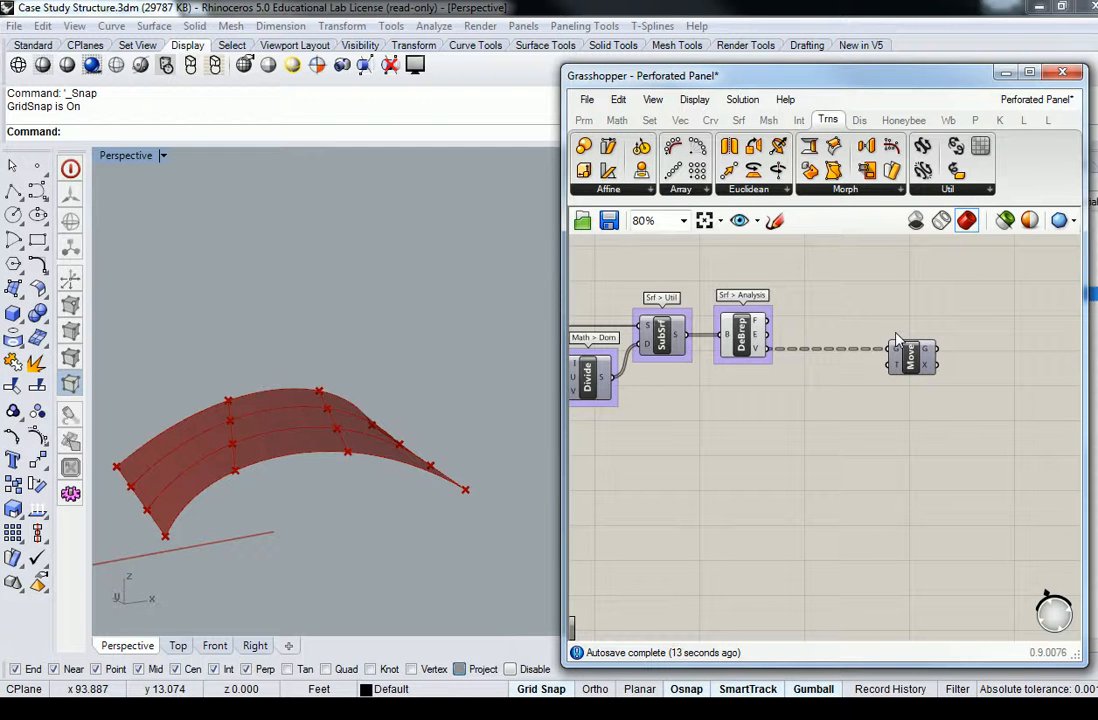
right_click_drag(871, 310, 852, 340)
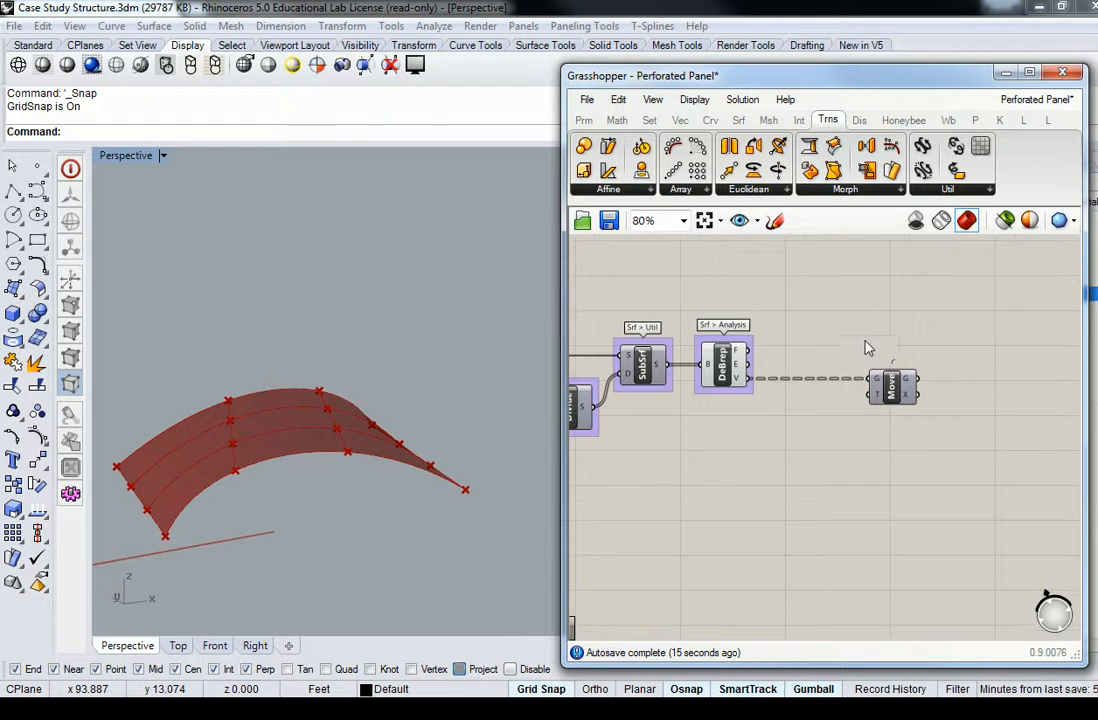
left_click(882, 388)
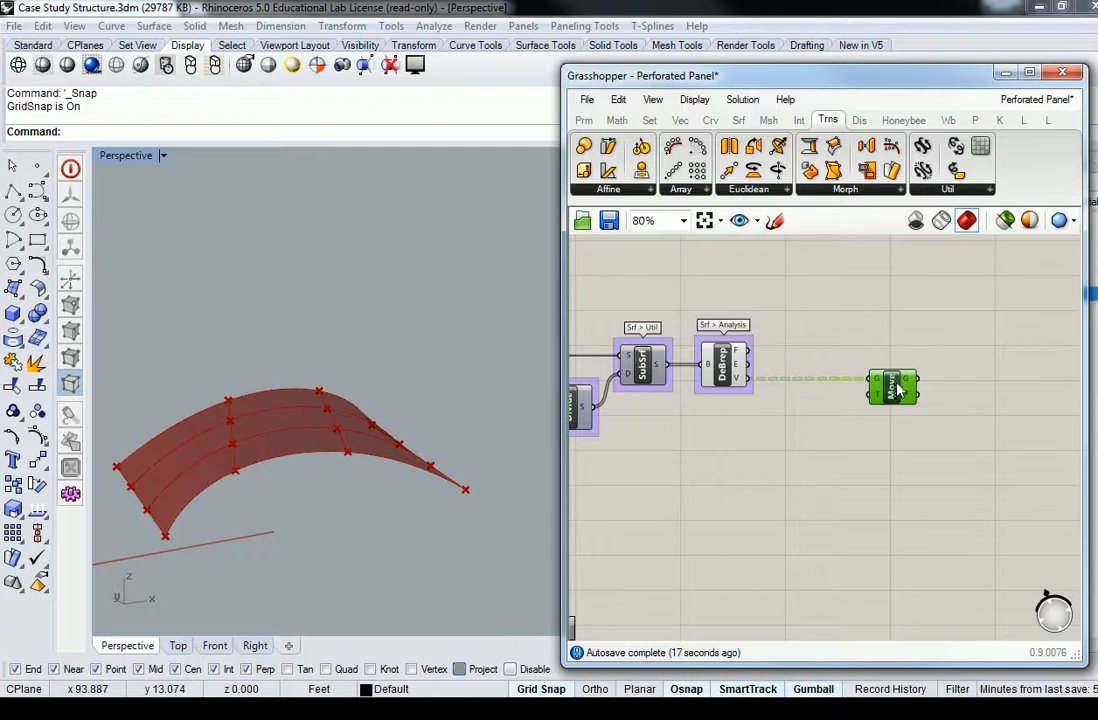
left_click(714, 267)
right_click_drag(768, 304, 927, 333)
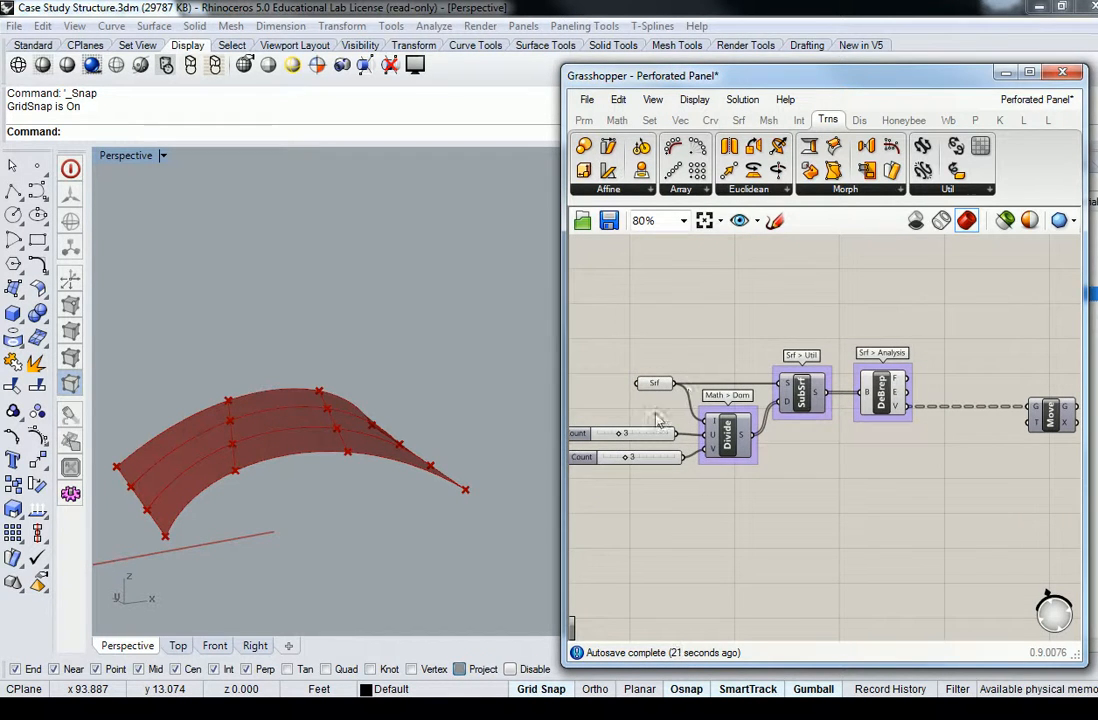
Add an Evaluate Surface component to the definition, above the DeBrep and Move components.
right_click_drag(858, 349, 732, 371)
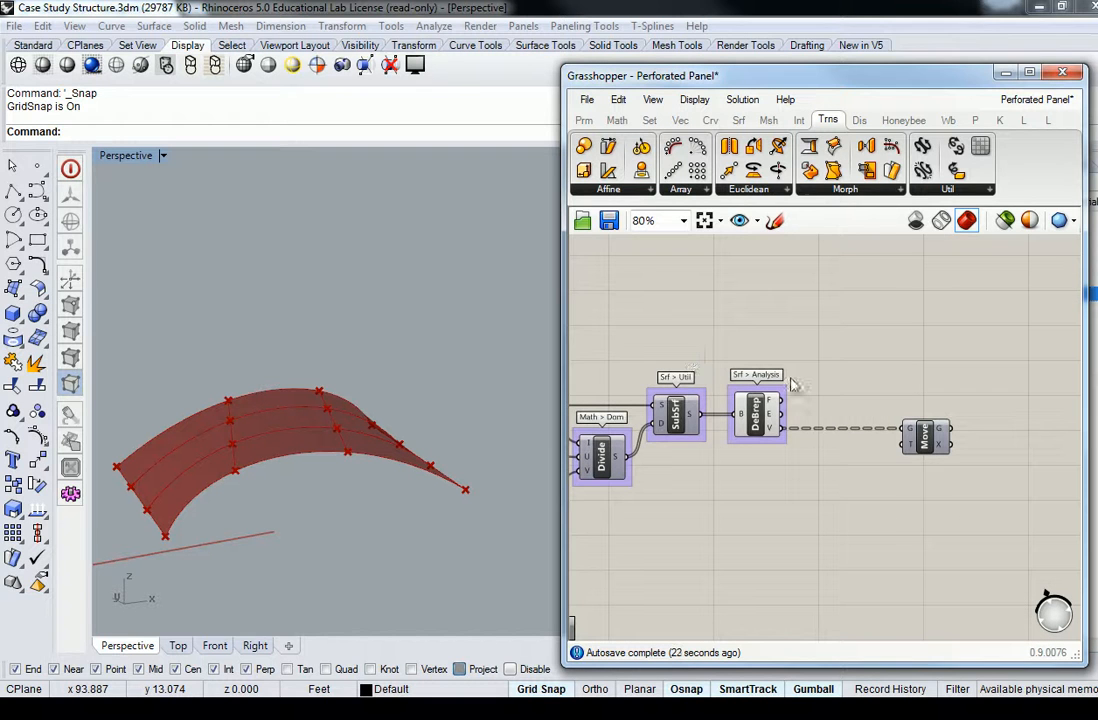
scroll(778, 428, "up", 1)
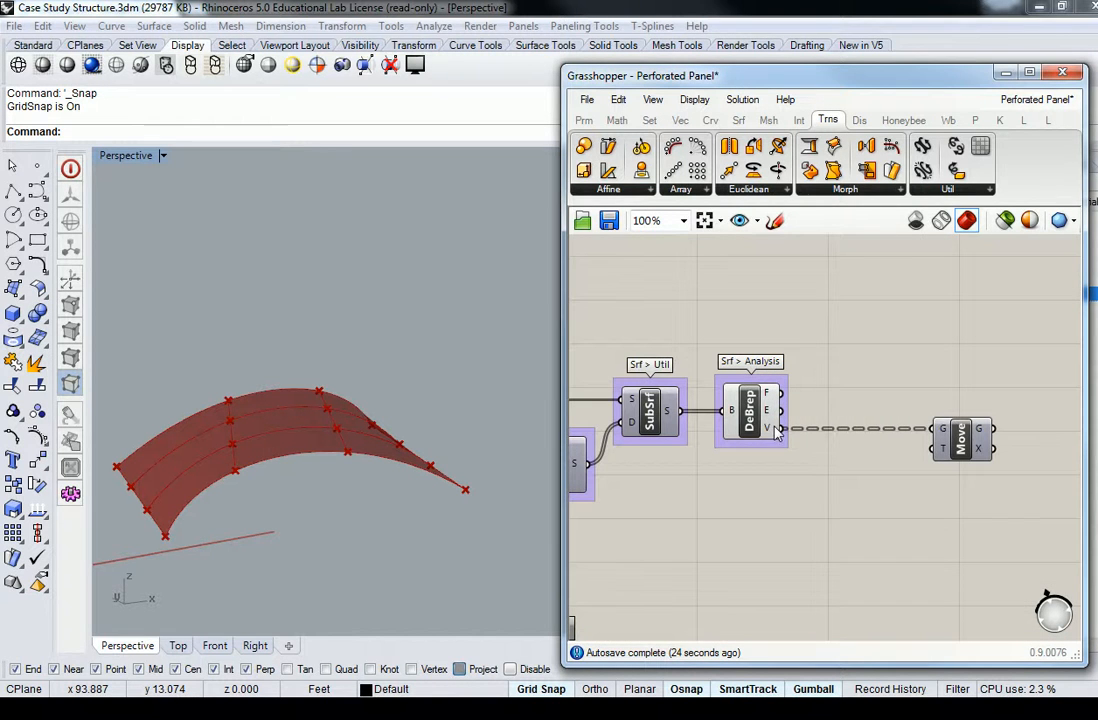
mouse_move(771, 399)
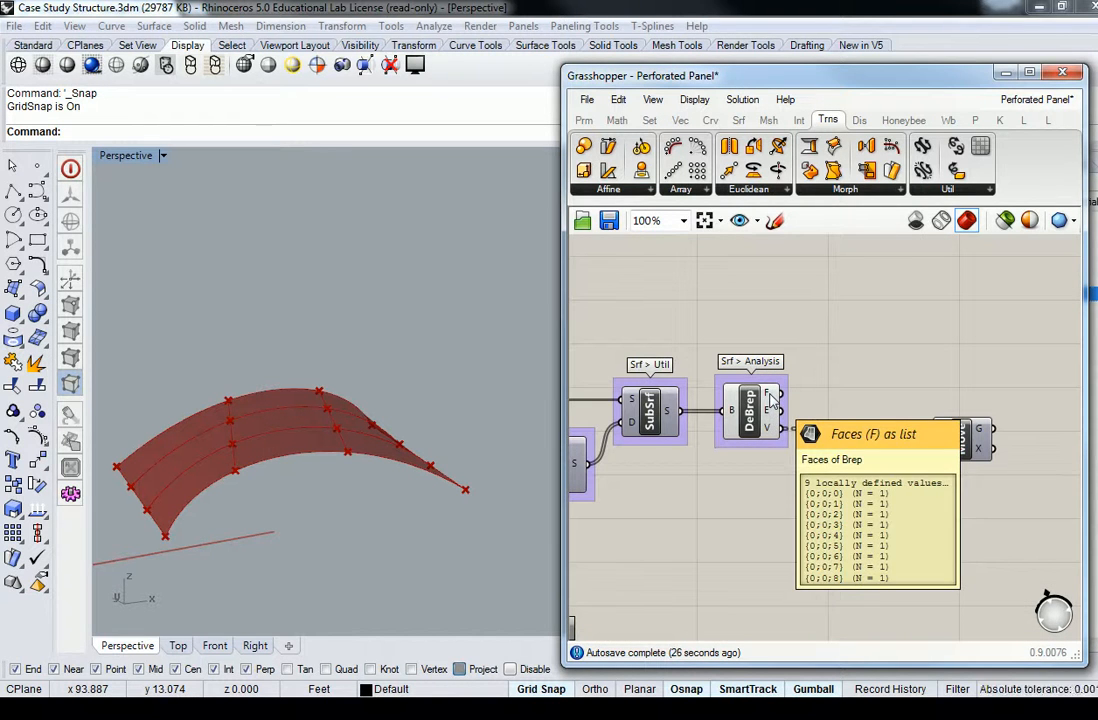
right_click_drag(771, 399, 695, 434)
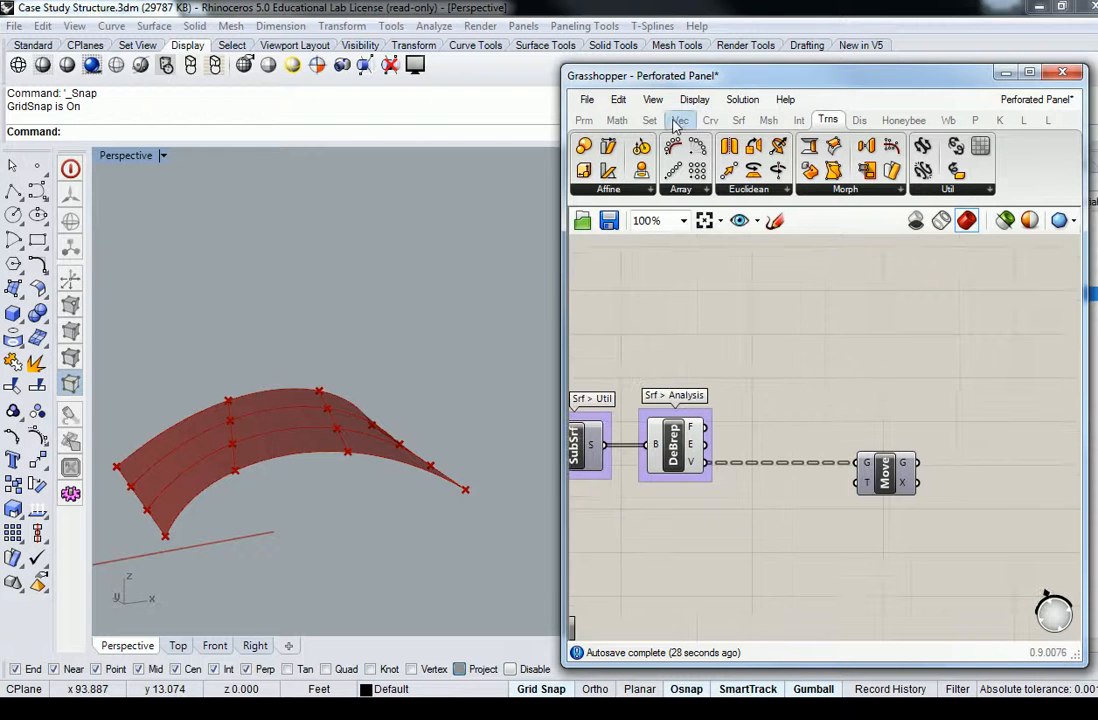
left_click(740, 121)
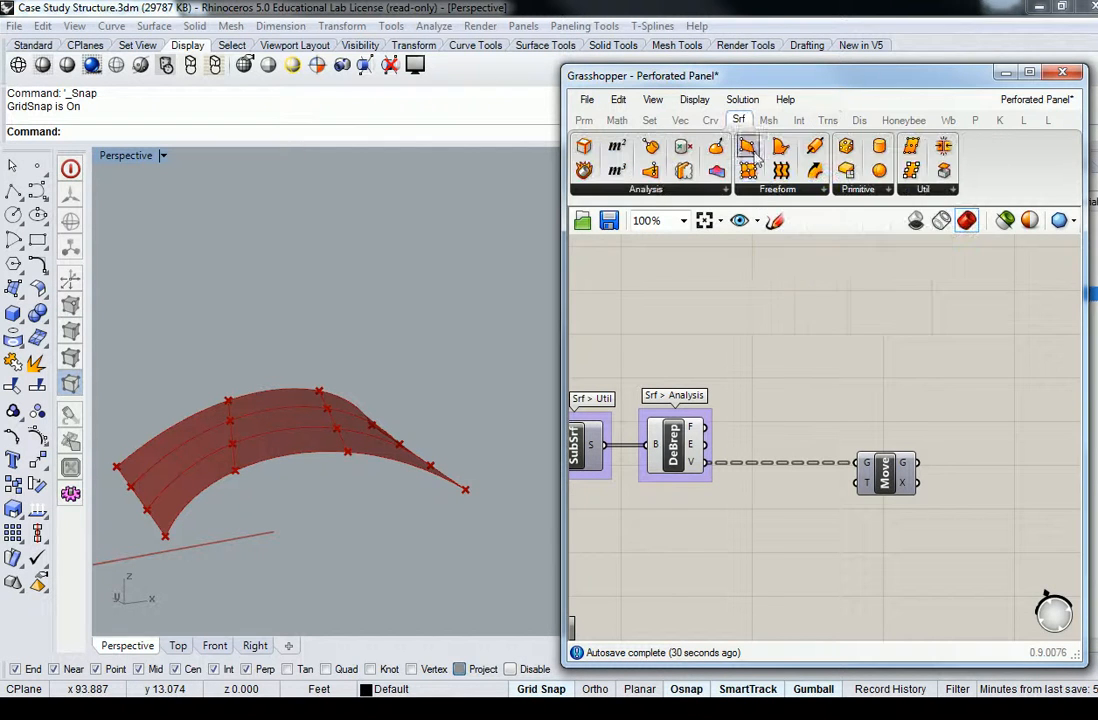
left_click(785, 190)
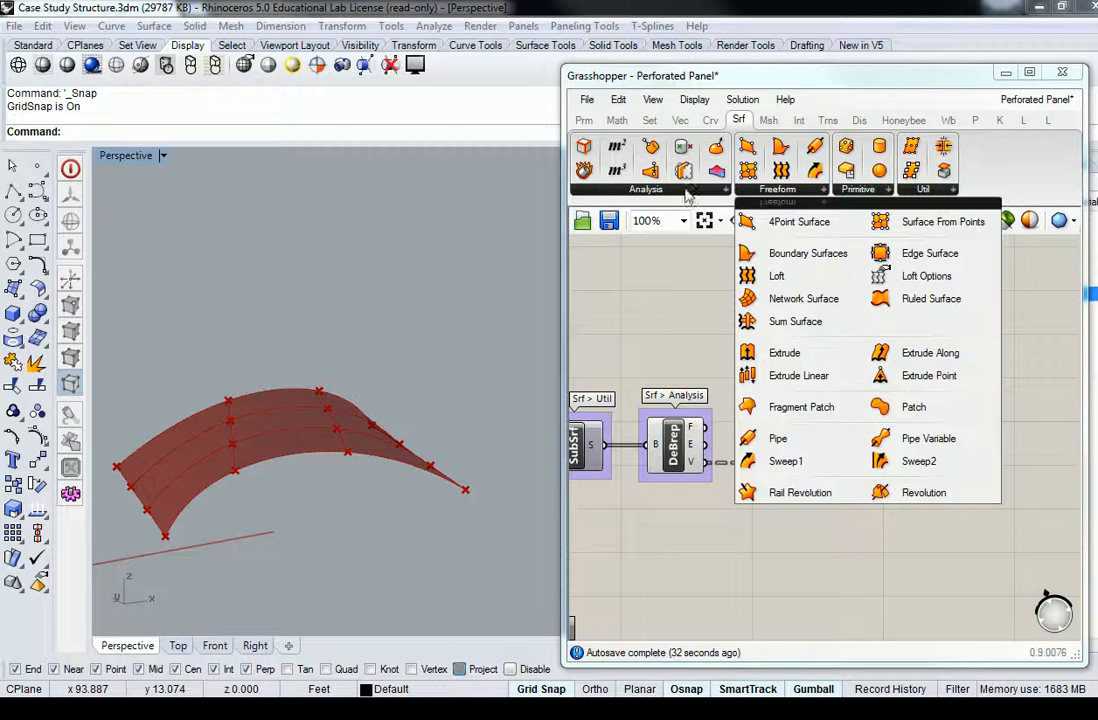
left_click(610, 189)
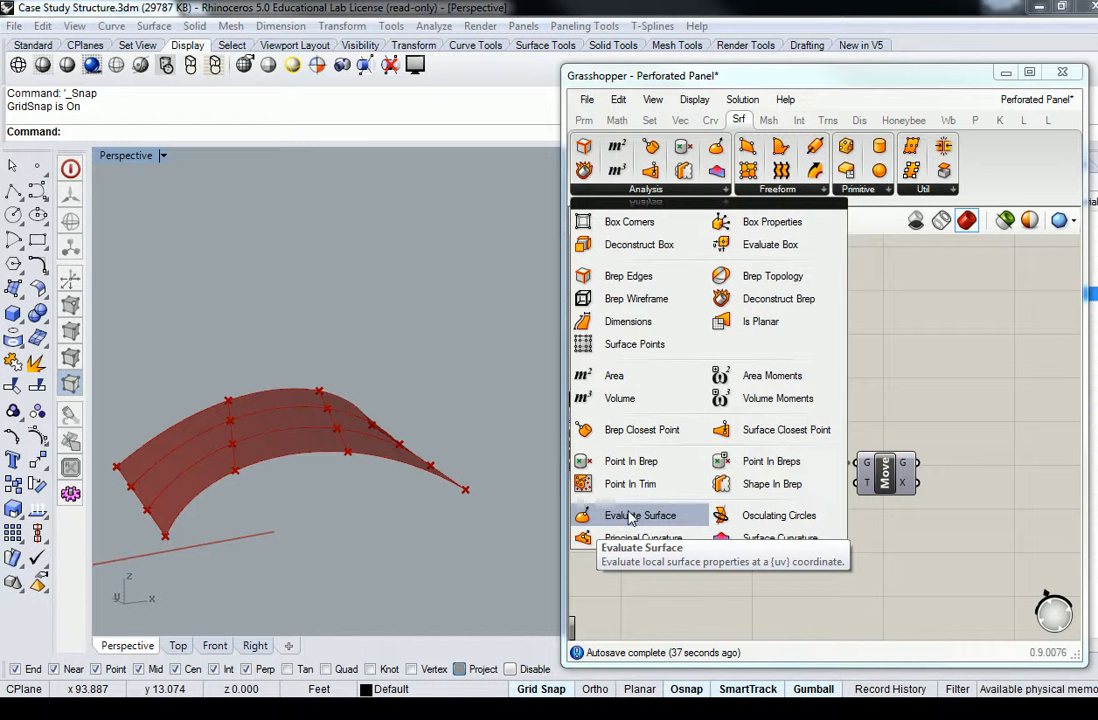
left_click_drag(630, 517, 780, 335)
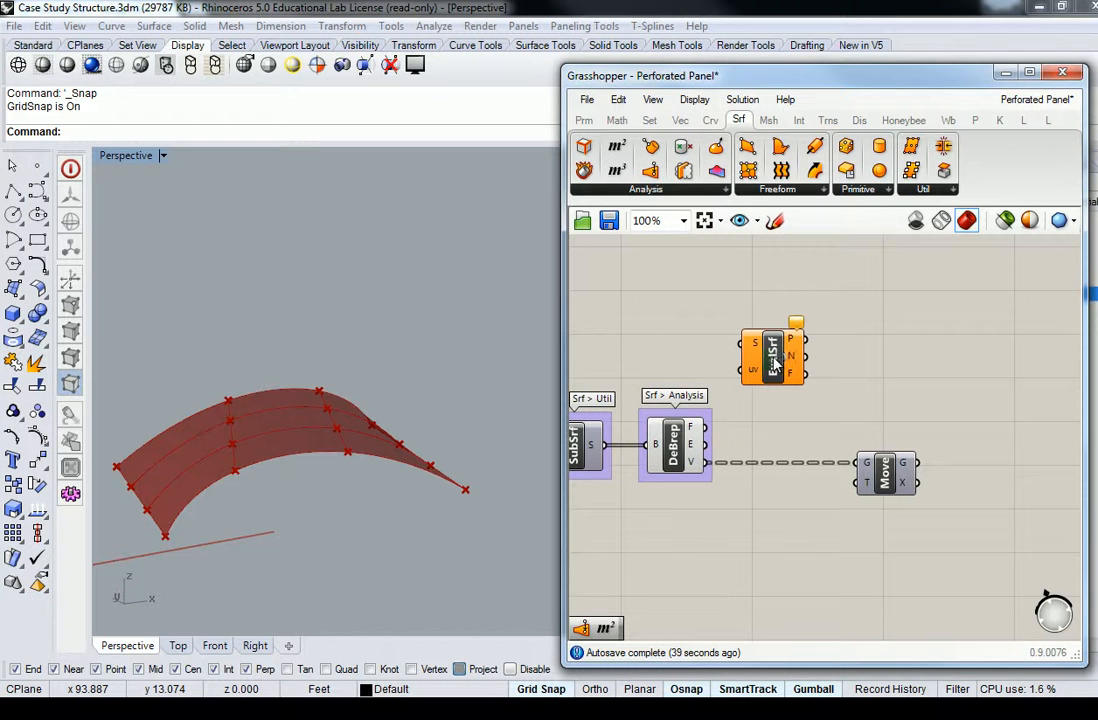
Add a Surface Closest Point component and feed its uvP output into the uv input of EvalSrf.
left_click(704, 192)
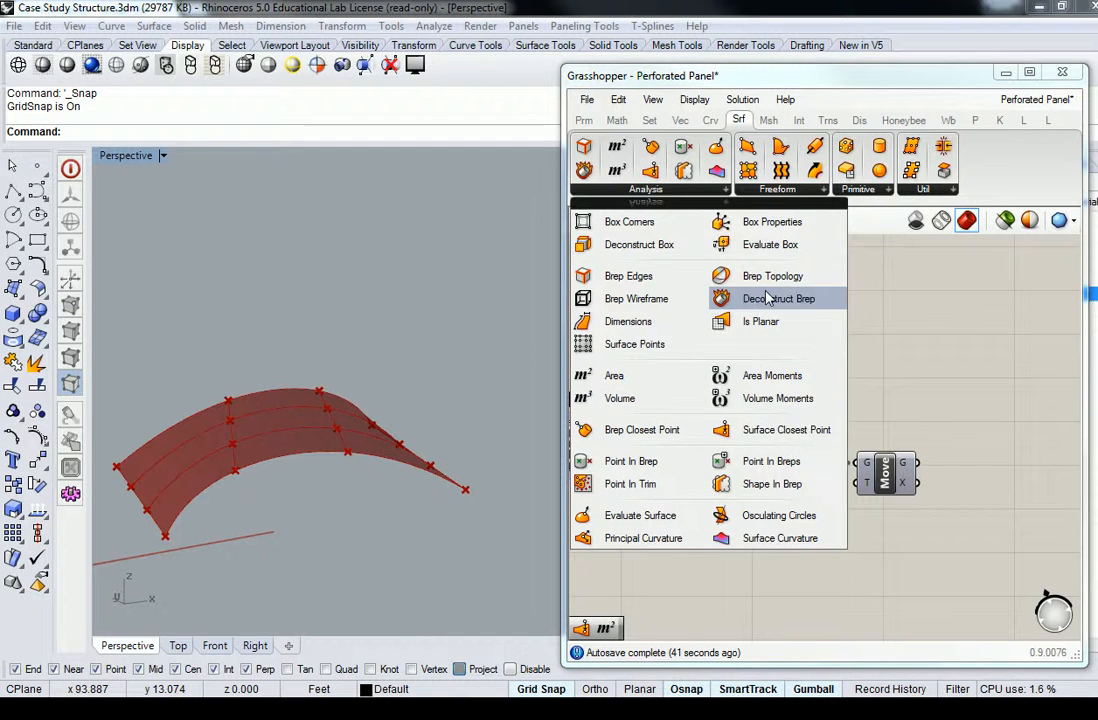
left_click_drag(780, 437, 783, 329)
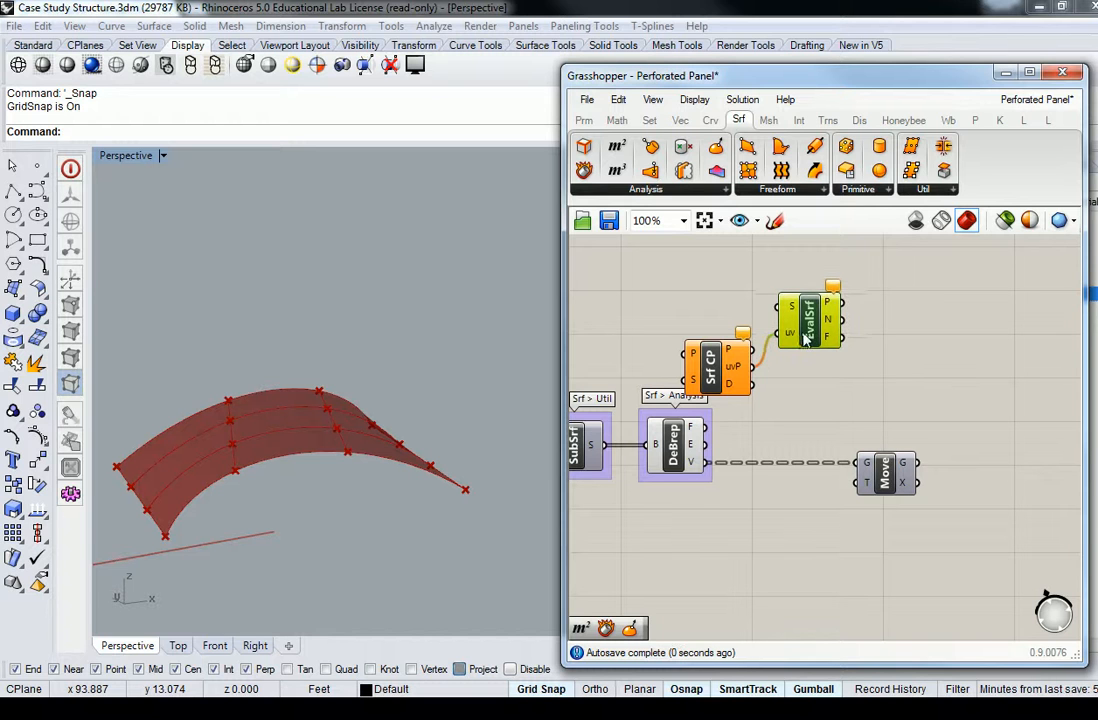
left_click_drag(842, 398, 729, 287)
left_click_drag(734, 358, 831, 363)
left_click(756, 326)
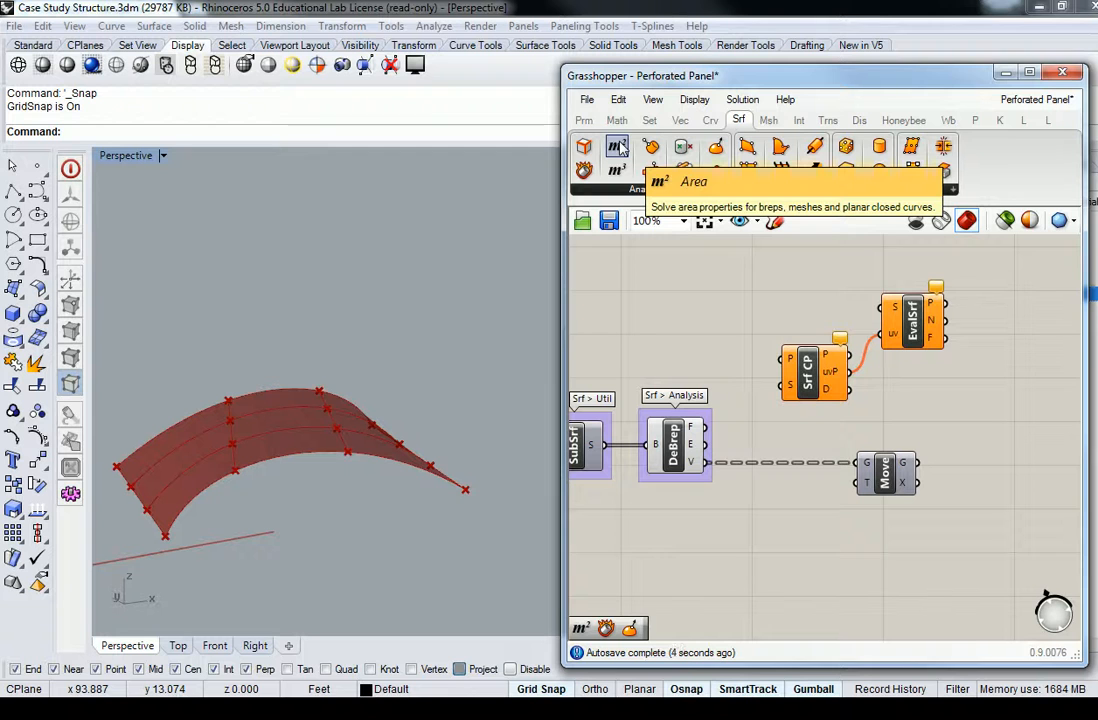
Add an Area component and feed the DeBrep faces into its geometry input.
left_click_drag(619, 147, 765, 305)
right_click_drag(727, 360, 738, 364)
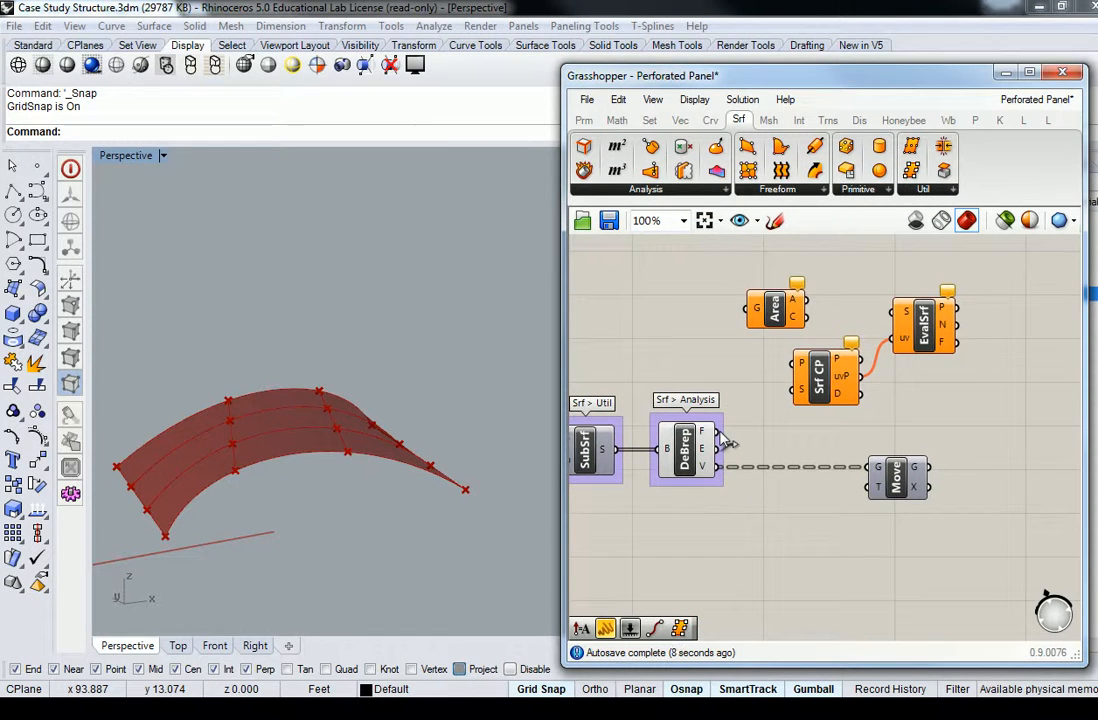
left_click_drag(721, 436, 752, 311)
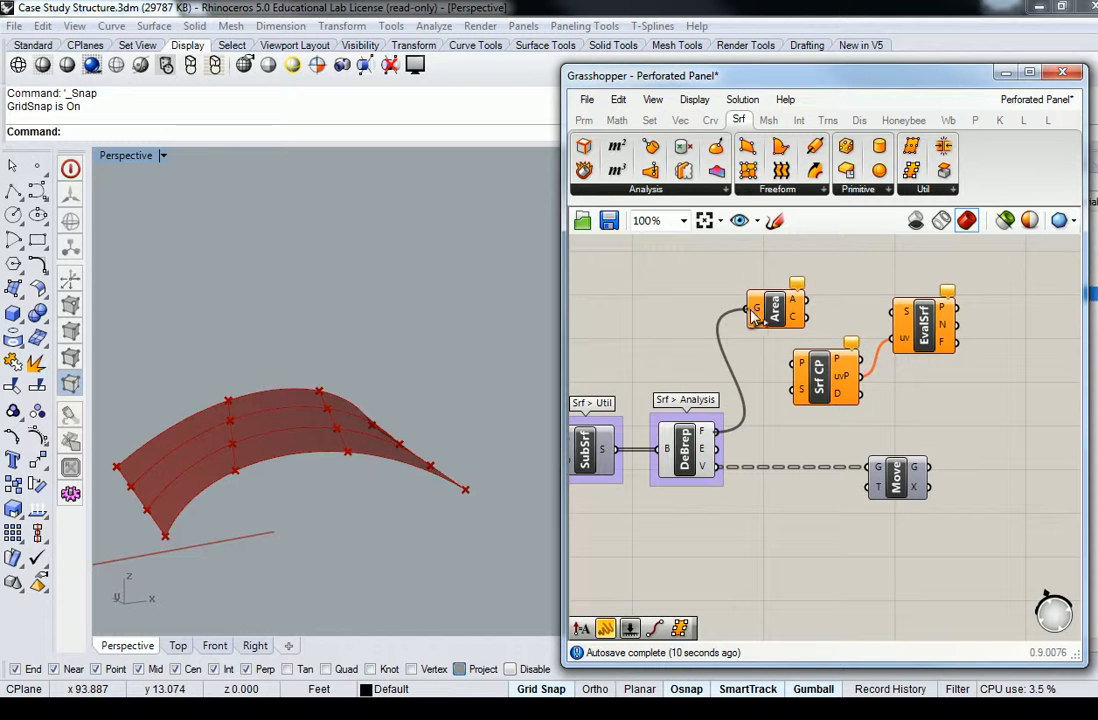
left_click(788, 314)
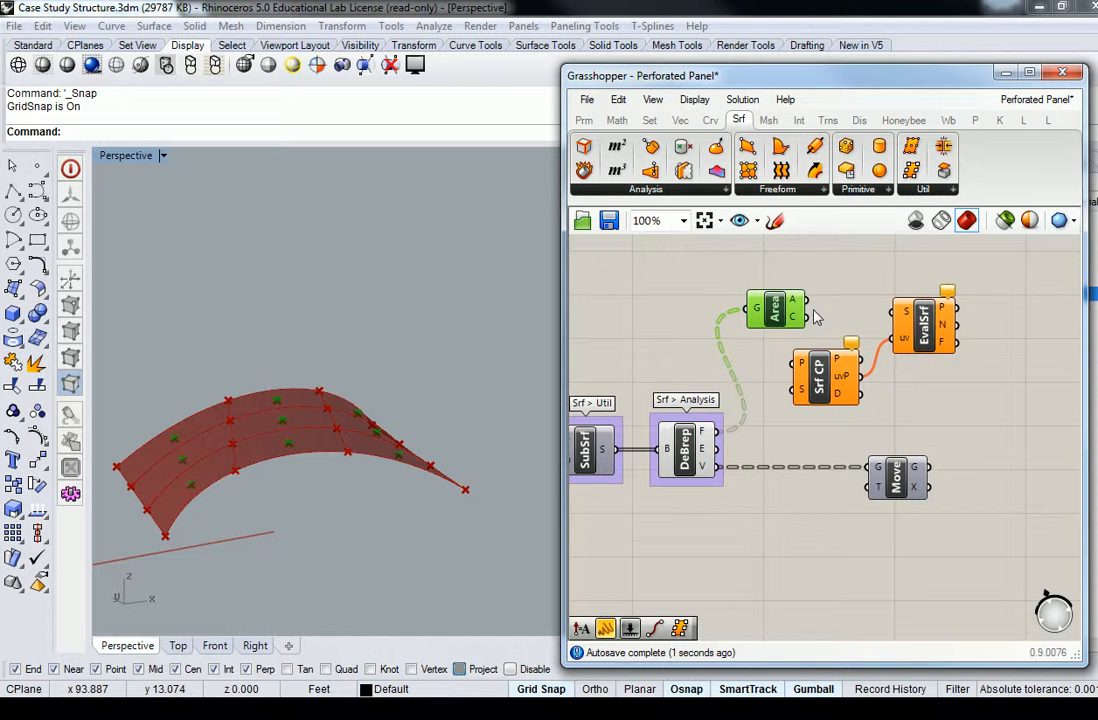
Feed the Area centroids into the point input of Srf CP, and the DeBrep faces into the surface inputs of Srf CP and EvalSrf.
right_click_drag(837, 318, 775, 328)
left_click_drag(773, 393, 795, 393)
left_click_drag(747, 331, 753, 375)
left_click_drag(856, 348, 884, 348)
left_click(800, 311)
right_click_drag(751, 375, 798, 378)
left_click_drag(705, 447, 912, 325)
right_click_drag(535, 350, 326, 461)
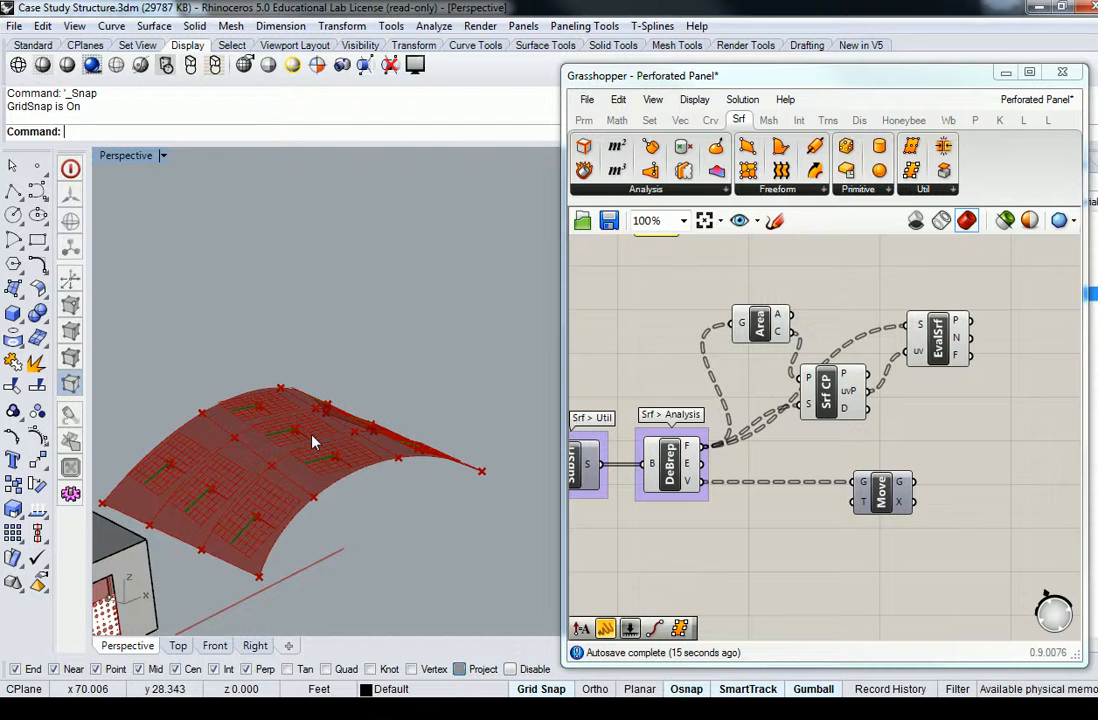
Shift the Move component away from EvalSrf to make room, and place a vector Amplitude component between them.
right_click_drag(886, 330, 833, 327)
left_click_drag(833, 495, 1040, 497)
right_click_drag(960, 388, 819, 372)
left_click(808, 364)
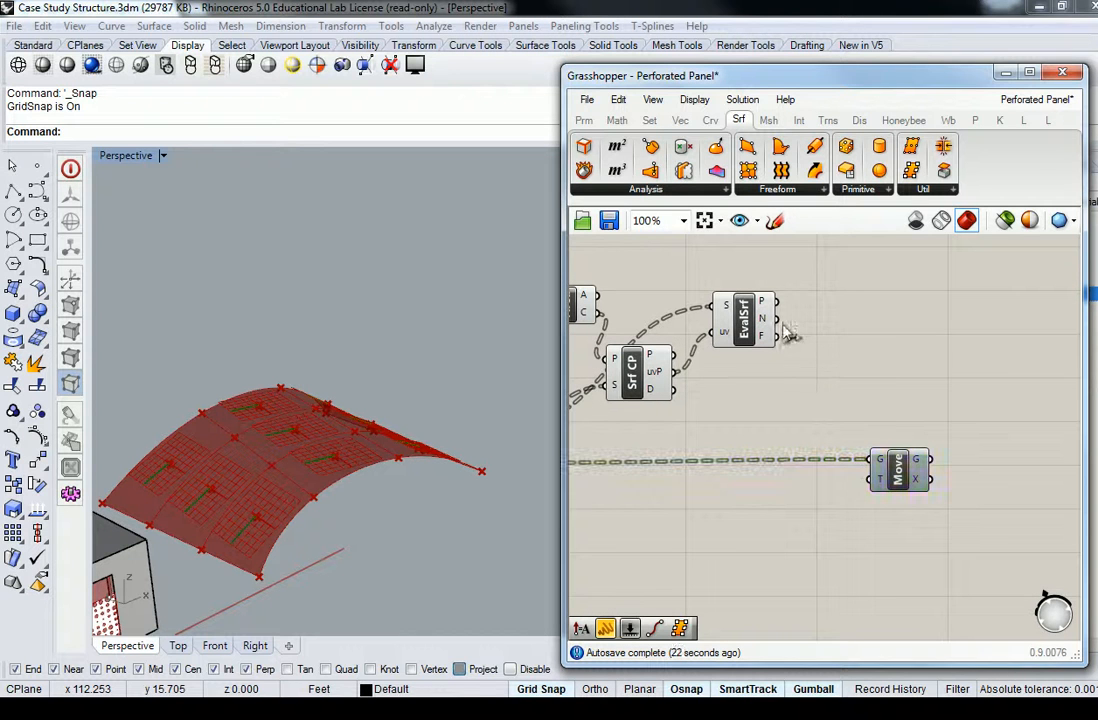
left_click(680, 120)
left_click(921, 189)
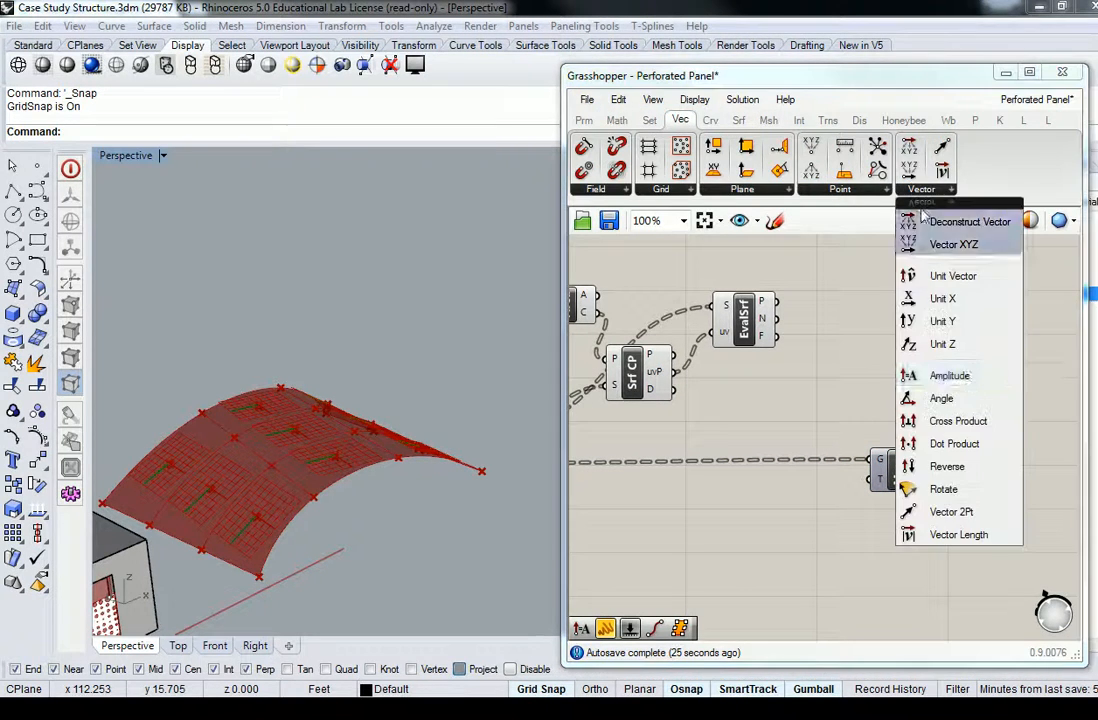
left_click(968, 382)
left_click(802, 450)
left_click_drag(905, 483, 925, 482)
left_click_drag(797, 449, 825, 422)
Create a number slider at 0 for the Amplitude component's A input, and feed the EvalSrf normals into its V input.
double_click(717, 431)
type("0")
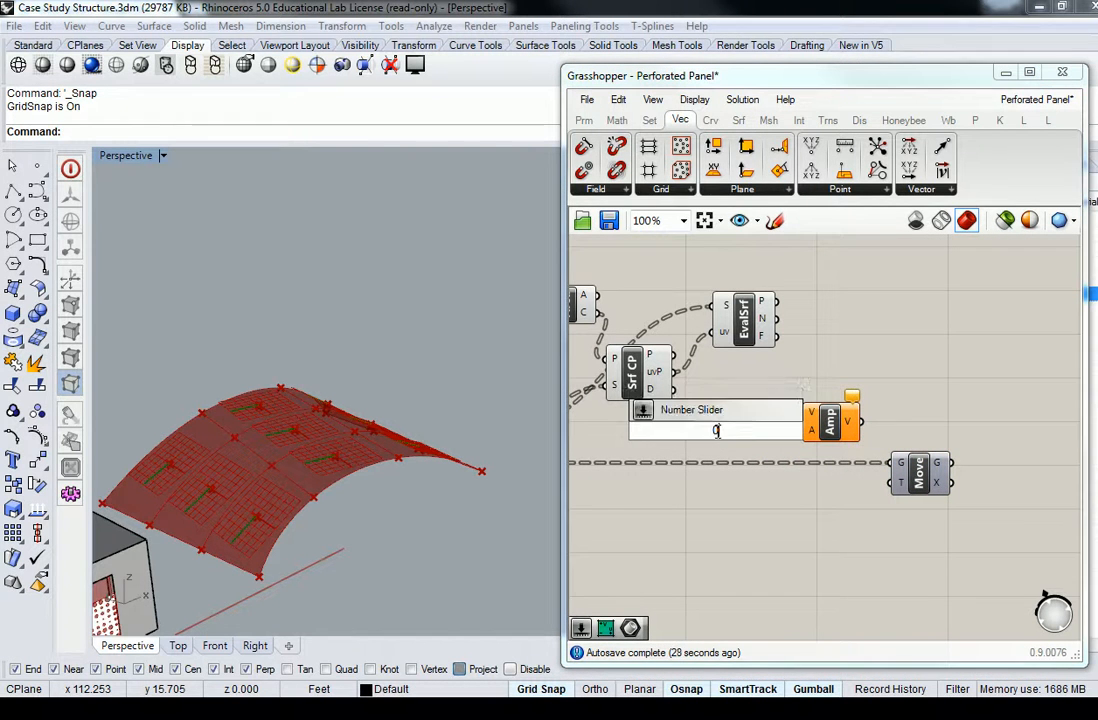
key("Return")
left_click_drag(797, 430, 818, 428)
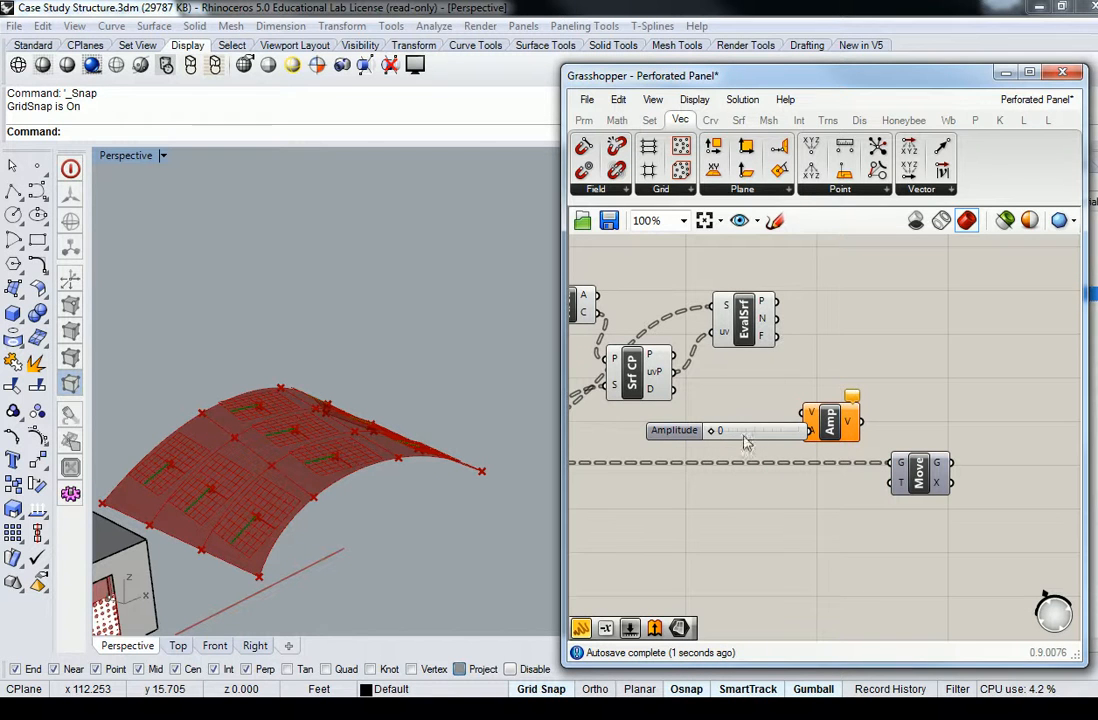
left_click_drag(749, 432, 716, 441)
left_click_drag(778, 319, 798, 401)
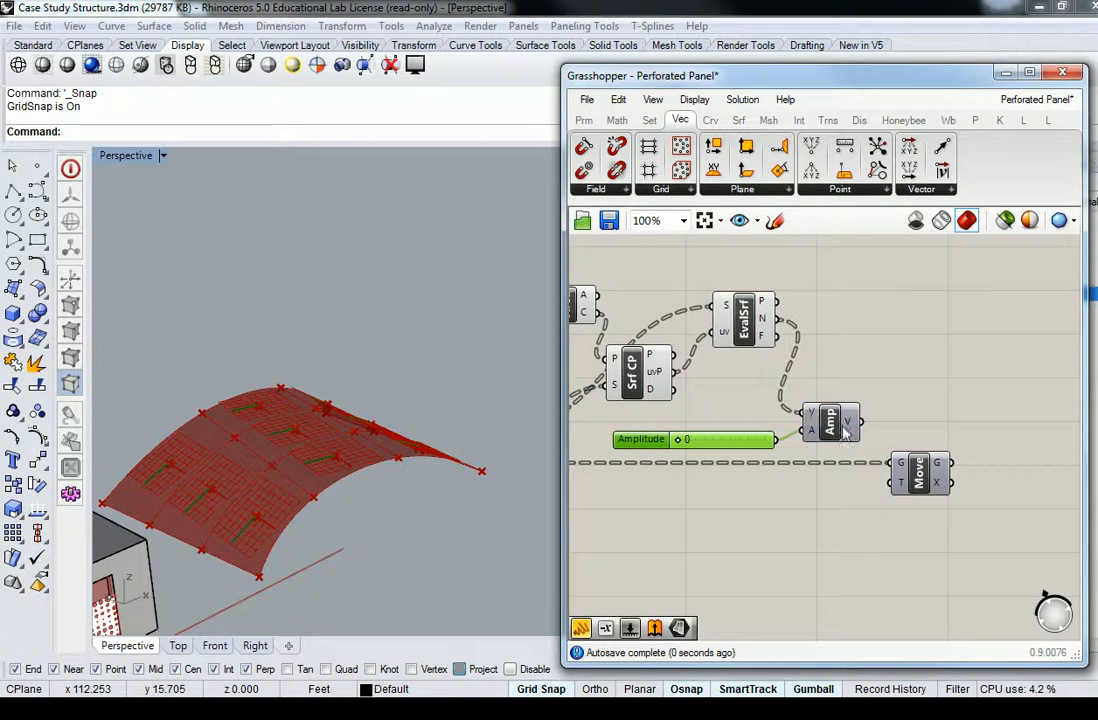
Replace the Move component's geometry input with the DeBrep faces, and feed the Amplitude vector into its T input.
scroll(815, 440, "down", 2)
scroll(655, 445, "up", 1)
left_click_drag(661, 420, 1011, 479)
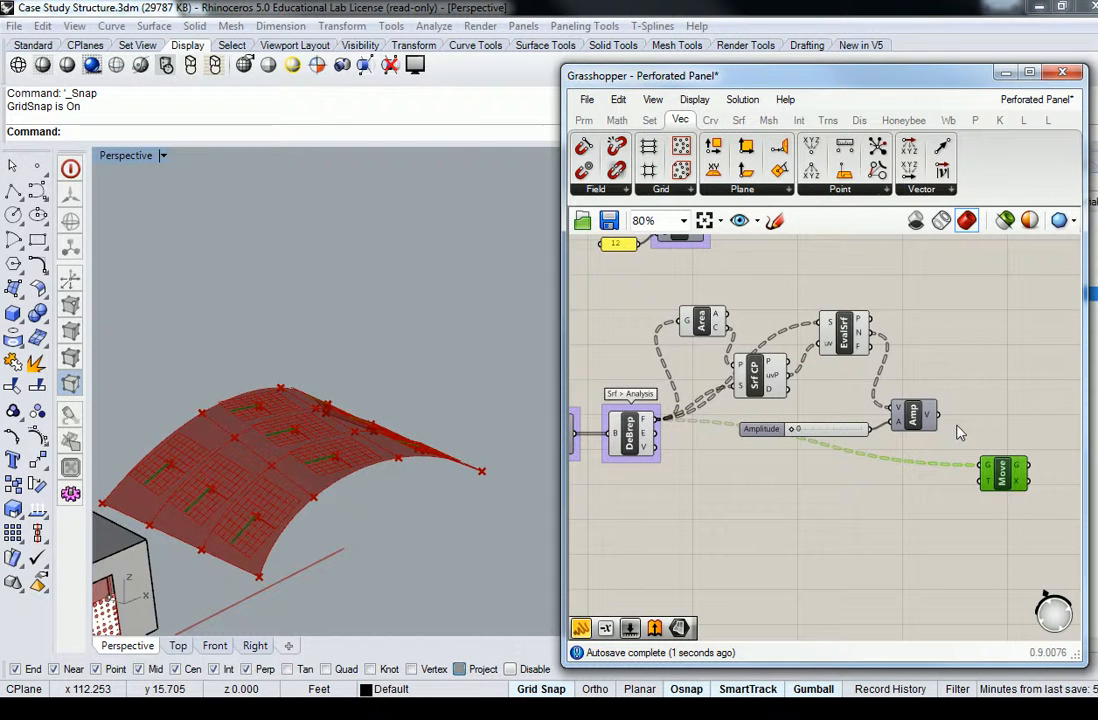
left_click_drag(940, 415, 979, 481)
left_click(981, 413)
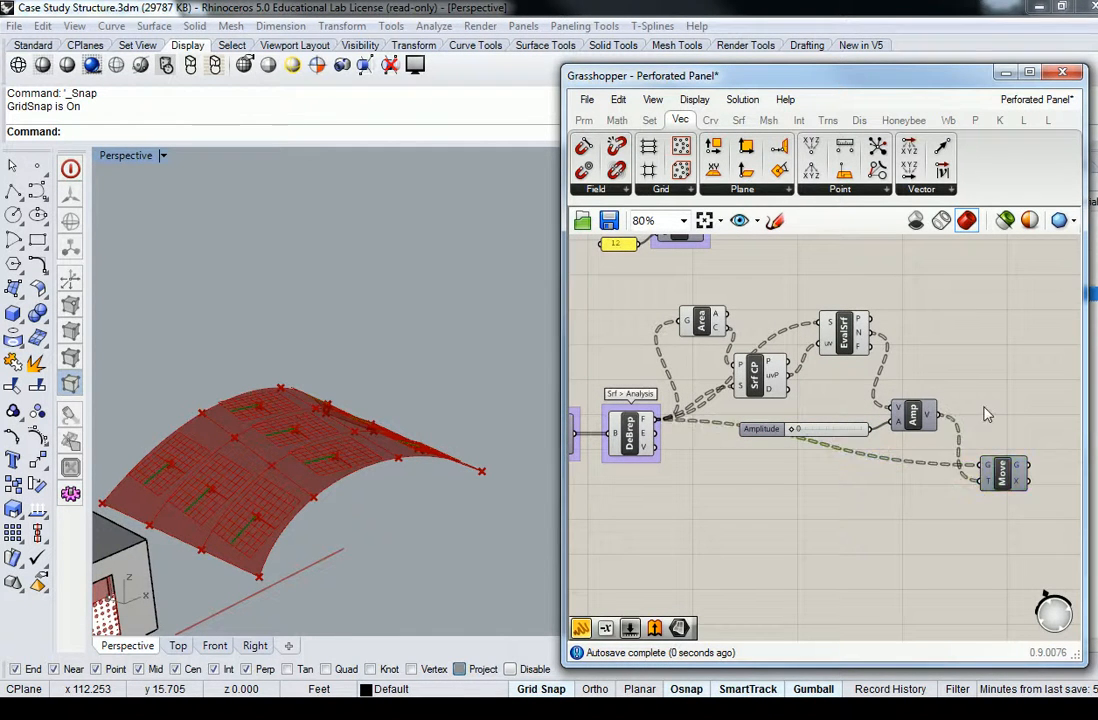
right_click_drag(983, 433, 927, 434)
left_click_drag(946, 472, 965, 472)
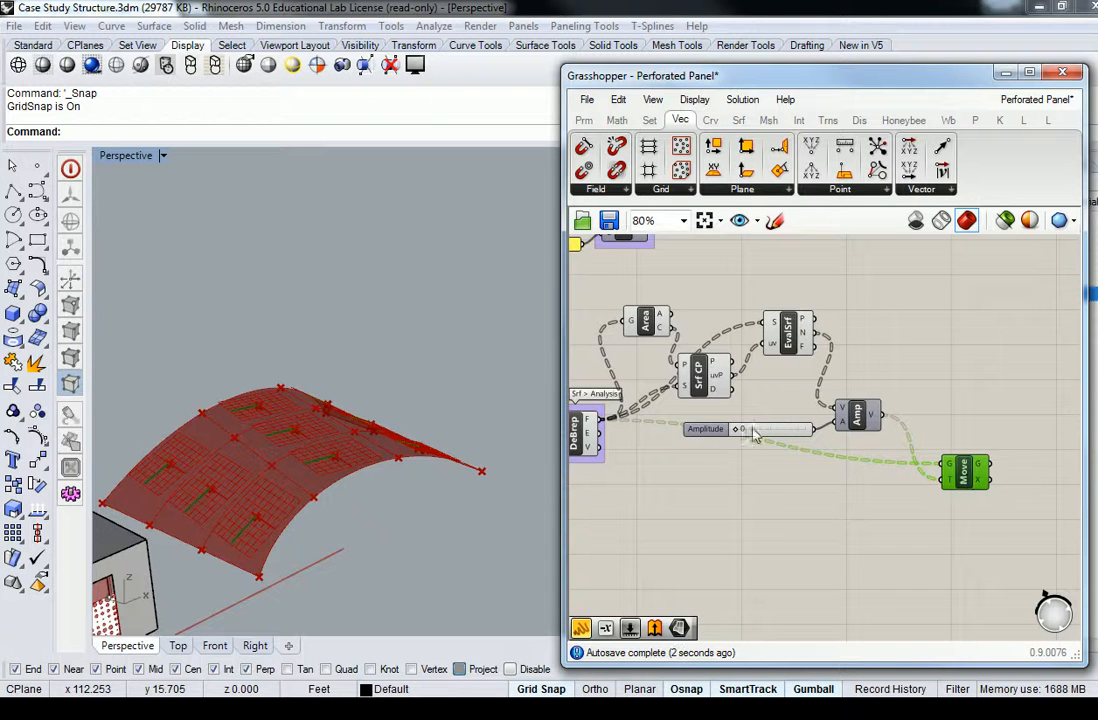
Set the amplitude slider to 3 and turn on the preview of the Move component.
left_click_drag(745, 433, 752, 433)
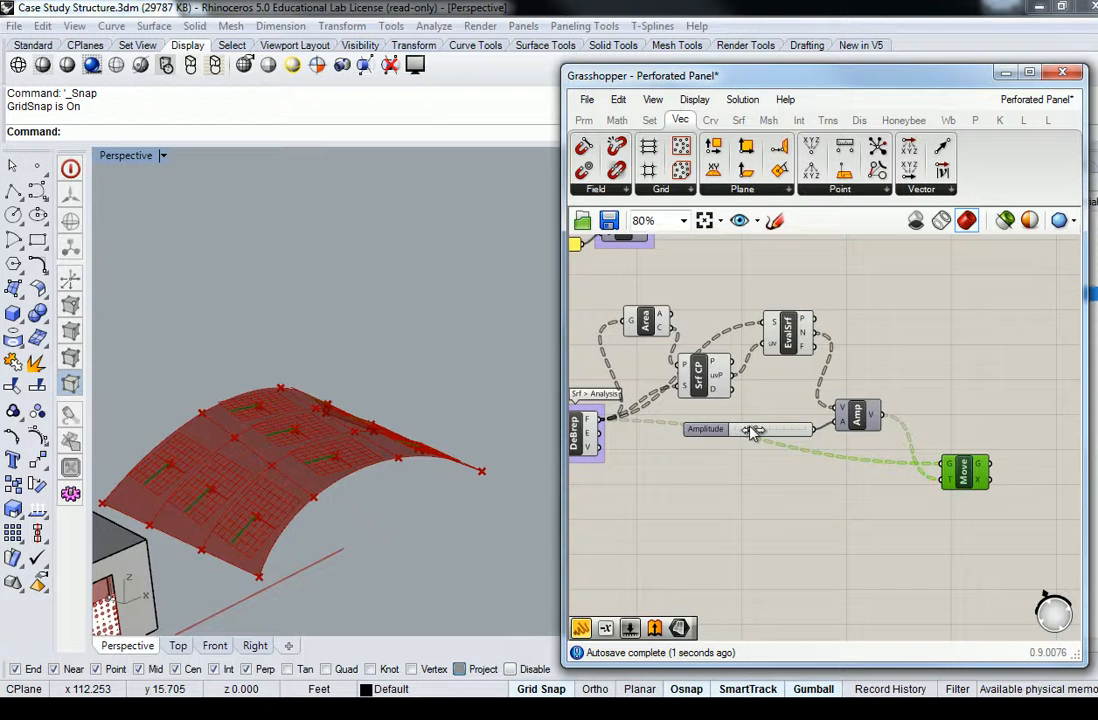
left_click(946, 409)
right_click(969, 465)
left_click(981, 504)
left_click(925, 358)
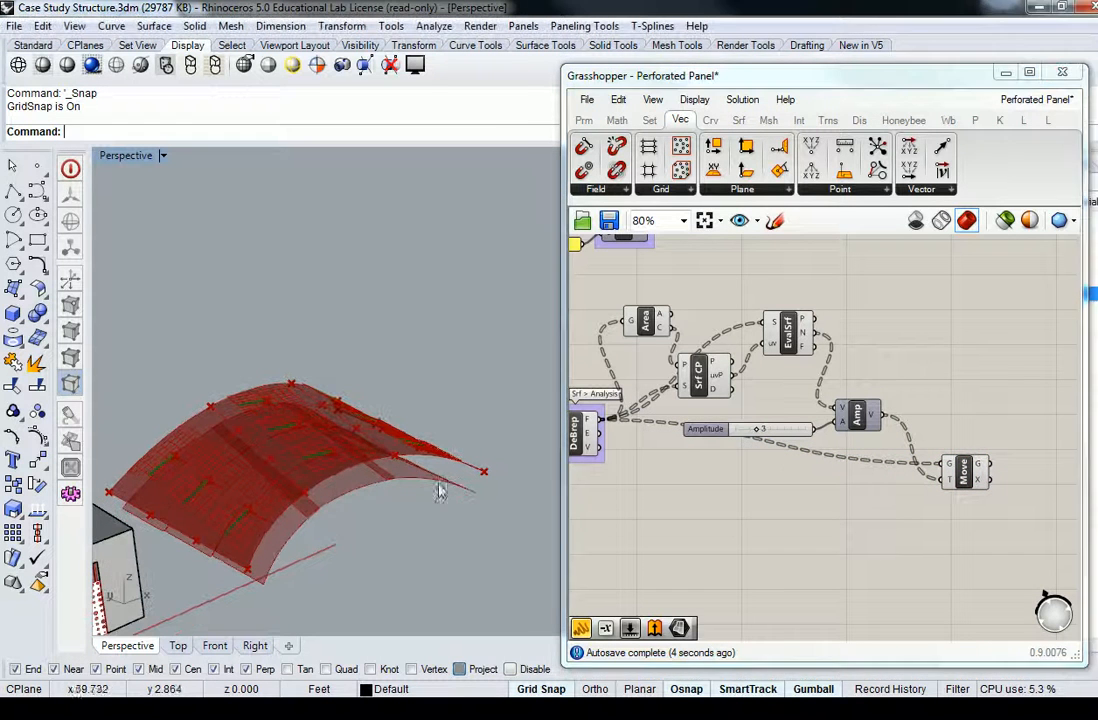
Insert a Negative component between the amplitude slider and the A input of the Amplitude component.
left_click_drag(721, 434, 658, 494)
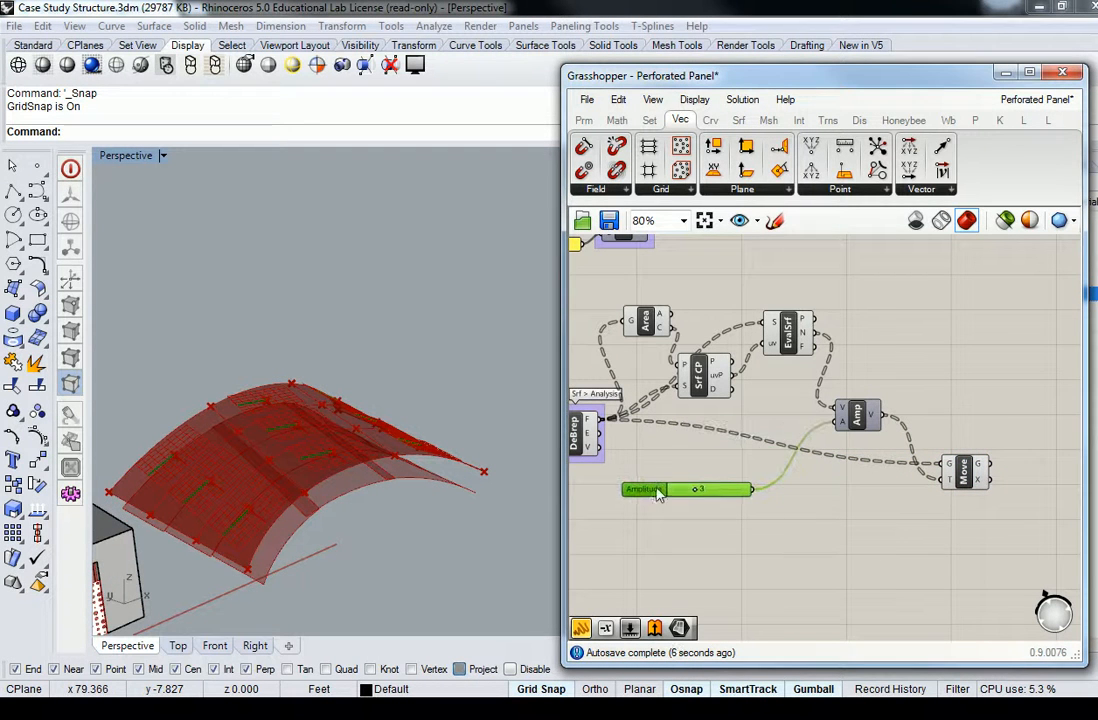
left_click(617, 120)
left_click(720, 189)
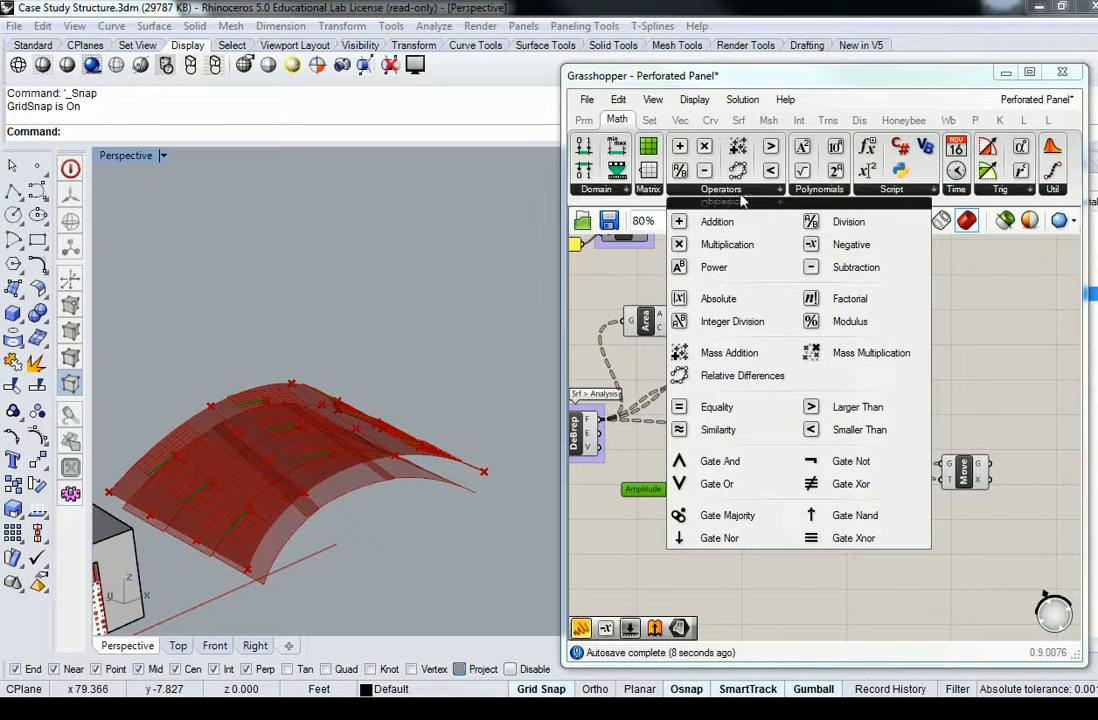
left_click(848, 218)
left_click(807, 458)
left_click_drag(753, 490, 836, 422)
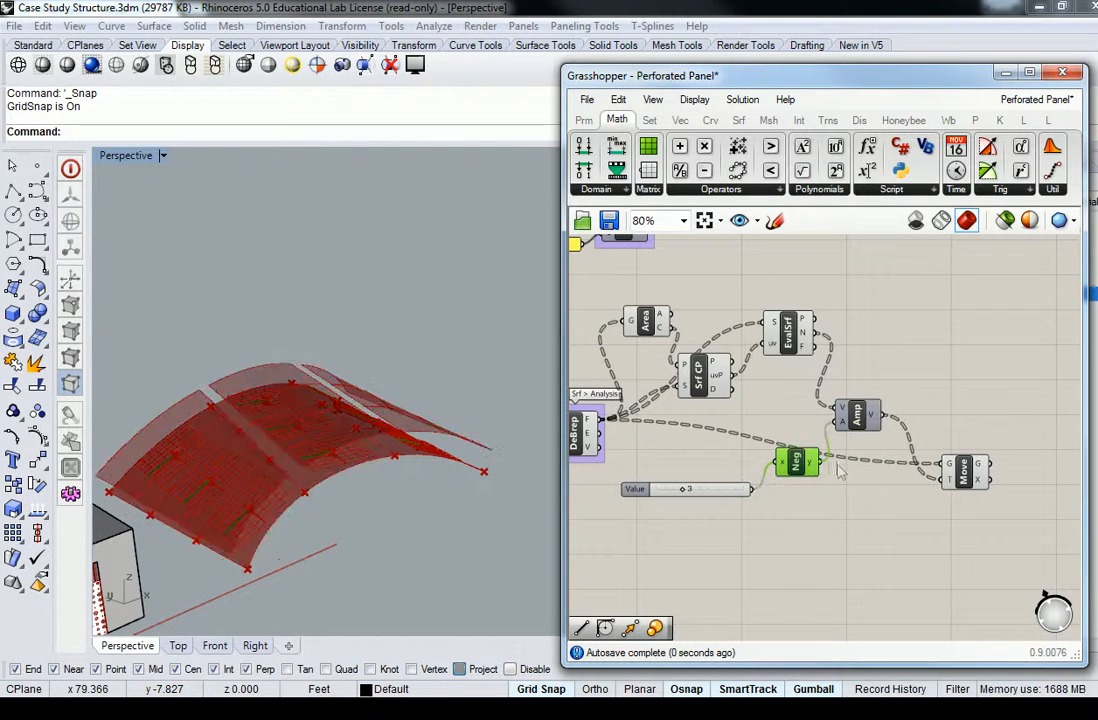
Set the slider feeding the Negative component to 10.
right_click_drag(436, 460, 420, 490)
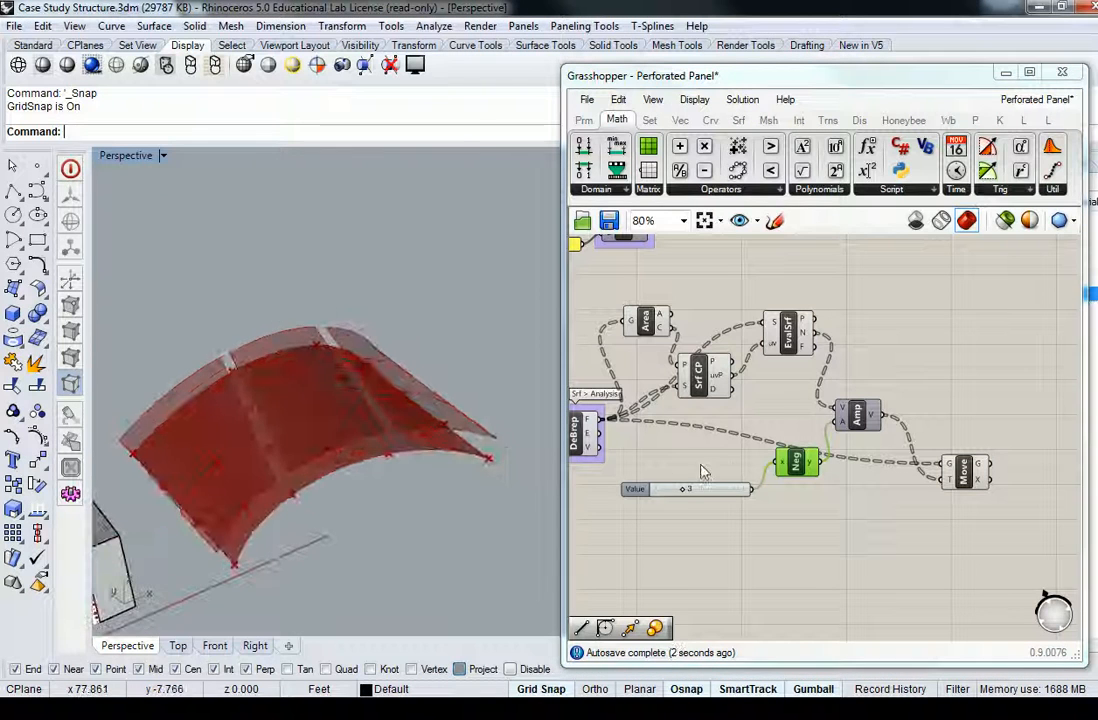
left_click_drag(684, 489, 763, 487)
Examine the offset panels above the curved surface and the neighbouring building model from several angles.
right_click_drag(230, 374, 492, 418)
scroll(479, 421, "up", 8)
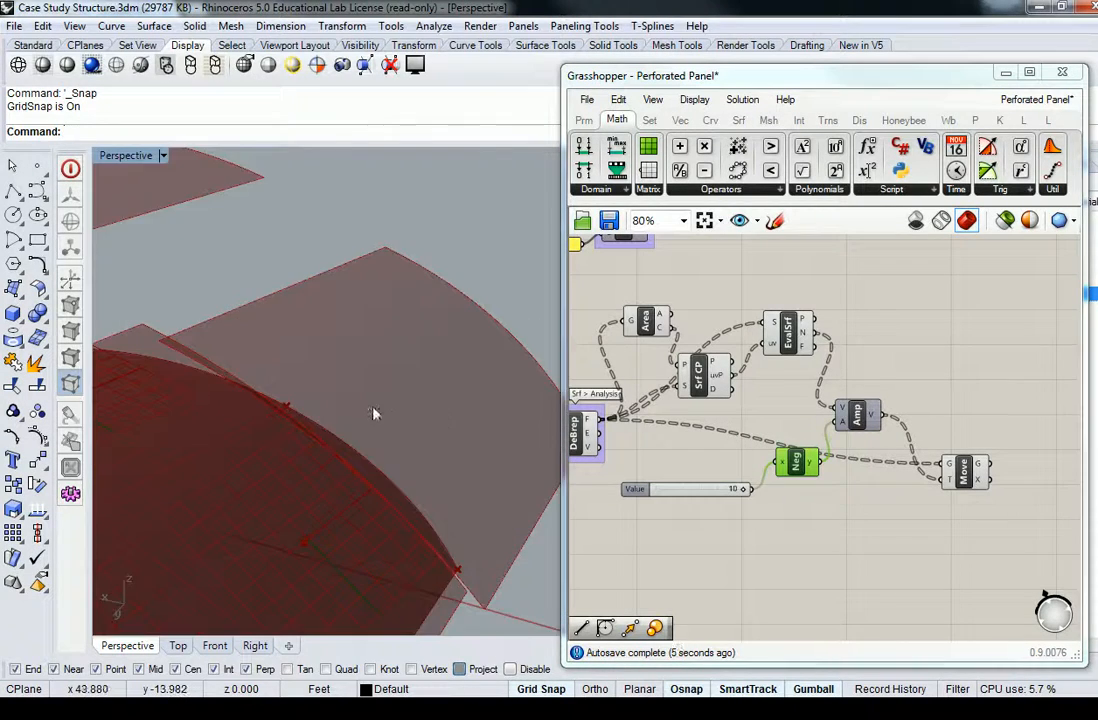
right_click_drag(384, 412, 399, 341)
scroll(397, 341, "down", 8)
right_click_drag(270, 277, 346, 350)
scroll(360, 289, "down", 10)
right_click_drag(290, 287, 346, 282)
scroll(308, 251, "up", 5)
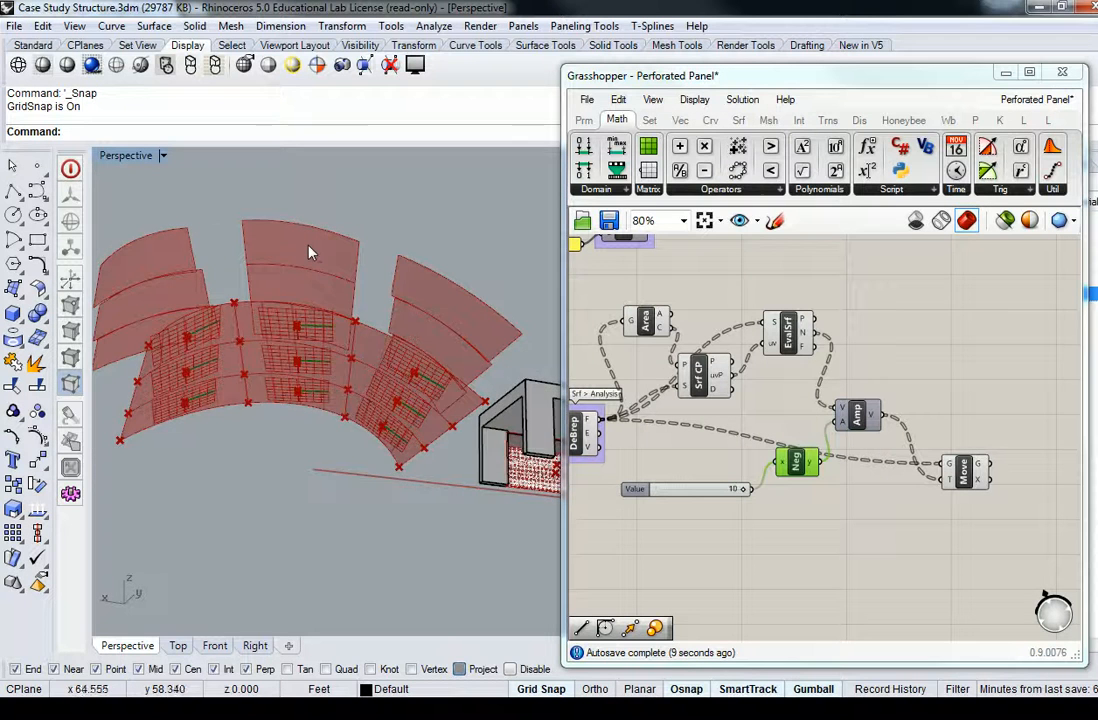
scroll(307, 251, "down", 2)
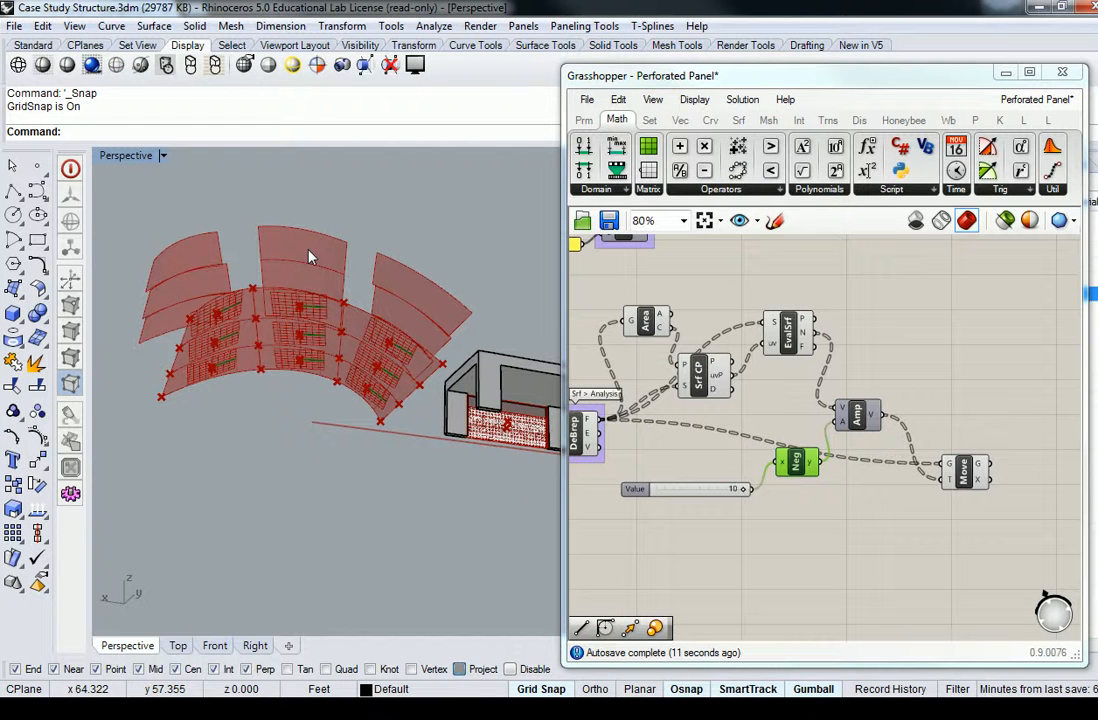
right_click_drag(346, 245, 358, 417)
scroll(358, 417, "up", 6)
mouse_move(319, 483)
right_mouse_down()
mouse_move(368, 421)
mouse_move(318, 458)
right_mouse_up()
scroll(355, 434, "down", 4)
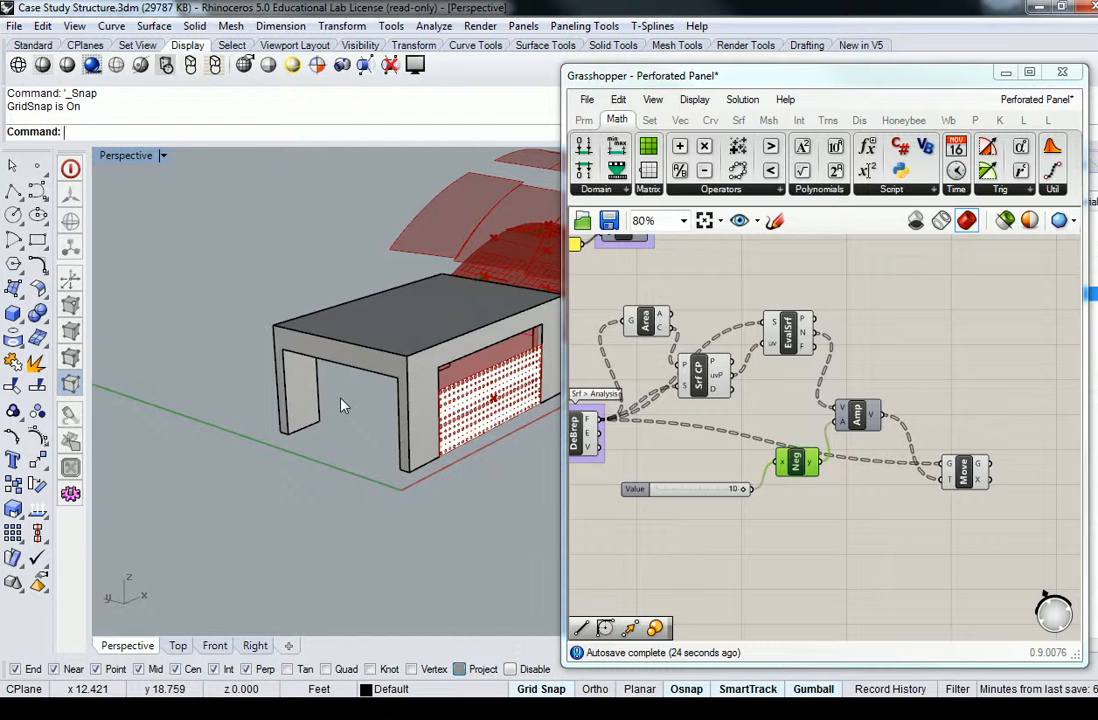
Minimize the Grasshopper window and view the building and the offset panels in the full Rhino viewport.
left_click(1001, 75)
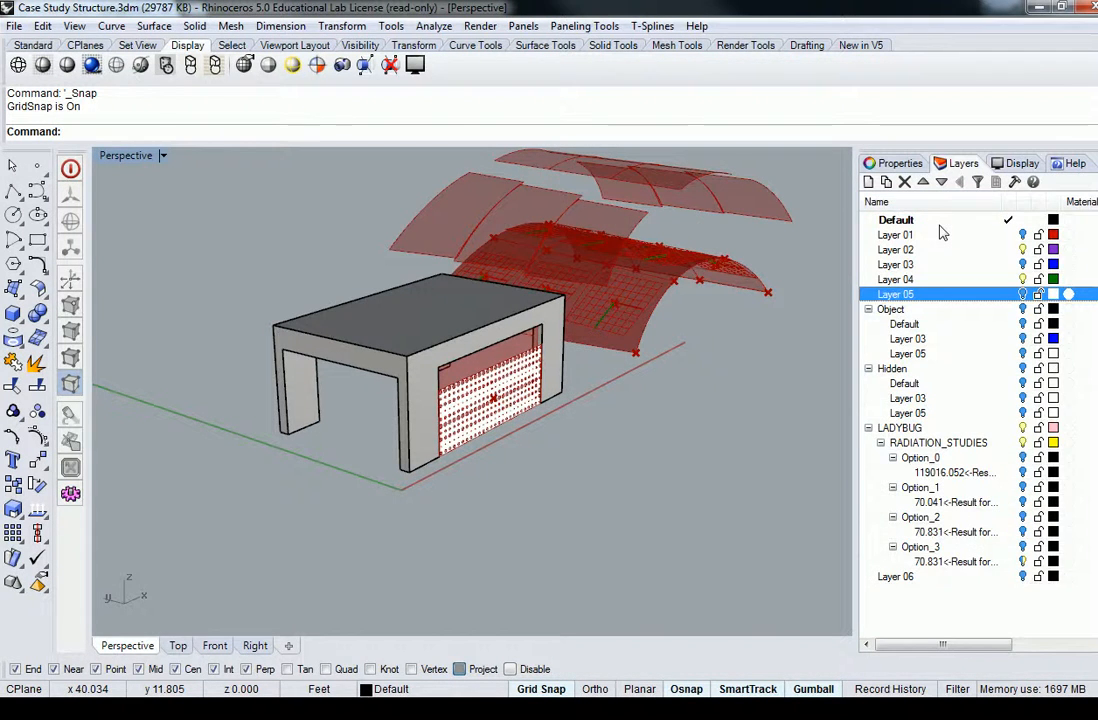
right_click_drag(728, 304, 714, 291)
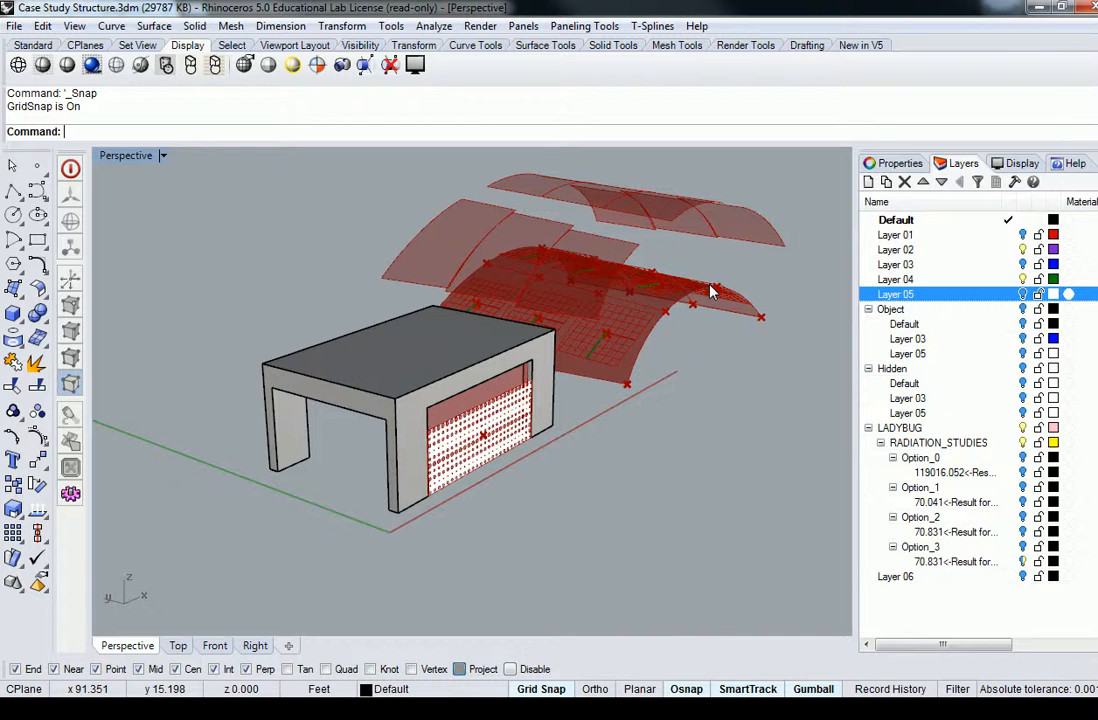
Turn on Layer 03 to show the building's blue wall surfaces and restore the four-viewport layout.
left_click(1023, 264)
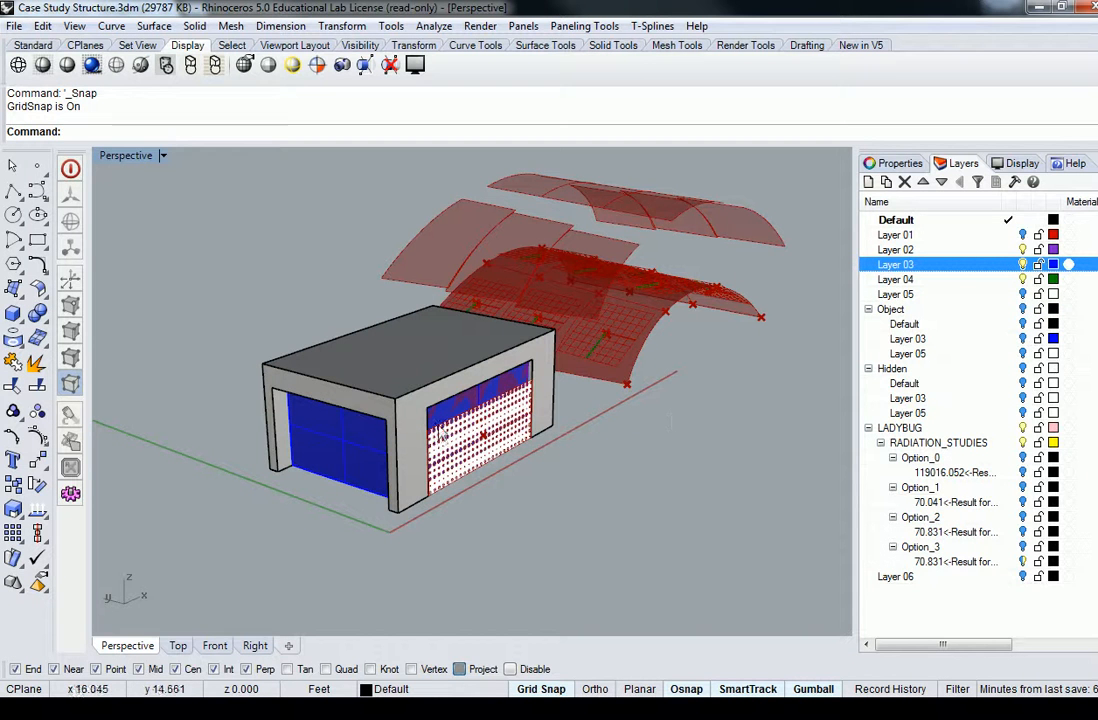
double_click(126, 155)
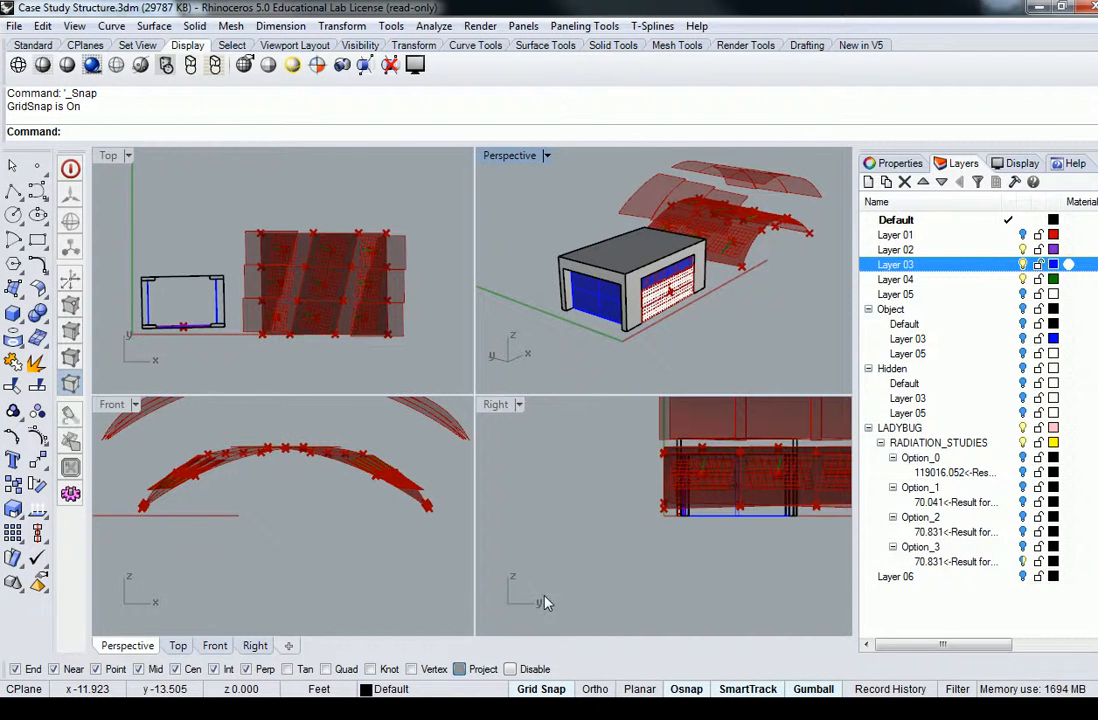
Switch to Grasshopper and reassign the Srf parameter feeding the subdivision to the blue wall surface at the building's open end.
key("alt+Tab")
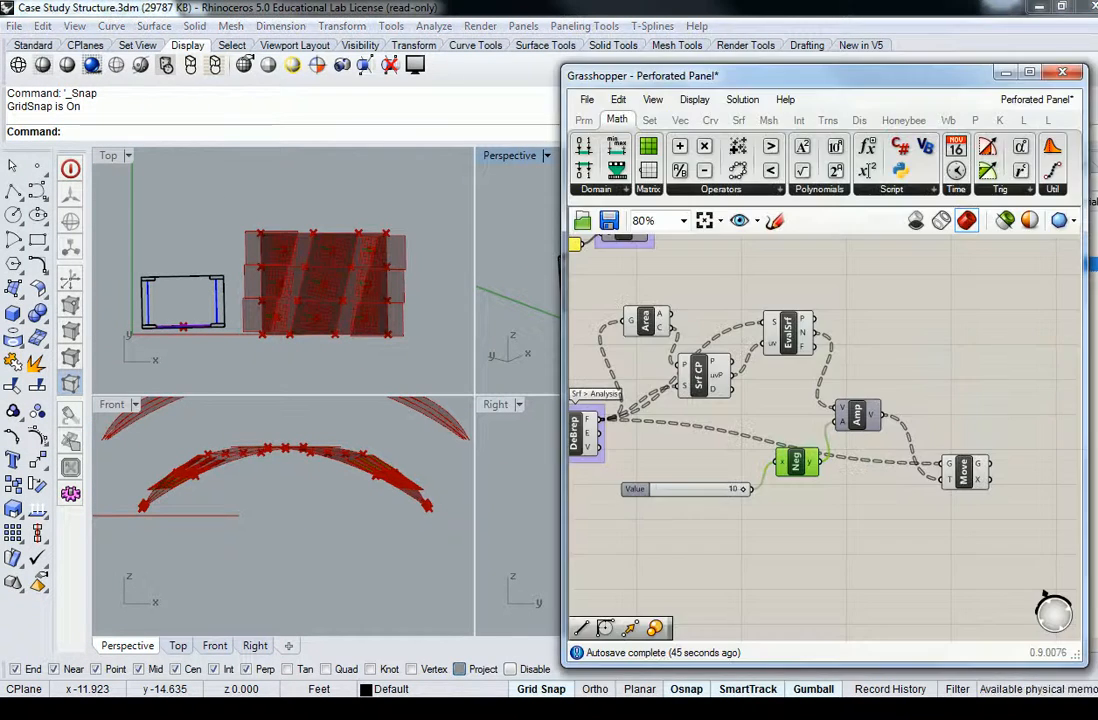
left_click(889, 556)
scroll(831, 480, "down", 2)
right_click_drag(831, 480, 1044, 459)
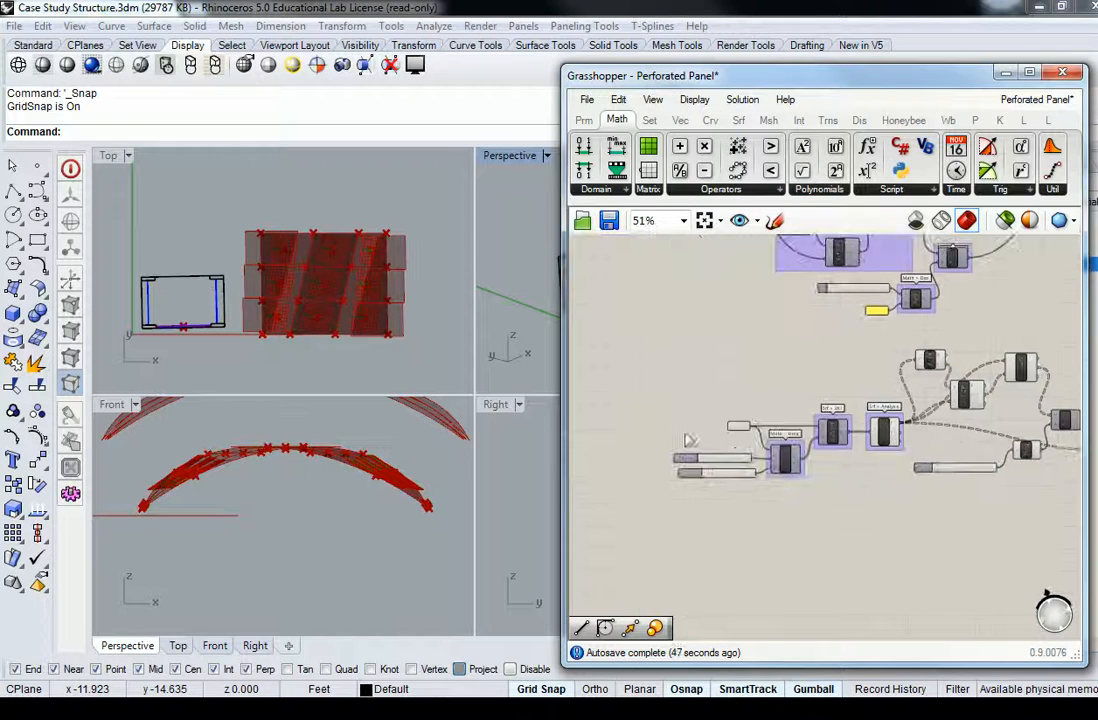
scroll(735, 418, "up", 4)
left_click(724, 418)
right_click(724, 418)
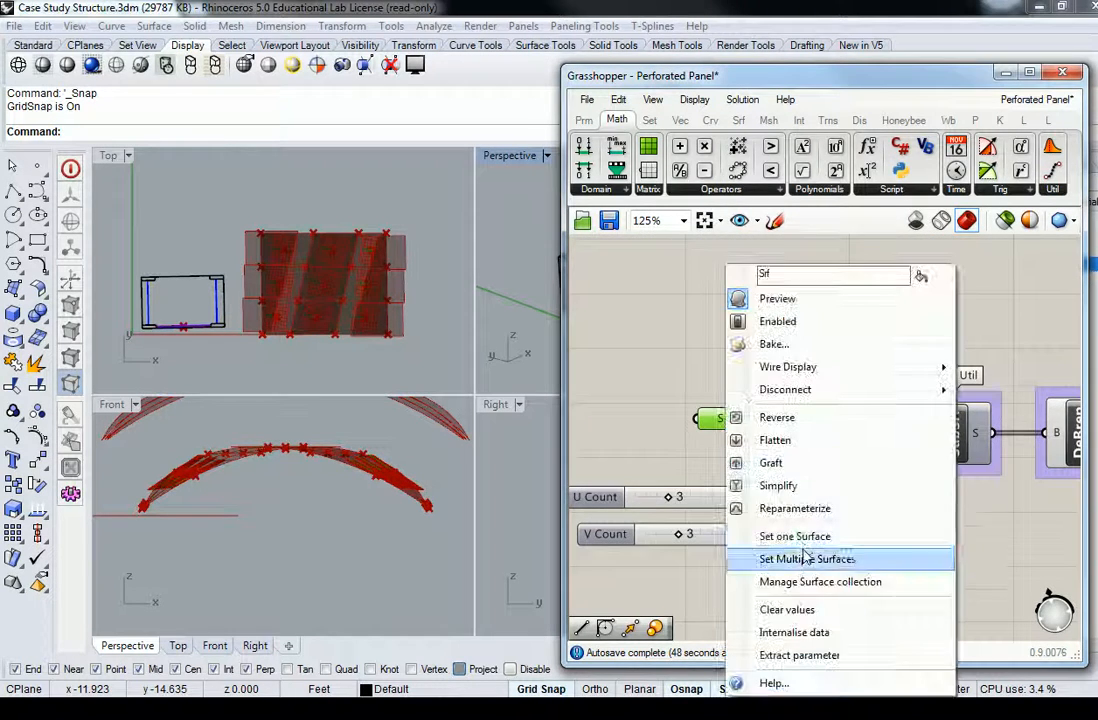
left_click(800, 558)
left_click(572, 322)
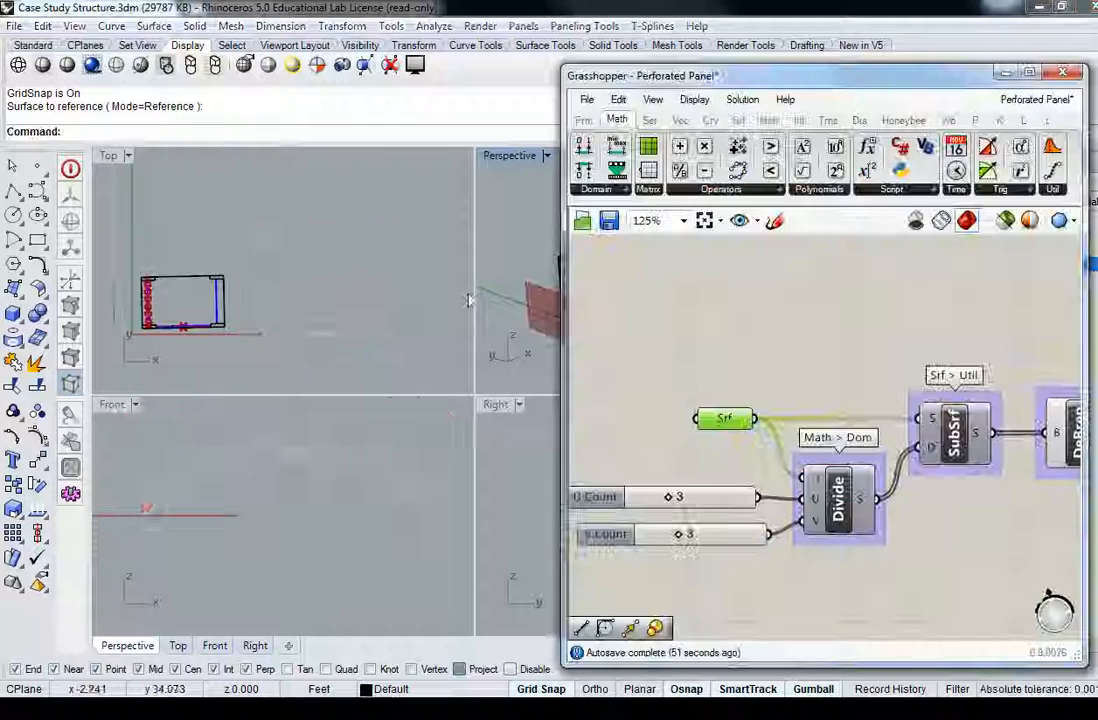
Minimize the Grasshopper window and examine the subdivided wall and its offset panels in the Perspective viewport.
left_click_drag(589, 80, 516, 130)
left_click(932, 121)
right_click_drag(712, 264, 614, 317)
scroll(614, 317, "up", 5)
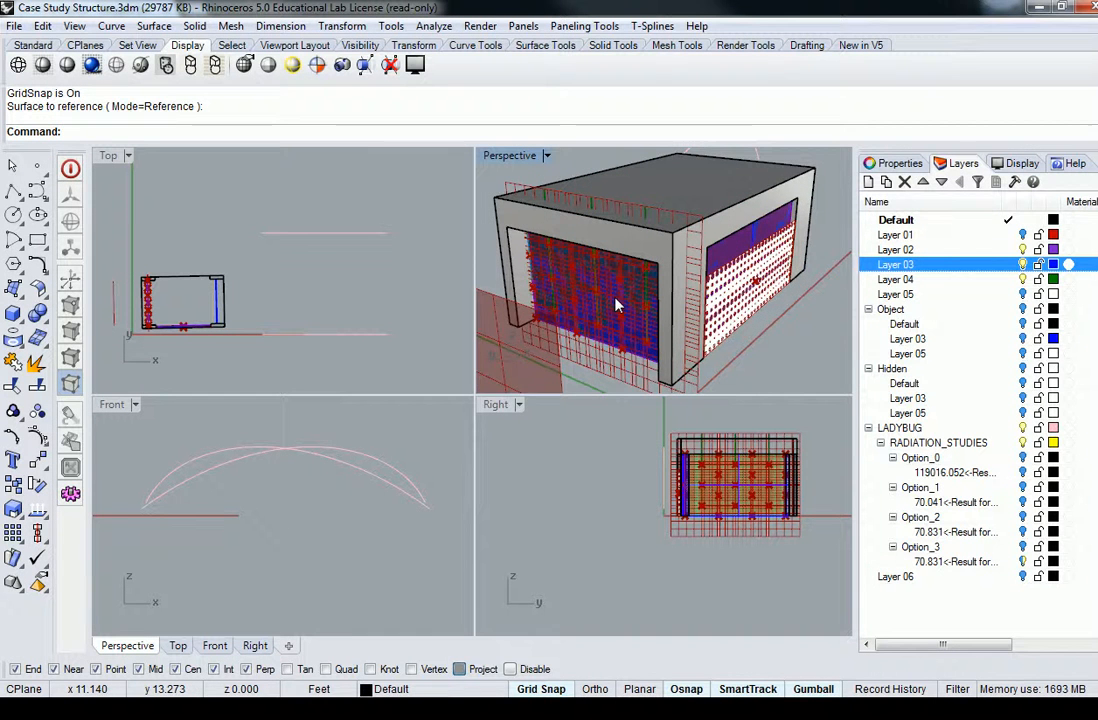
scroll(617, 305, "down", 4)
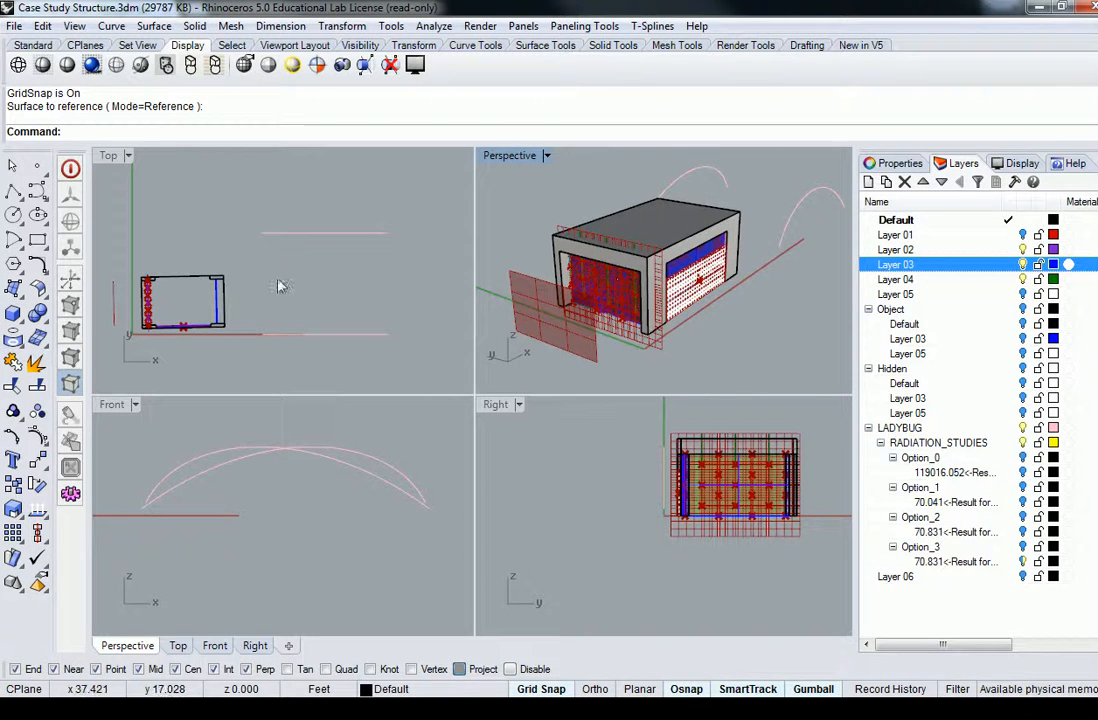
Rotate the building and its wall surfaces counterclockwise about their centre in the Top viewport and inspect the offset panels in perspective.
right_click_drag(262, 284, 336, 281)
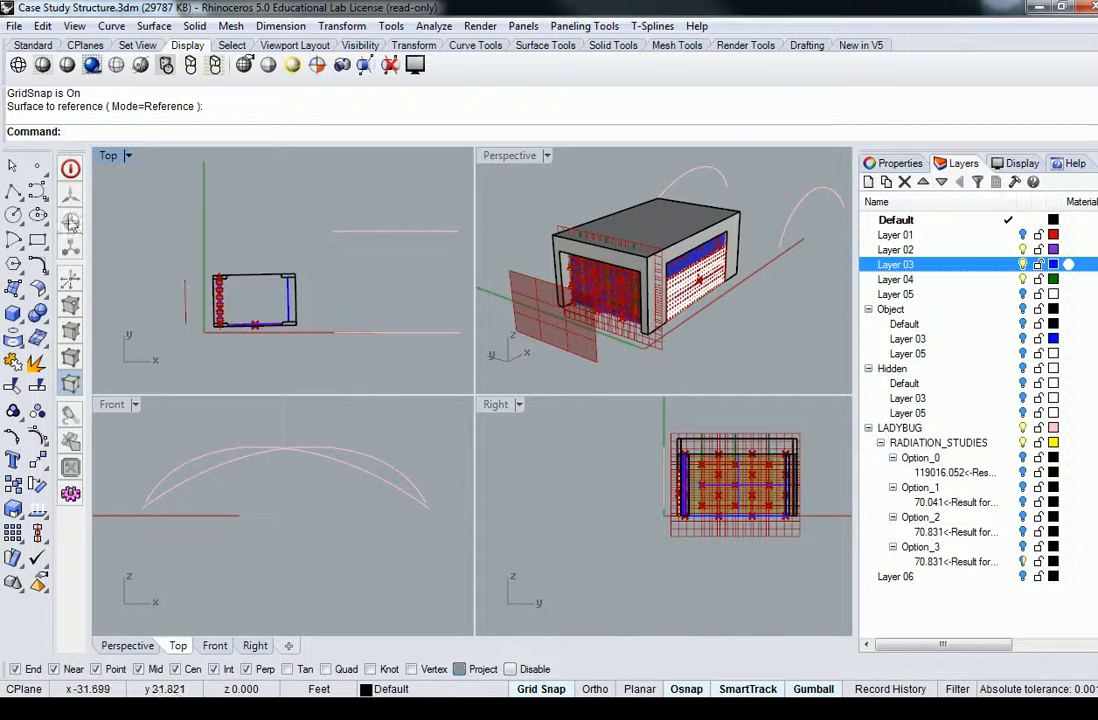
left_click_drag(164, 252, 327, 332)
mouse_move(225, 368)
left_mouse_down()
mouse_move(211, 363)
mouse_move(233, 372)
left_mouse_up()
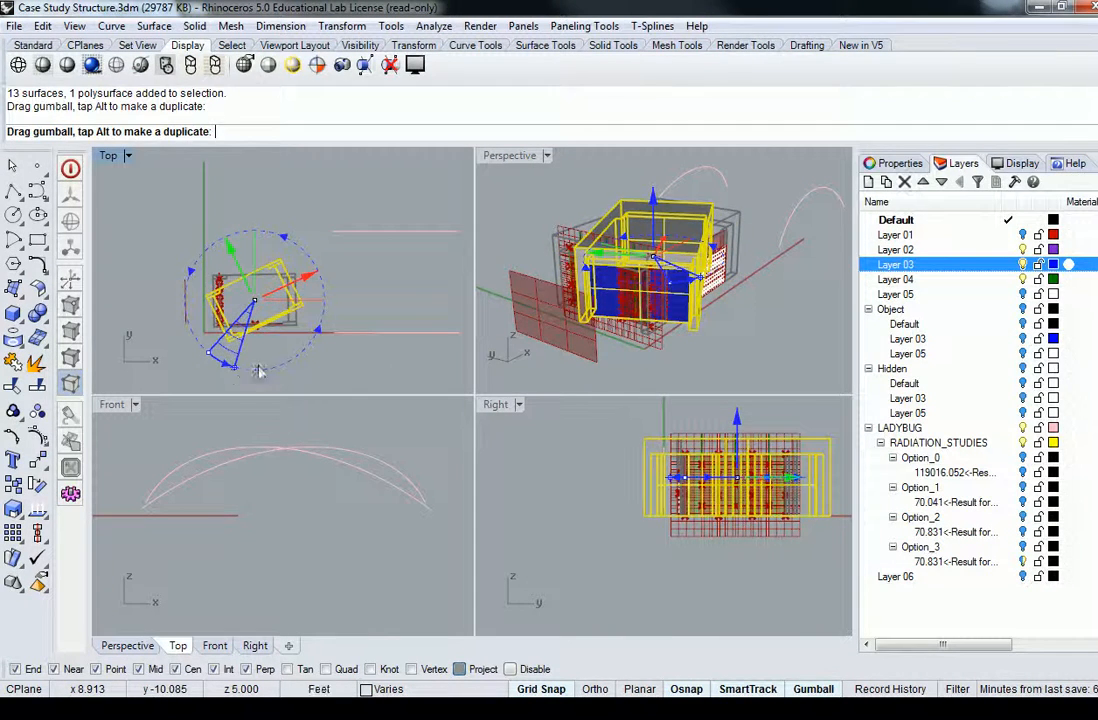
key("Escape")
right_click_drag(519, 348, 677, 252)
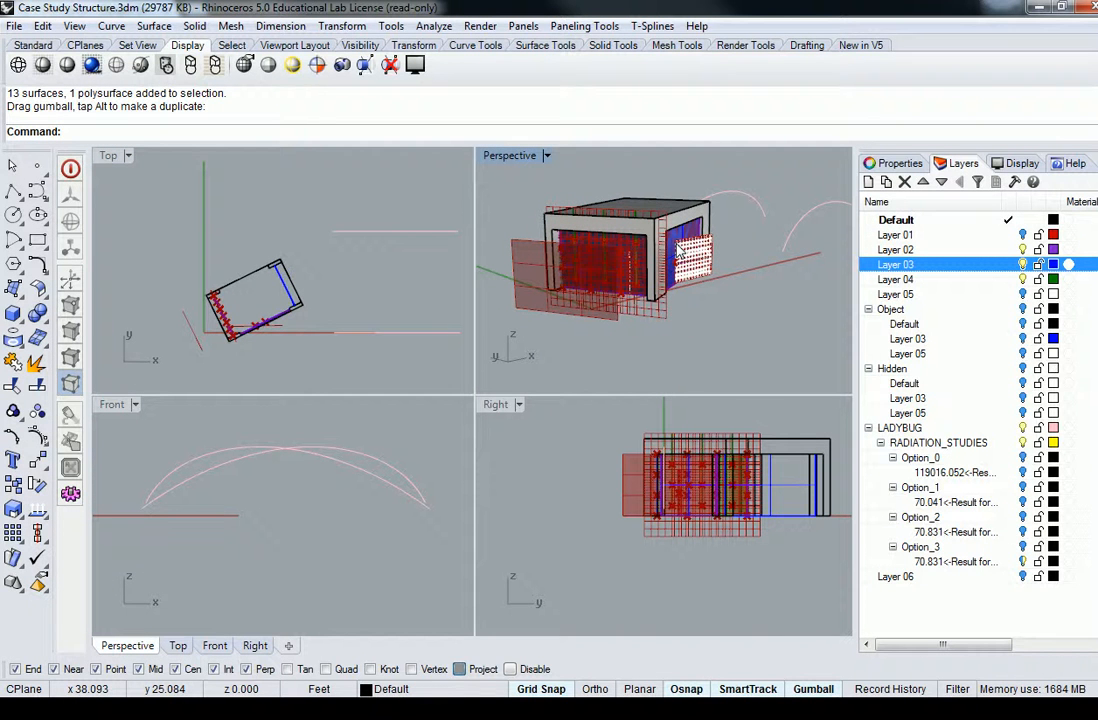
right_click_drag(568, 314, 621, 316)
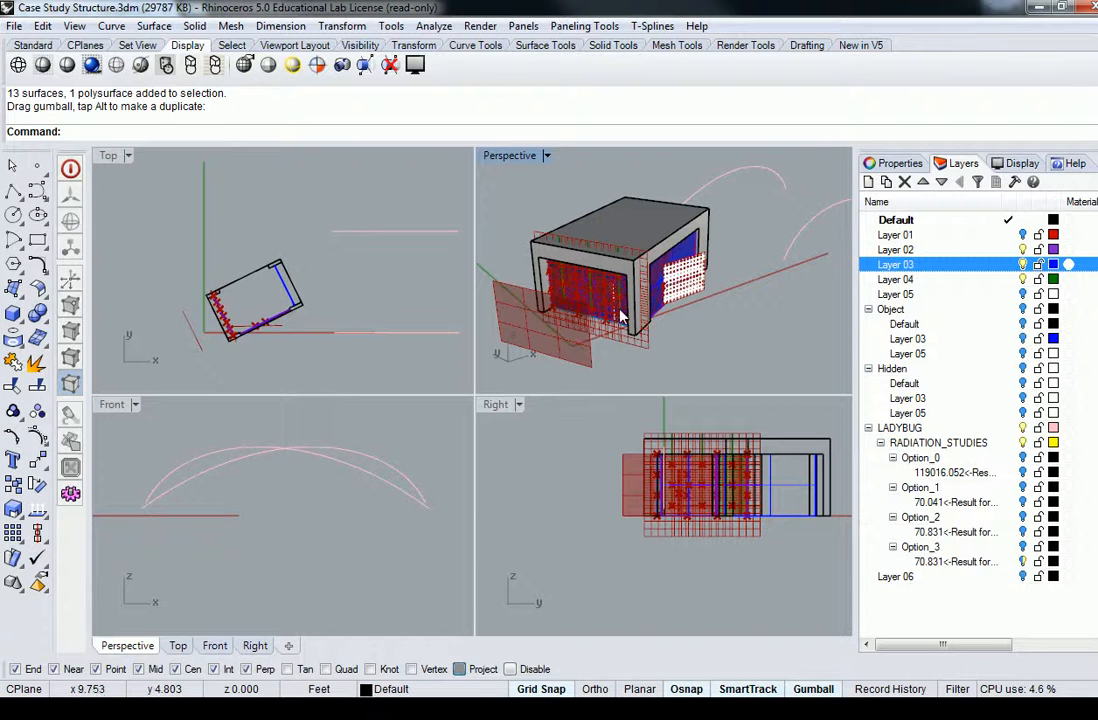